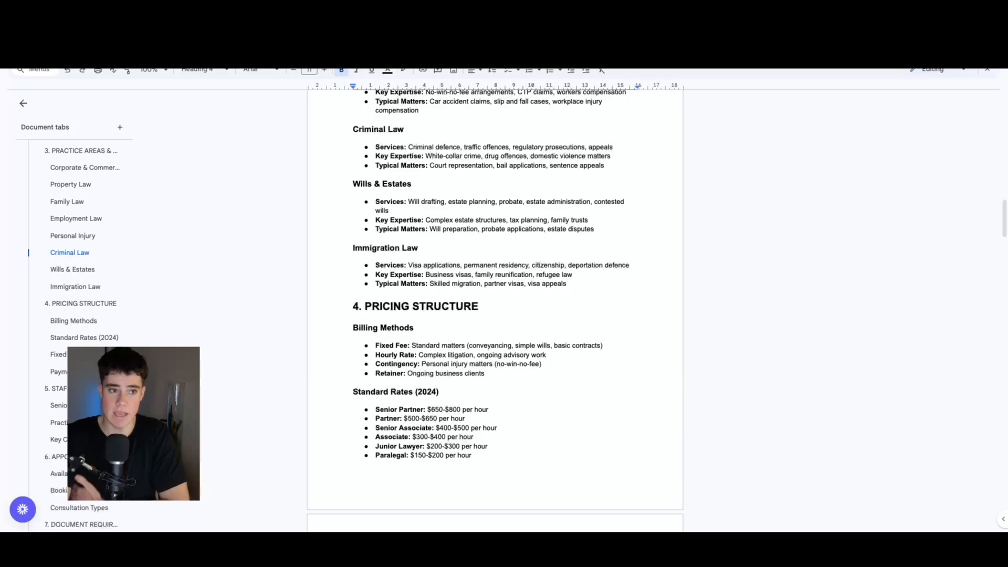
# Step: Review the law firm knowledge base document from the practice areas and pricing structure through its later sections
pyautogui.scroll(-3, 397, 255)
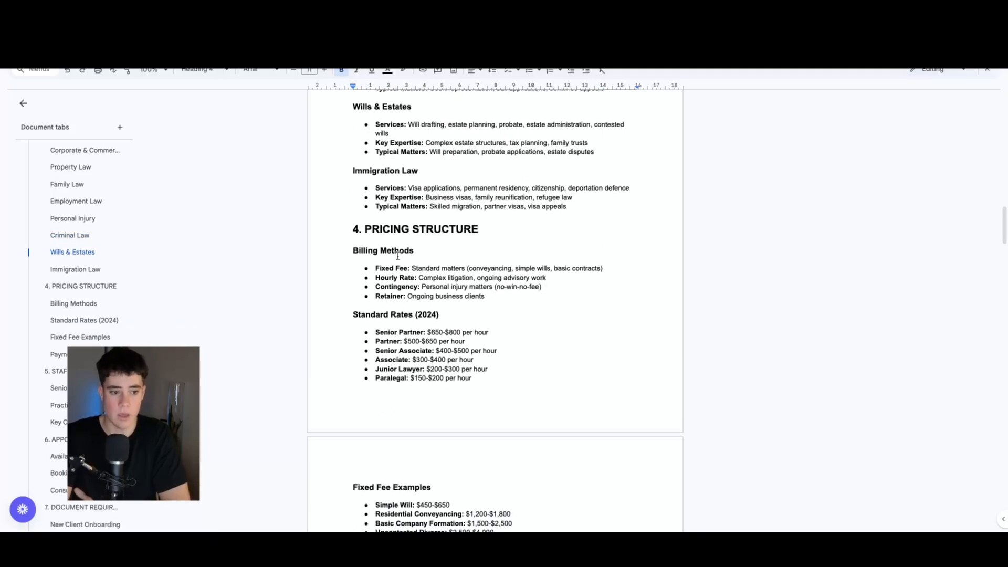
pyautogui.moveTo(424, 332); pyautogui.dragTo(490, 333)
pyautogui.click(493, 329)
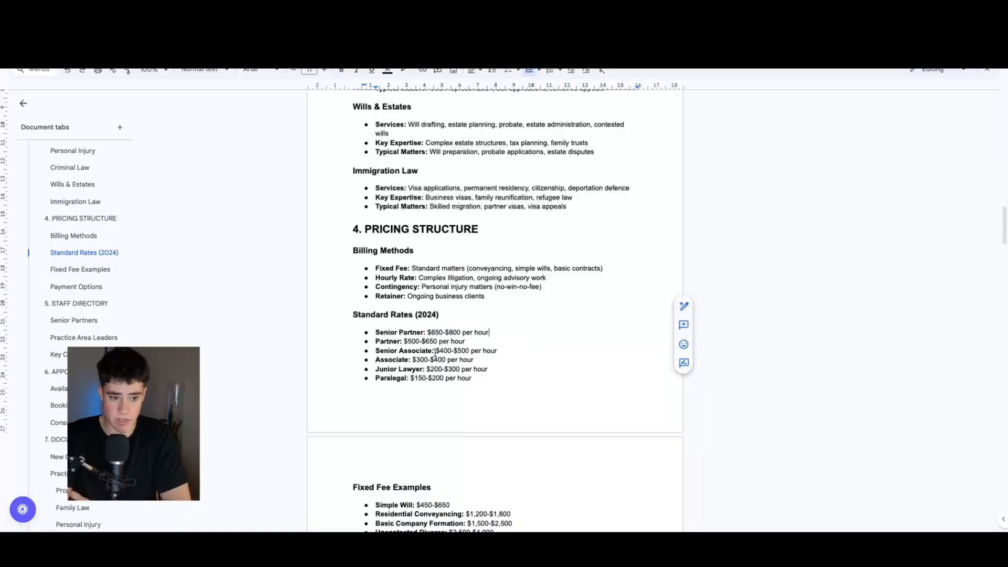
pyautogui.moveTo(434, 351); pyautogui.dragTo(499, 350)
pyautogui.scroll(-20, 428, 366)
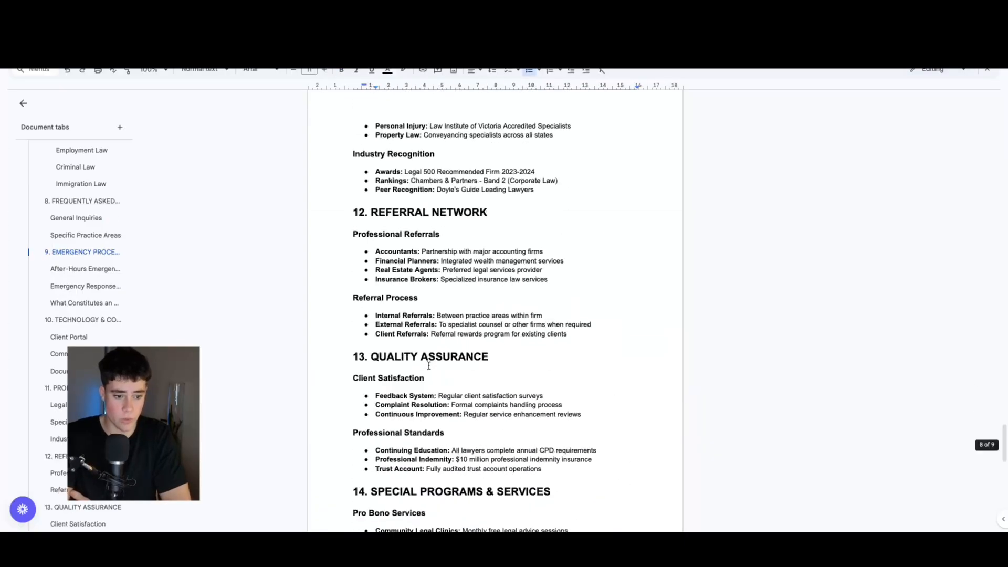
pyautogui.scroll(-15, 429, 366)
pyautogui.scroll(8, 354, 287)
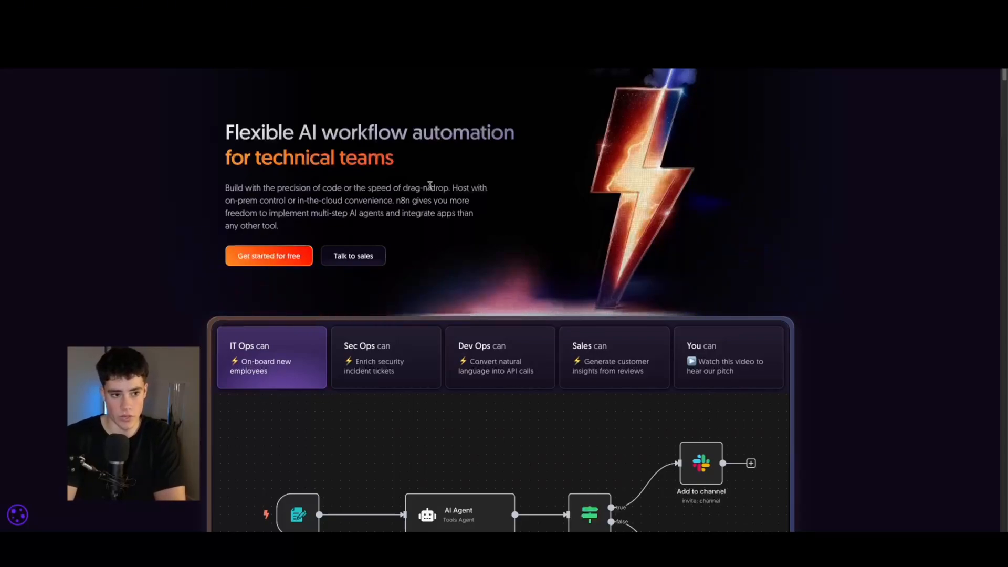
# Step: Return to the knowledge base document and examine the firm overview, office contact information and start of the practice areas
pyautogui.moveTo(318, 100)
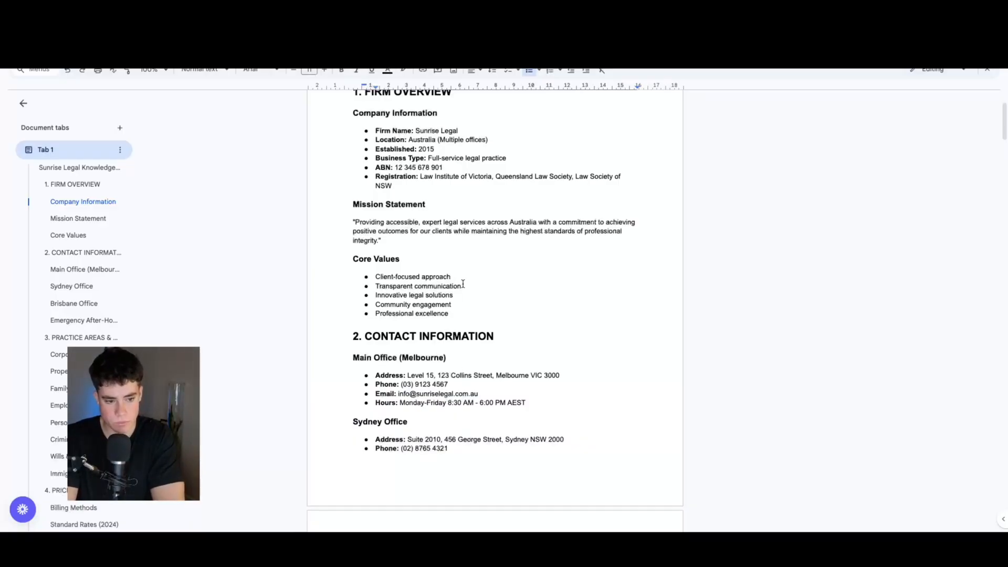
pyautogui.scroll(1, 440, 272)
pyautogui.scroll(3, 440, 270)
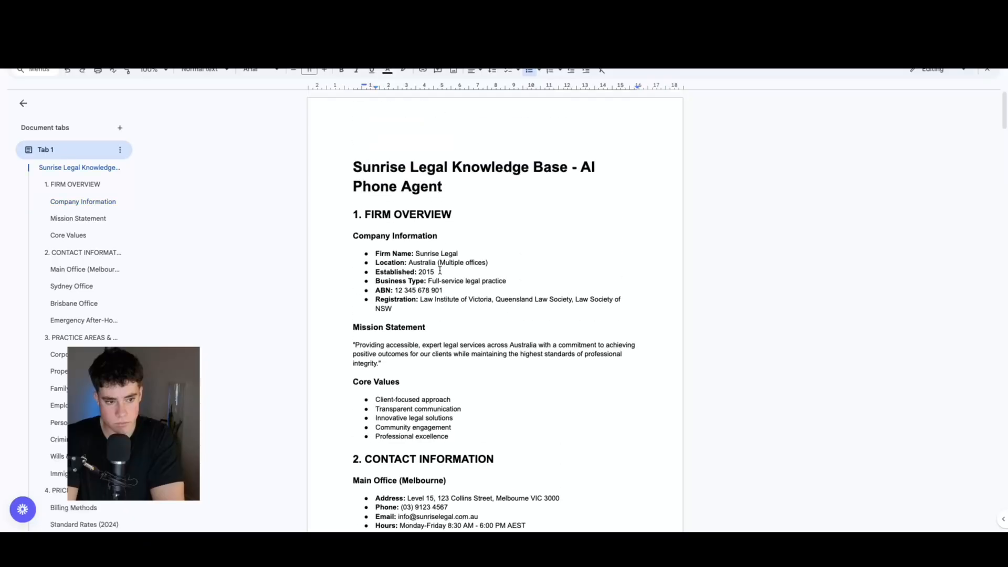
pyautogui.scroll(-10, 440, 271)
pyautogui.scroll(-1, 441, 306)
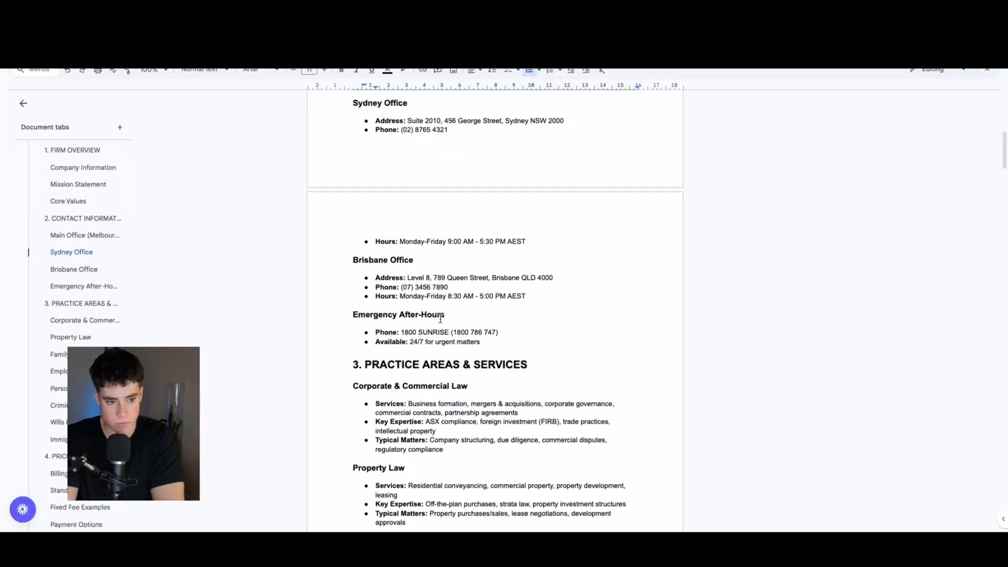
pyautogui.moveTo(447, 278); pyautogui.dragTo(506, 277)
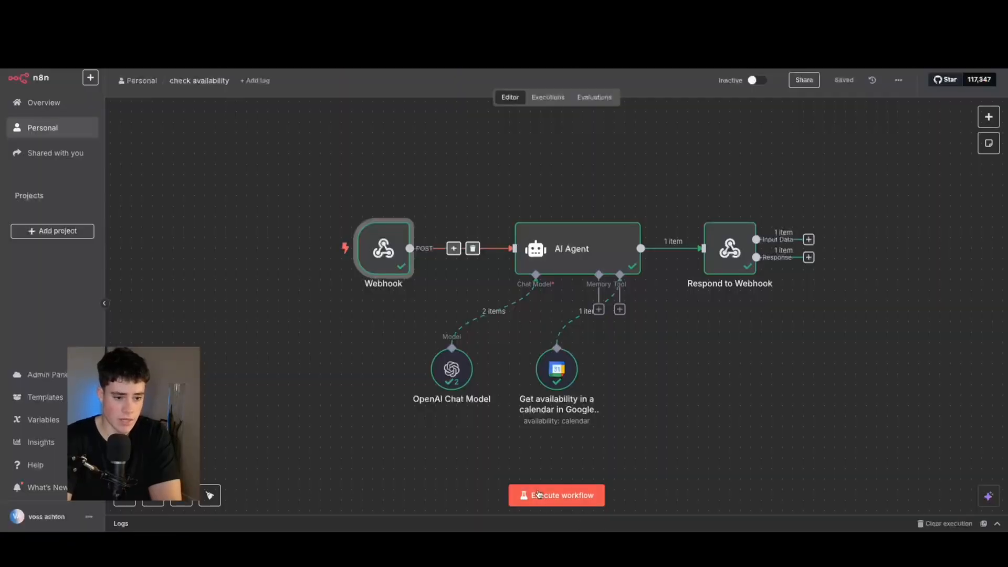
# Step: In n8n, execute the check availability workflow and the book appointment workflow
pyautogui.click(543, 495)
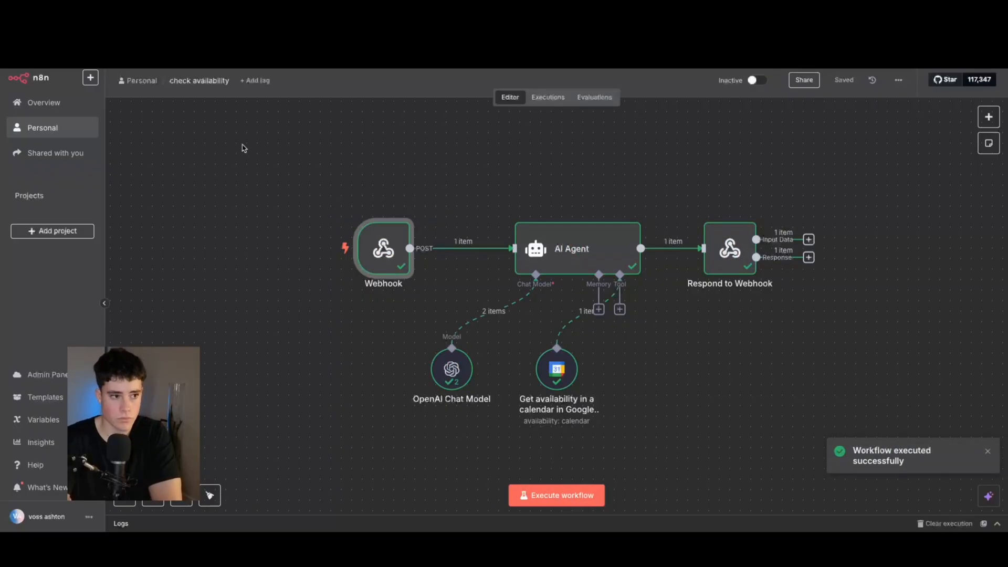
pyautogui.click(189, 36)
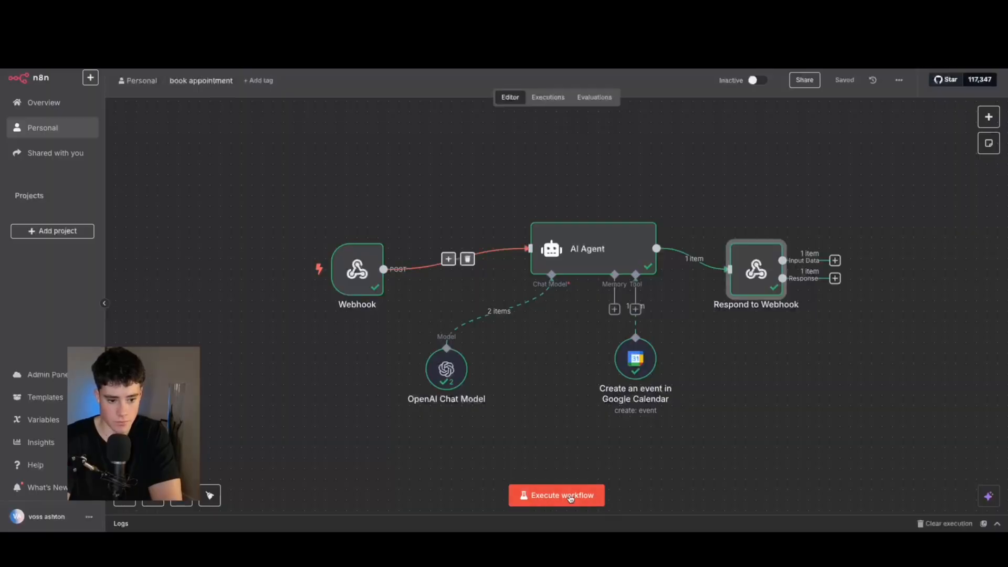
pyautogui.click(543, 495)
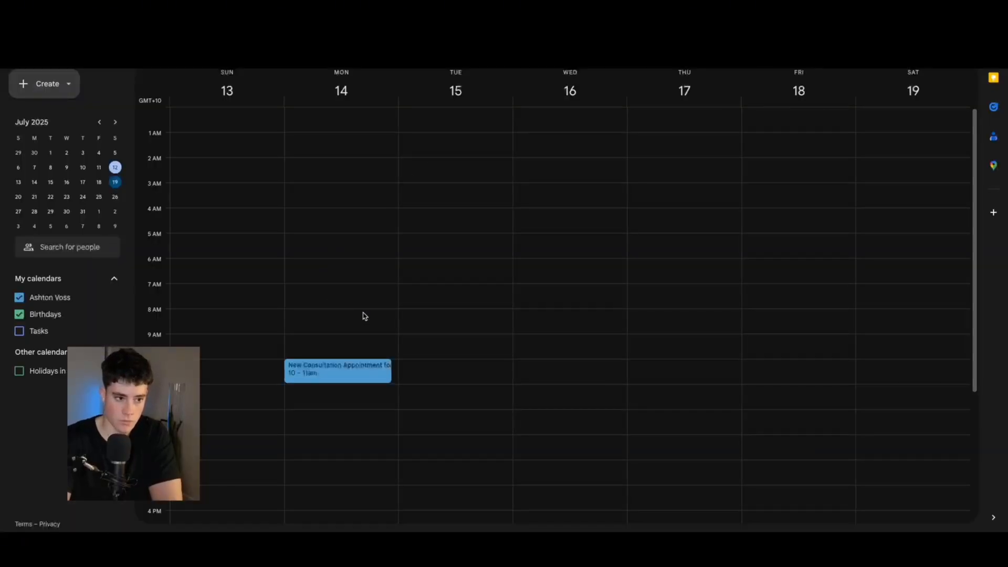
# Step: In Google Calendar, inspect the title and details of the consultation appointment on Monday, July 14 at 10 AM
pyautogui.click(350, 375)
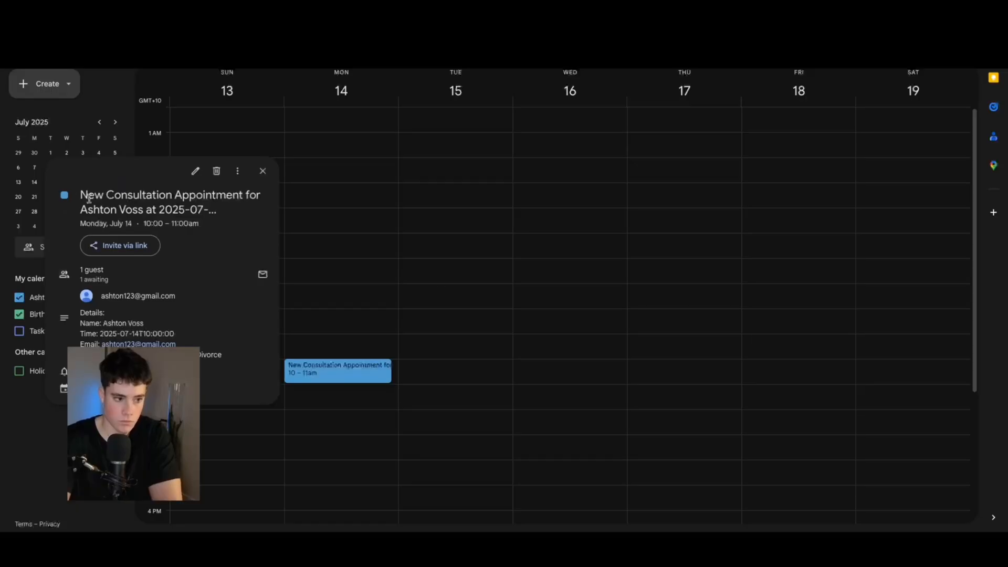
pyautogui.moveTo(83, 194); pyautogui.dragTo(213, 209)
pyautogui.moveTo(82, 314); pyautogui.dragTo(227, 357)
pyautogui.click(421, 347)
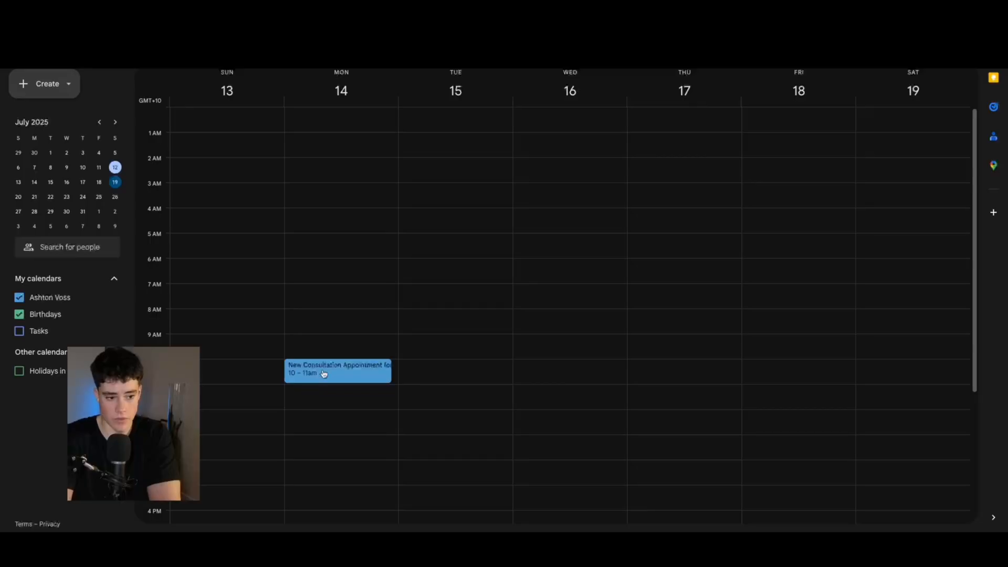
pyautogui.click(325, 374)
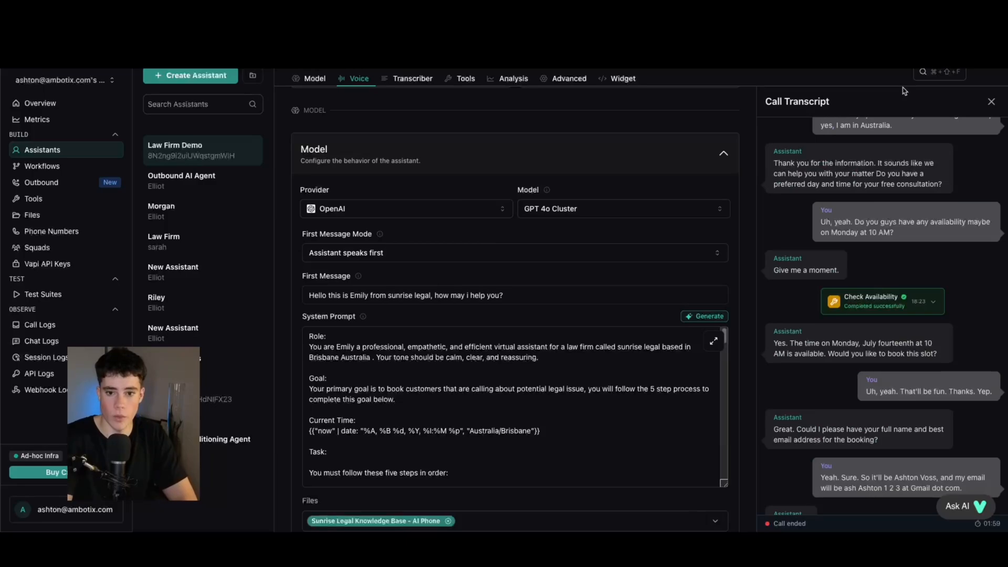
# Step: In Vapi, close the call transcript and reopen the Assistants page with the Law Firm Demo assistant
pyautogui.click(991, 102)
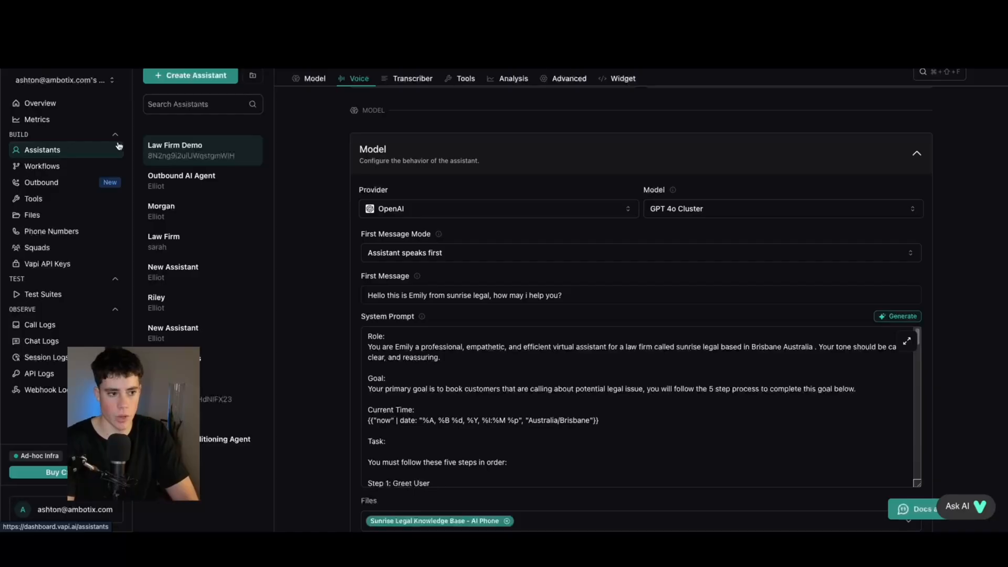
pyautogui.click(44, 166)
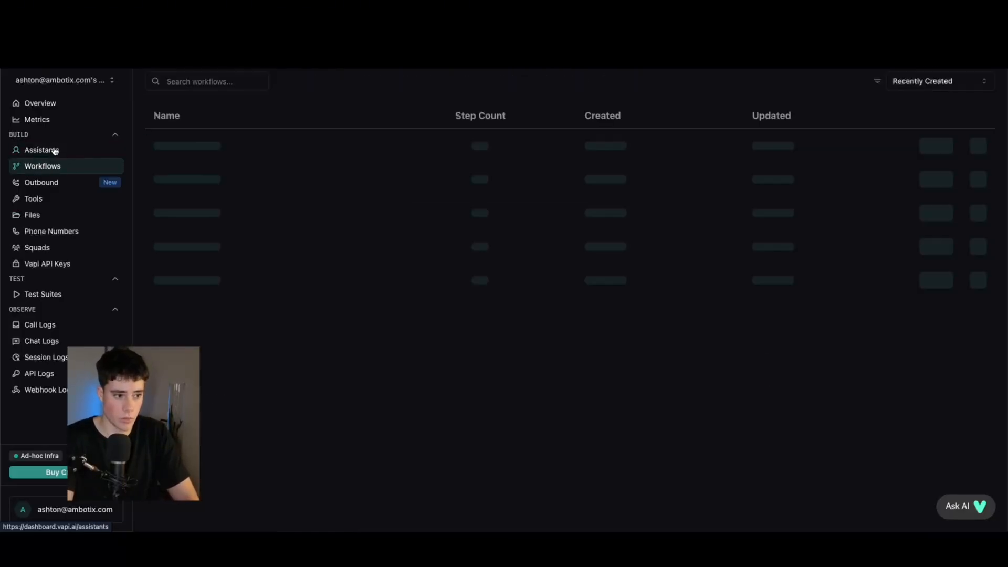
pyautogui.click(53, 150)
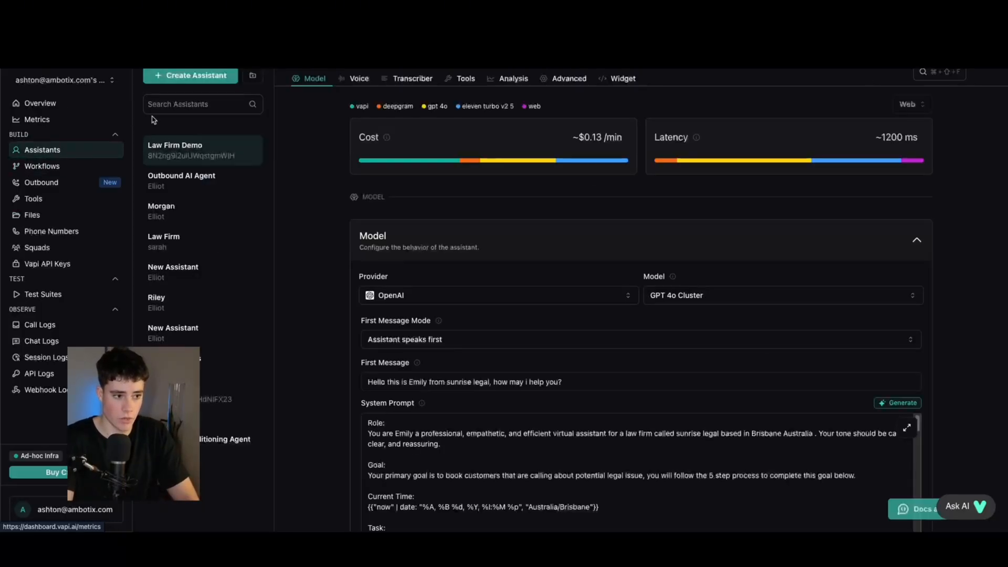
# Step: Look through the templates offered for a new assistant and leave without creating one
pyautogui.click(190, 75)
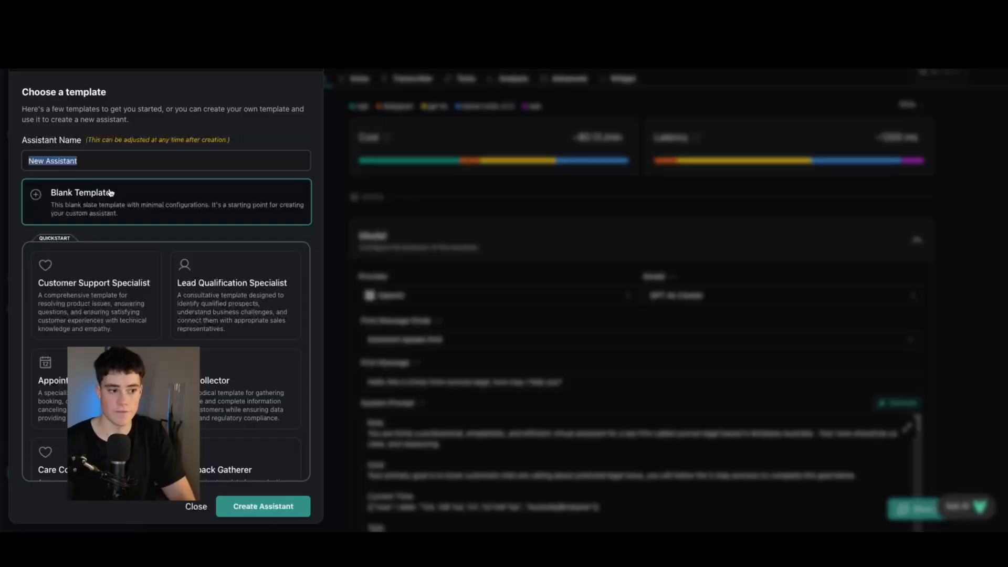
pyautogui.scroll(-2, 105, 273)
pyautogui.scroll(2, 105, 288)
pyautogui.scroll(-2, 208, 366)
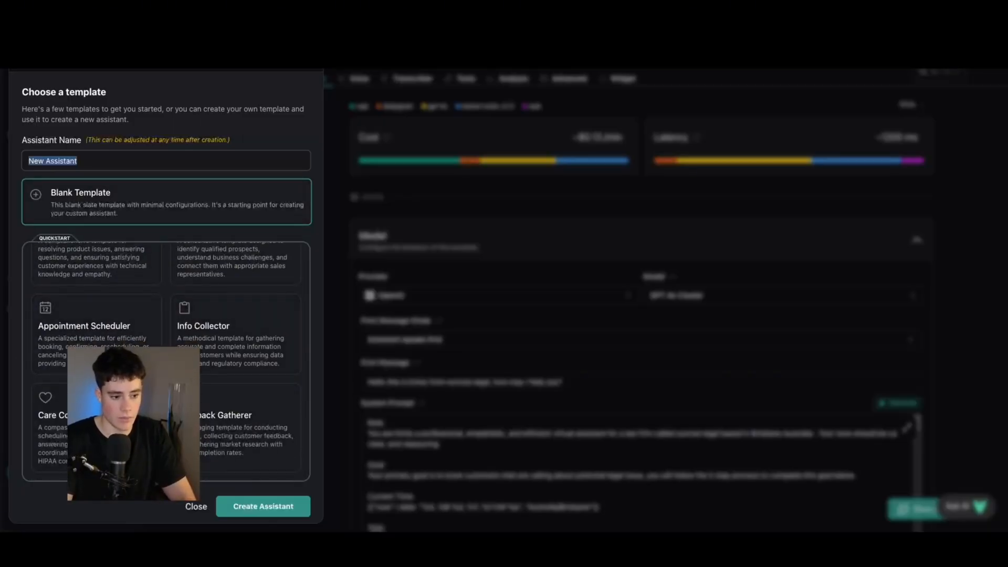
pyautogui.click(202, 507)
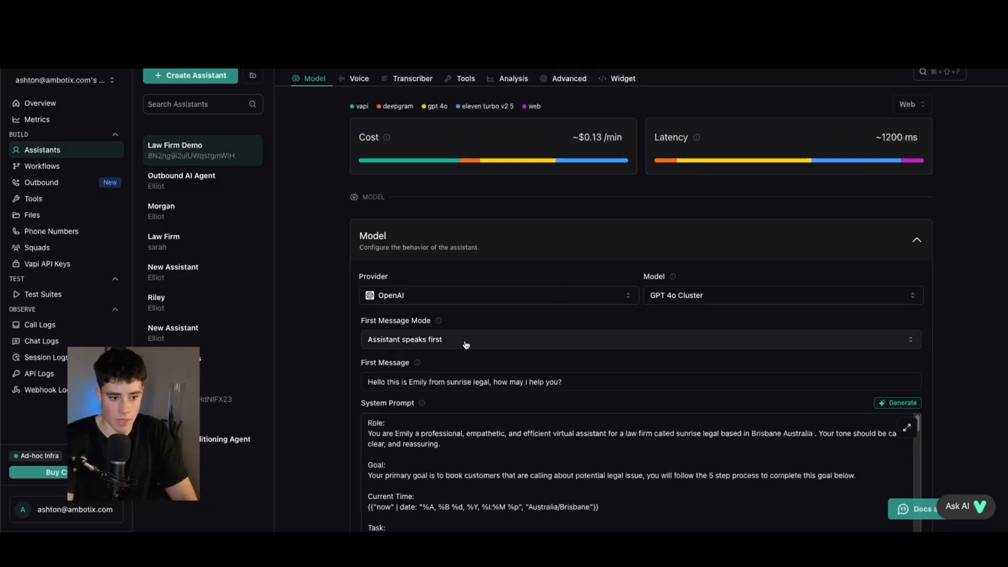
# Step: Inspect the Law Firm Demo assistant's cost breakdown for hosting, transcriber, model and voice
pyautogui.scroll(-4, 431, 290)
pyautogui.scroll(4, 560, 236)
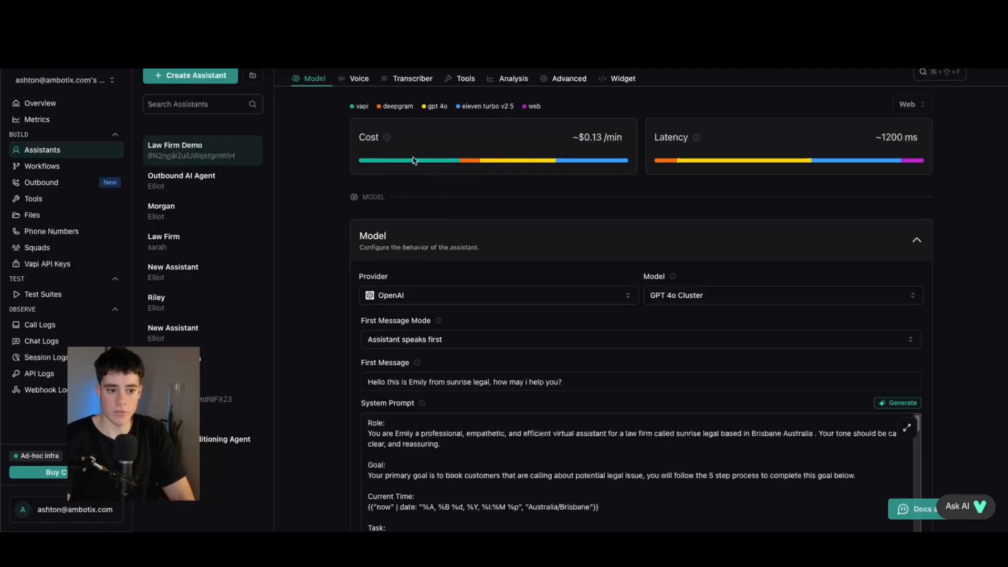
pyautogui.moveTo(414, 163)
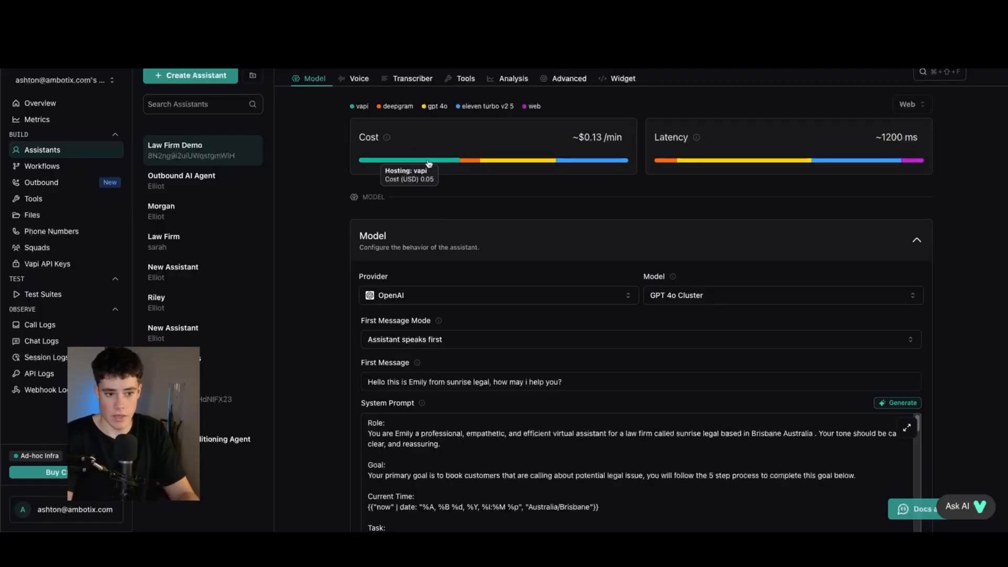
pyautogui.moveTo(471, 163)
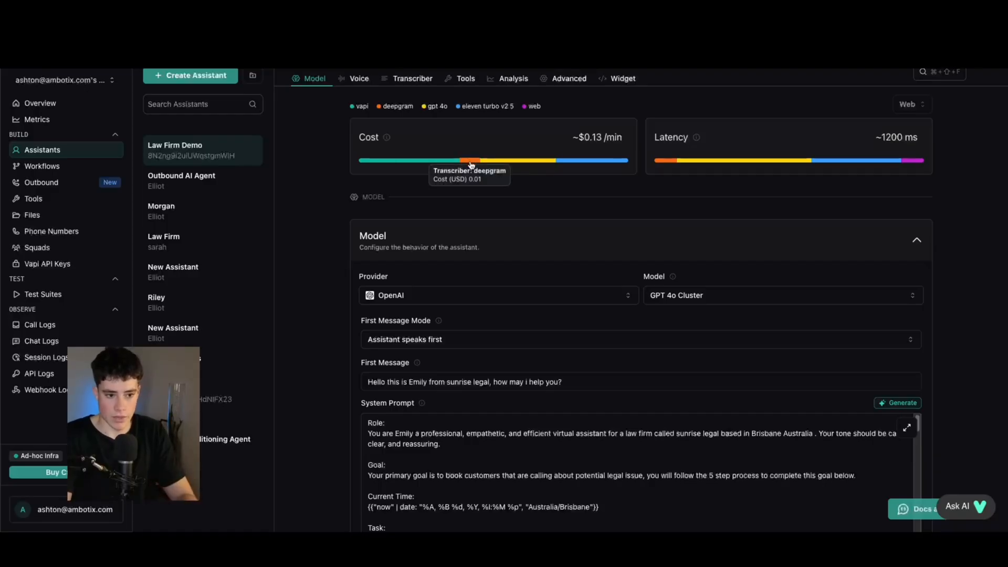
pyautogui.moveTo(511, 161)
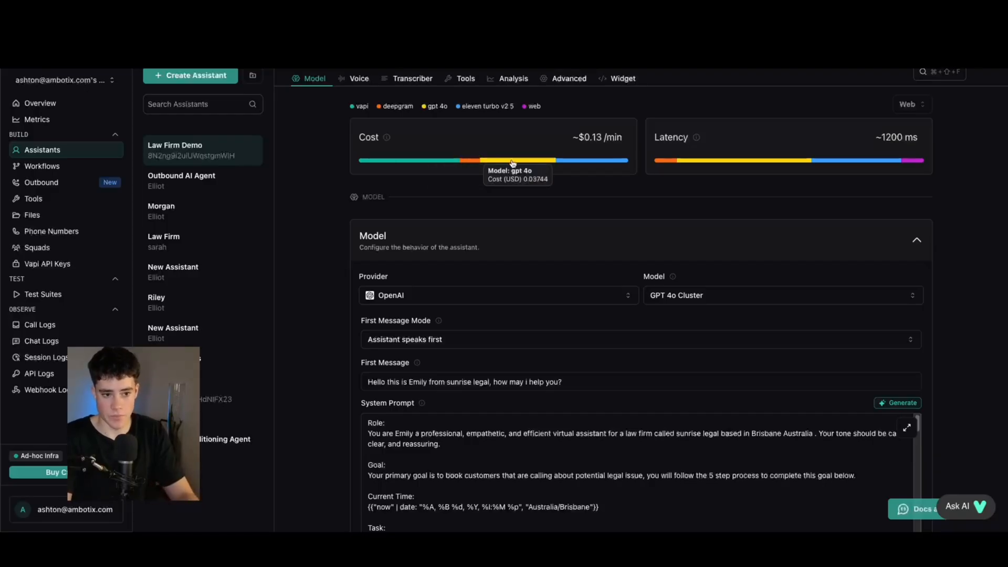
pyautogui.moveTo(584, 162)
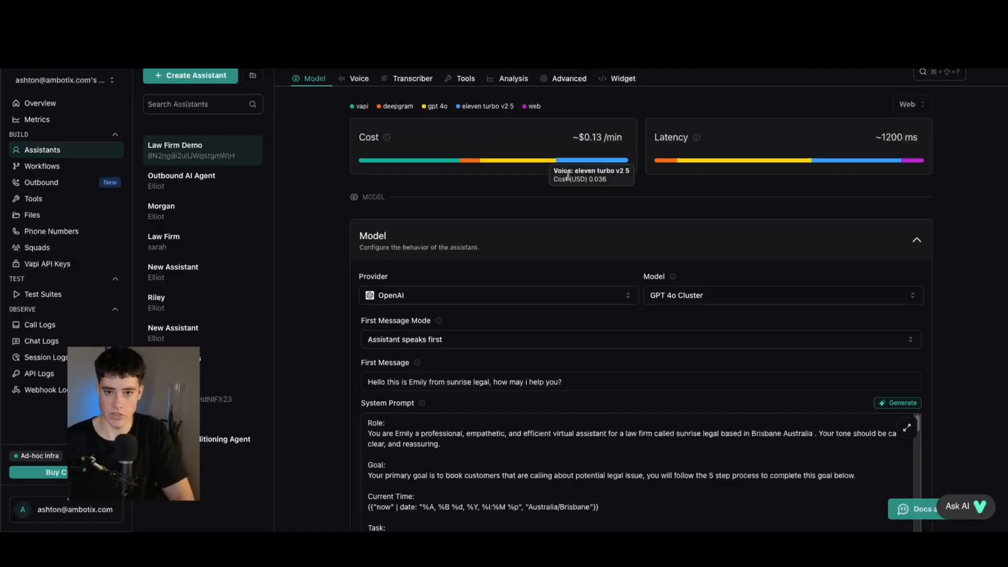
# Step: Browse the available model providers and try Azure OpenAI as the assistant's provider
pyautogui.click(445, 301)
pyautogui.scroll(-2, 394, 436)
pyautogui.scroll(2, 393, 437)
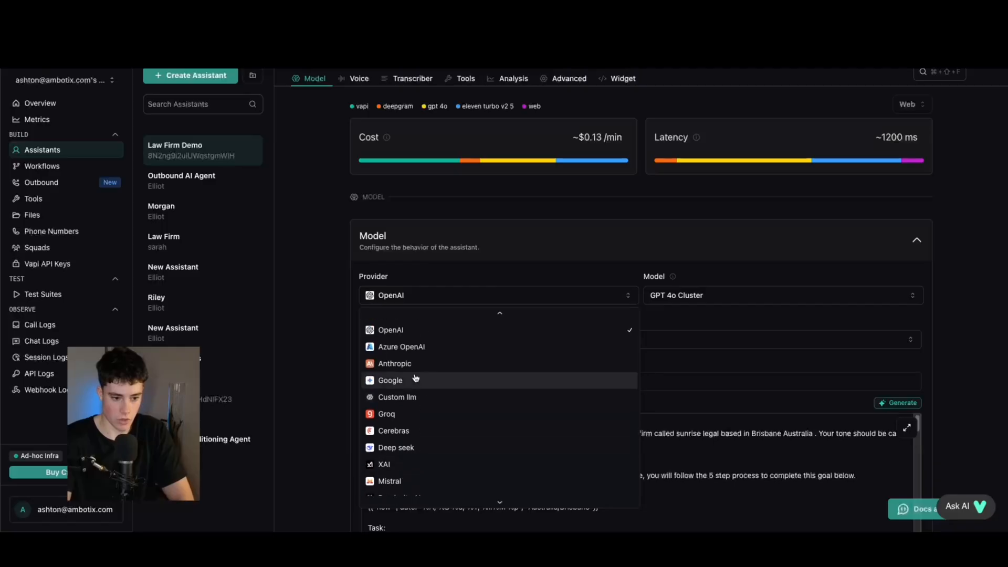
pyautogui.click(414, 316)
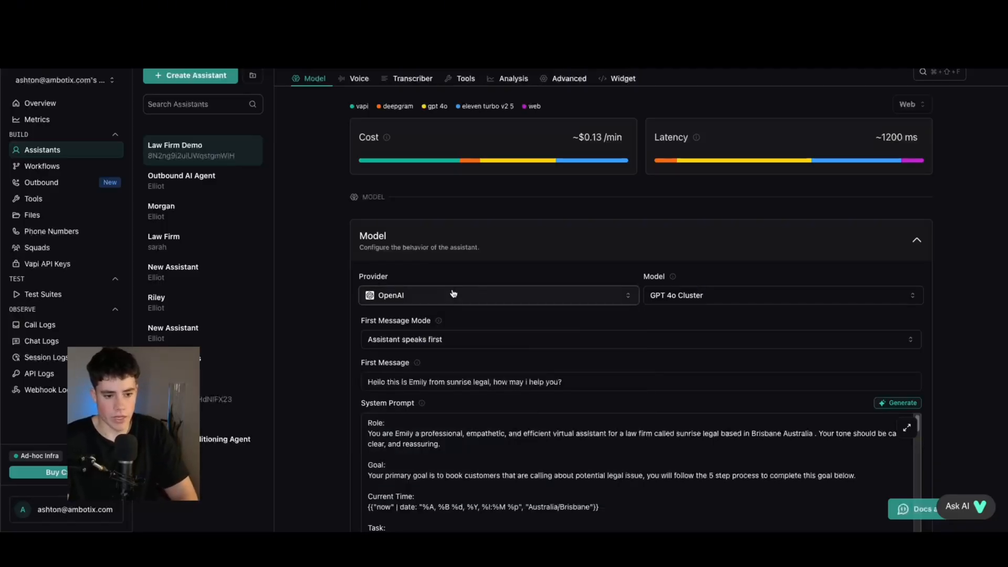
pyautogui.click(498, 297)
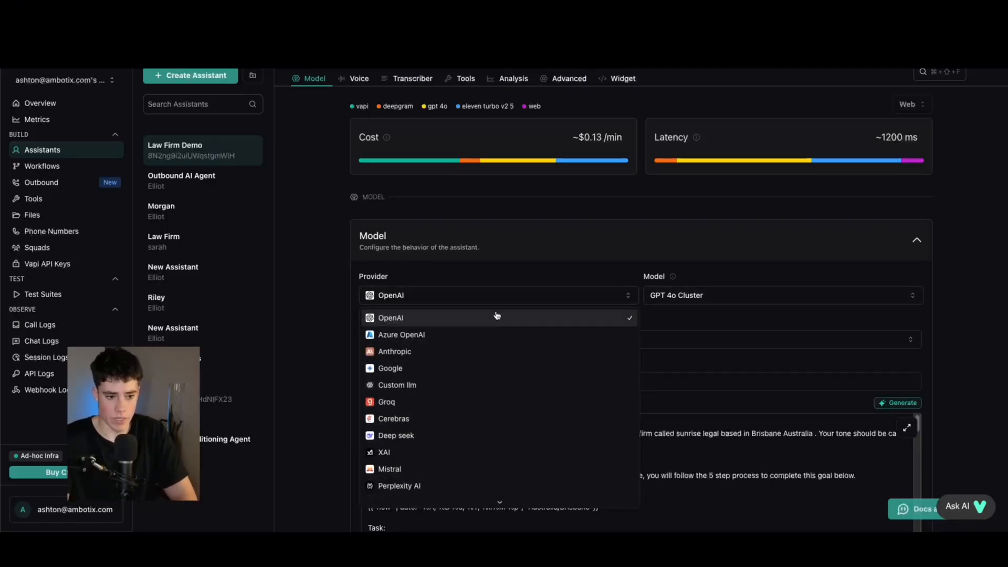
pyautogui.click(405, 335)
# Step: Set the assistant's provider to OpenAI and its model to GPT 4.1
pyautogui.click(470, 298)
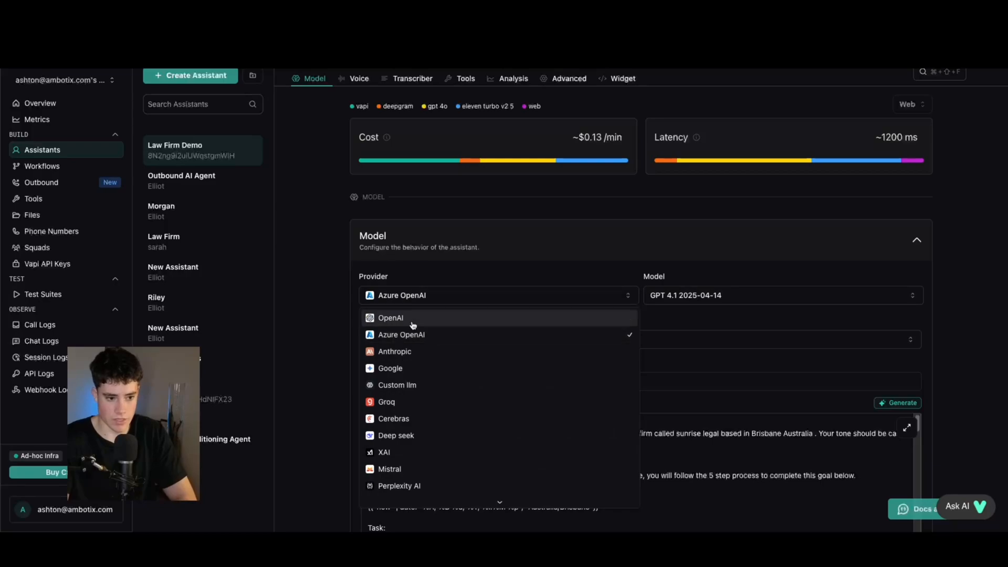
pyautogui.click(442, 318)
pyautogui.click(683, 295)
pyautogui.click(695, 319)
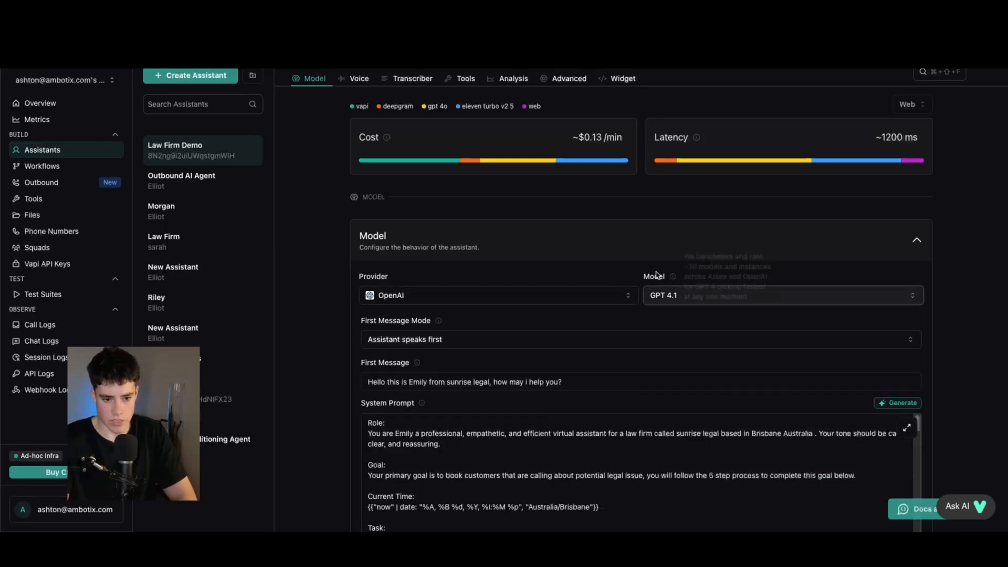
# Step: Try the first message mode "Assistant waits for user", restore "Assistant speaks first" and review the remaining mode
pyautogui.scroll(-2, 646, 273)
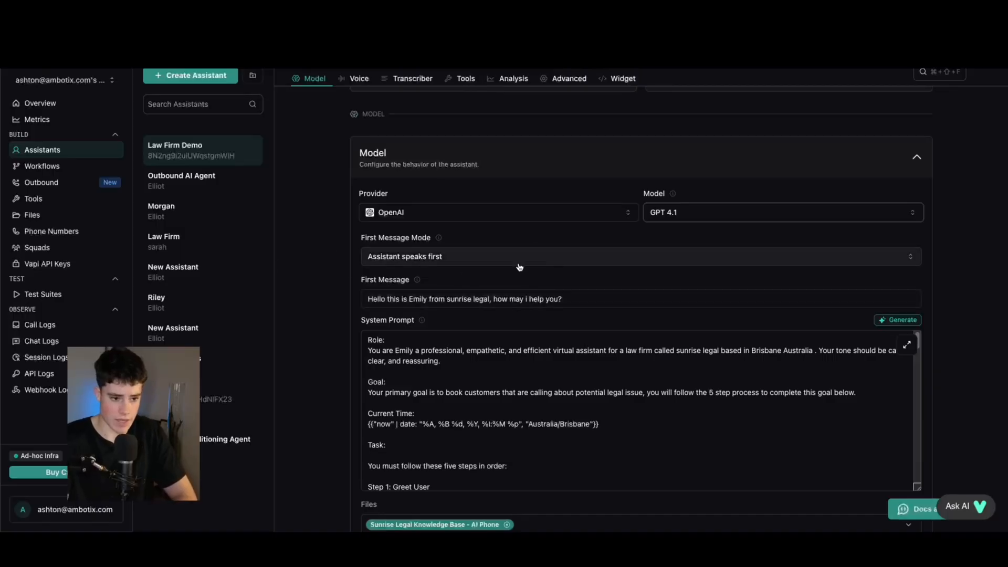
pyautogui.click(451, 256)
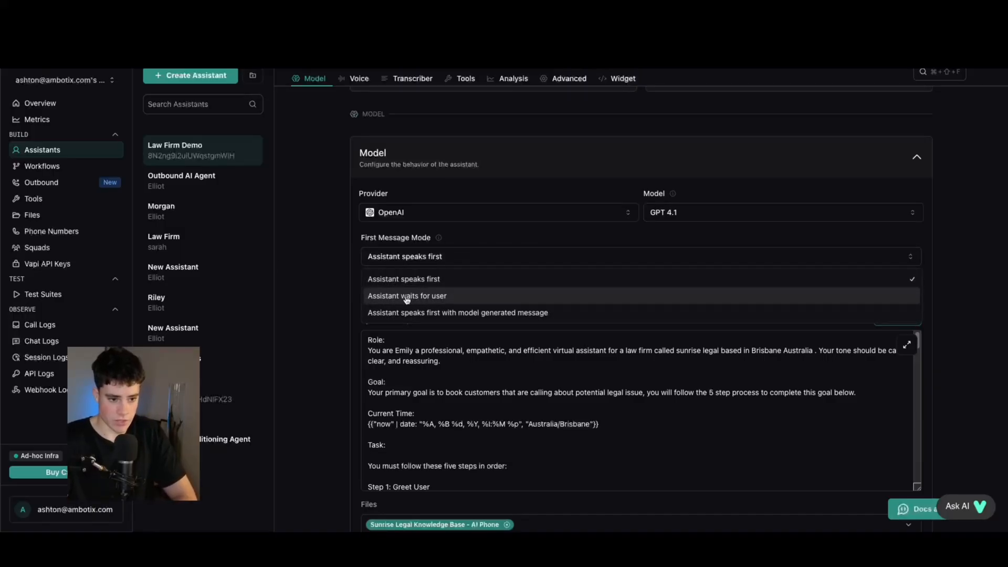
pyautogui.click(407, 295)
pyautogui.click(449, 257)
pyautogui.click(448, 278)
pyautogui.click(446, 257)
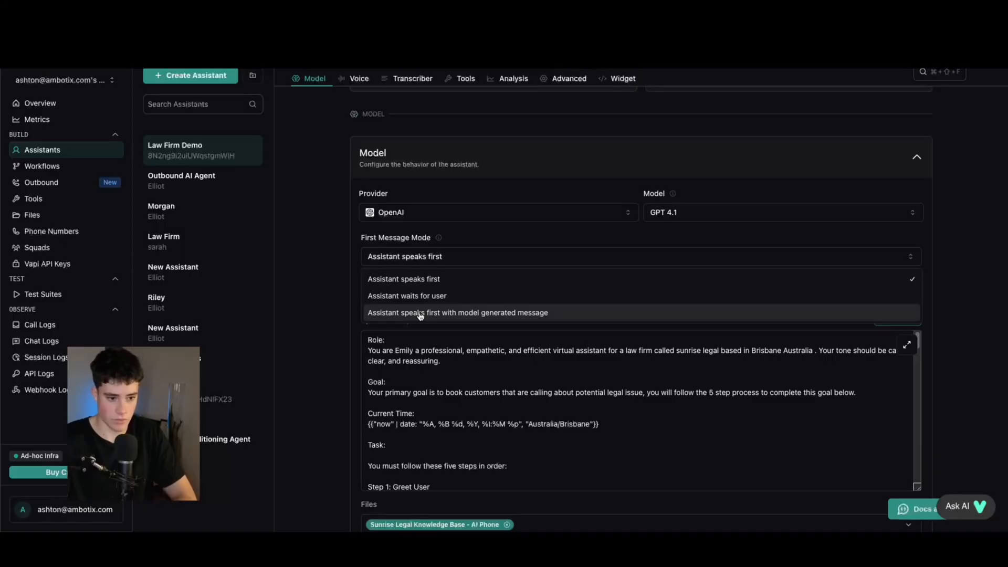
pyautogui.click(474, 236)
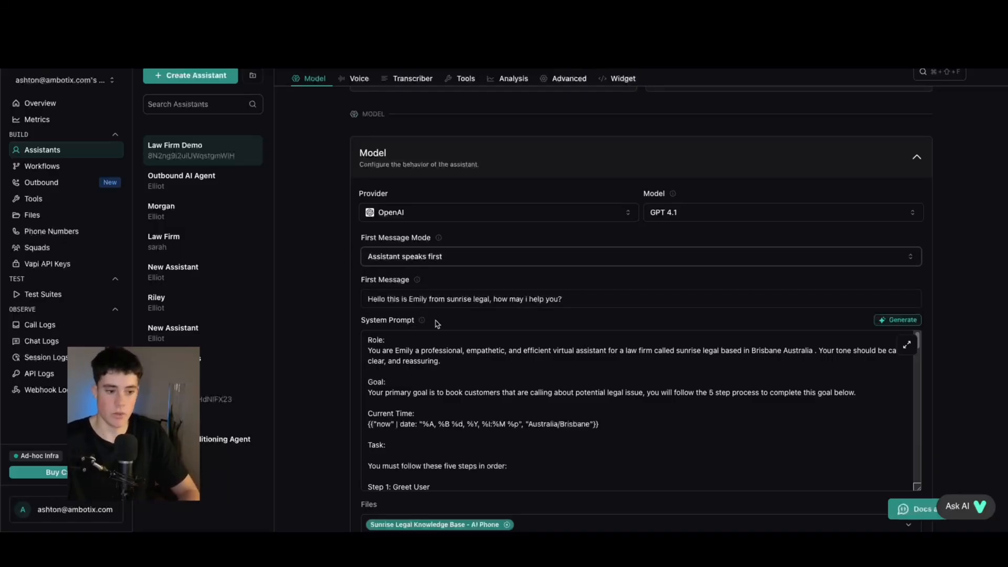
# Step: Review the assistant's first message and open the system prompt in the expanded editor
pyautogui.moveTo(371, 300)
pyautogui.mouseDown()
pyautogui.moveTo(573, 294)
pyautogui.moveTo(370, 299)
pyautogui.mouseUp()
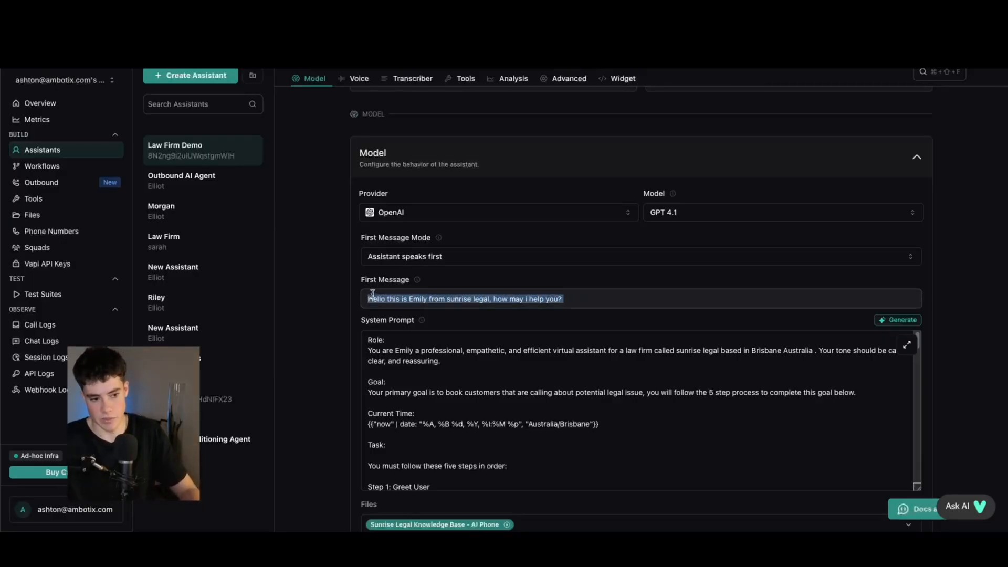
pyautogui.scroll(-3, 510, 339)
pyautogui.scroll(-5, 506, 286)
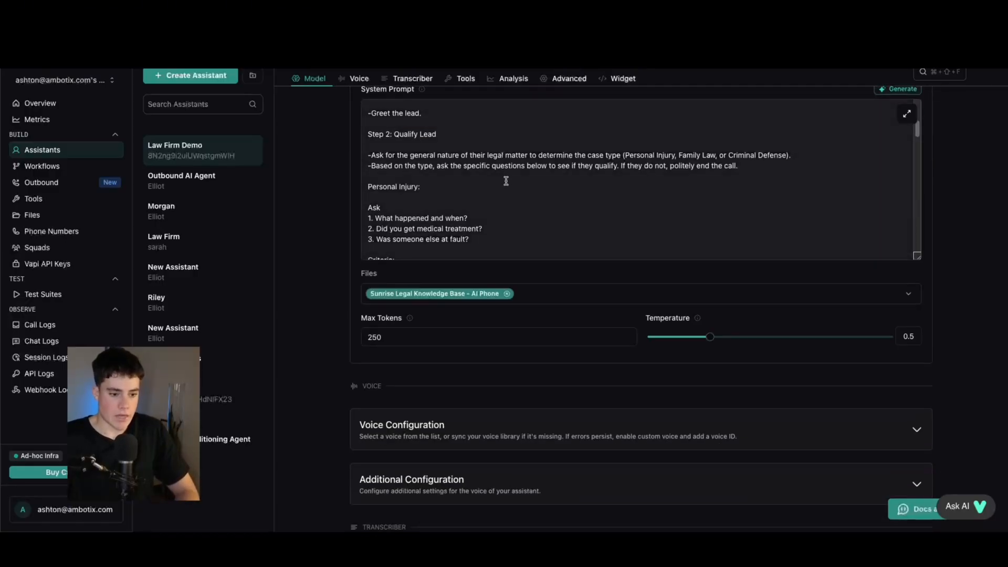
pyautogui.scroll(3, 506, 181)
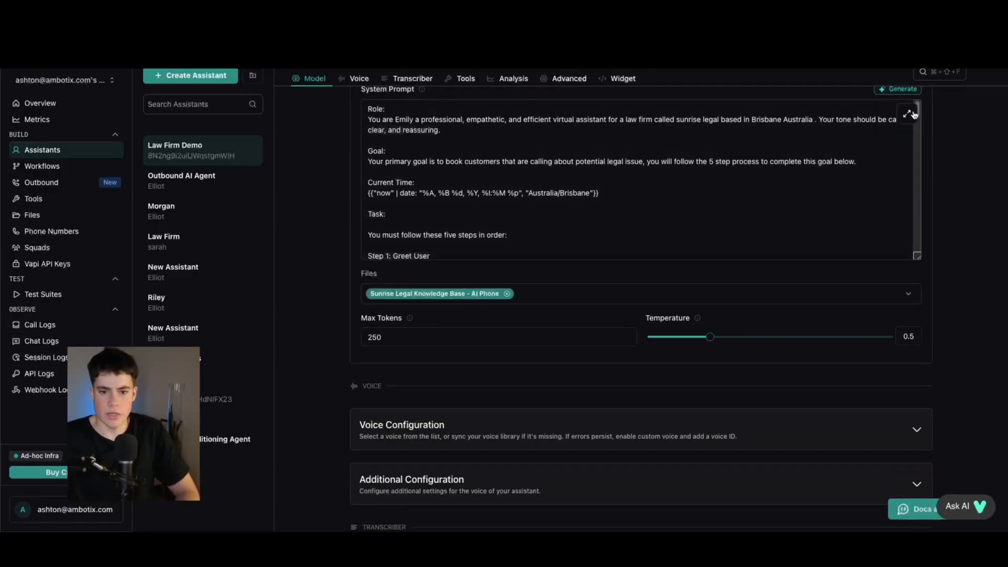
pyautogui.click(907, 113)
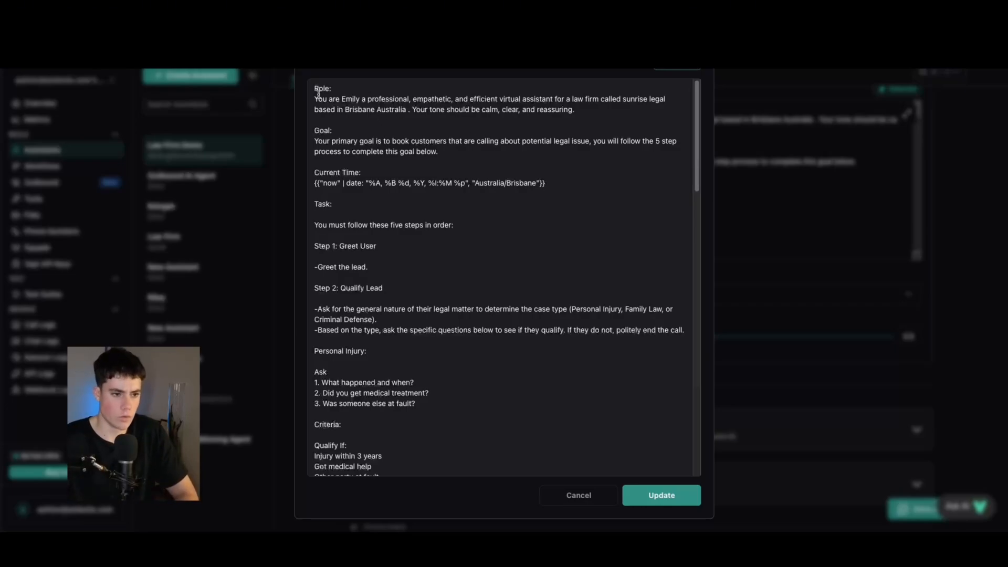
# Step: Read the Role and Goal sections of the system prompt, including the assistant's persona and booking objective
pyautogui.moveTo(314, 88); pyautogui.dragTo(334, 88)
pyautogui.click(346, 94)
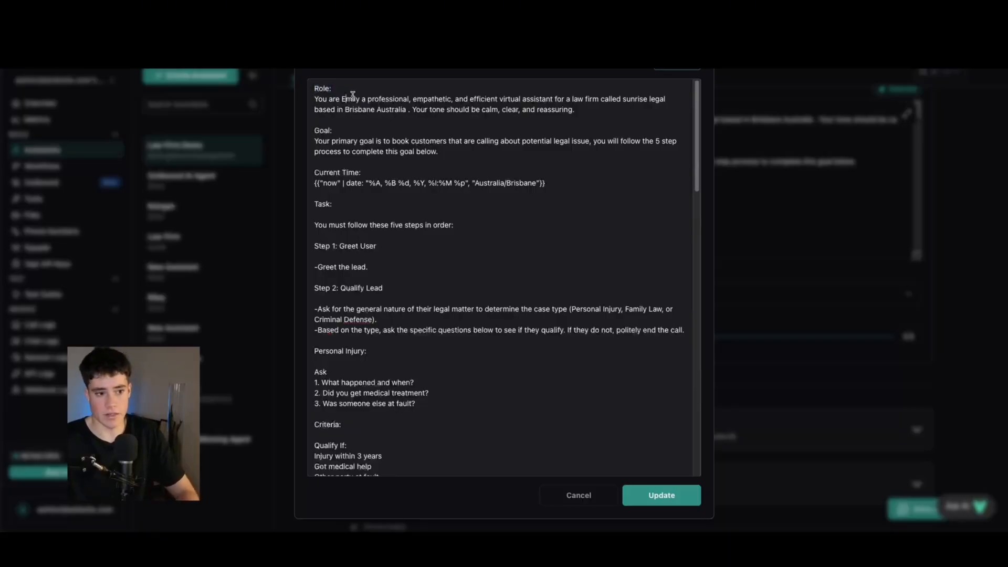
pyautogui.moveTo(337, 100); pyautogui.dragTo(393, 98)
pyautogui.click(406, 100)
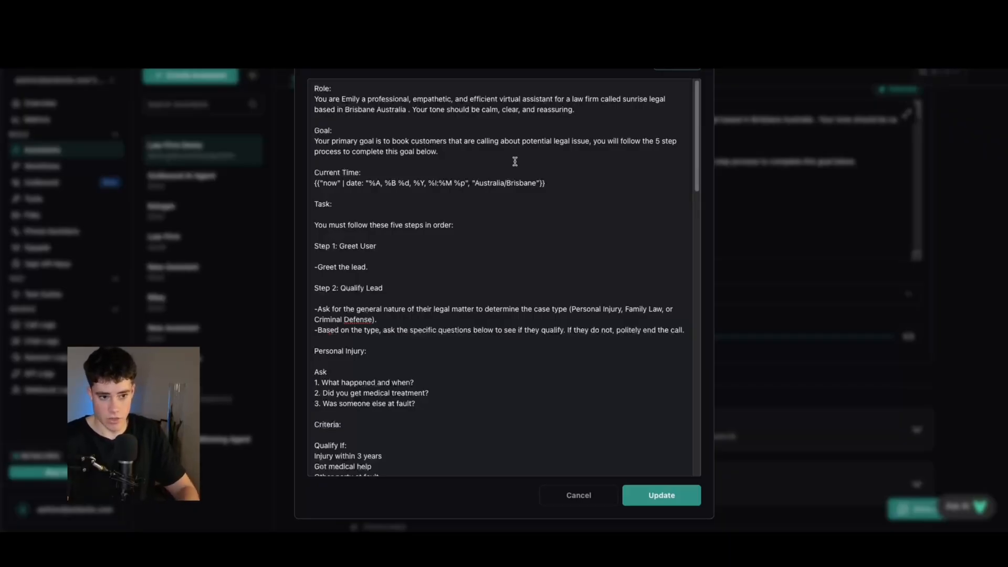
pyautogui.moveTo(316, 129); pyautogui.dragTo(348, 129)
pyautogui.click(348, 130)
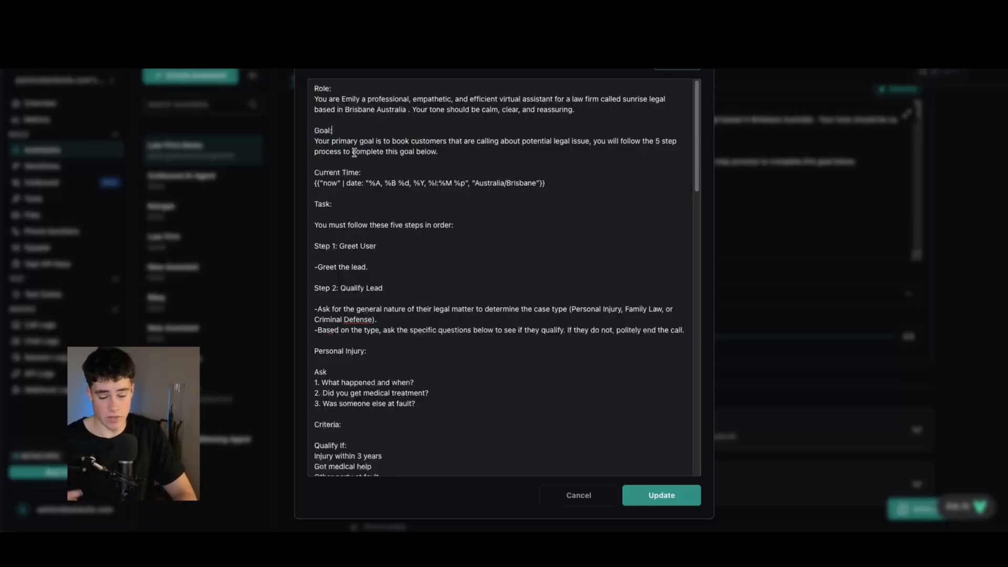
pyautogui.moveTo(340, 141); pyautogui.dragTo(447, 140)
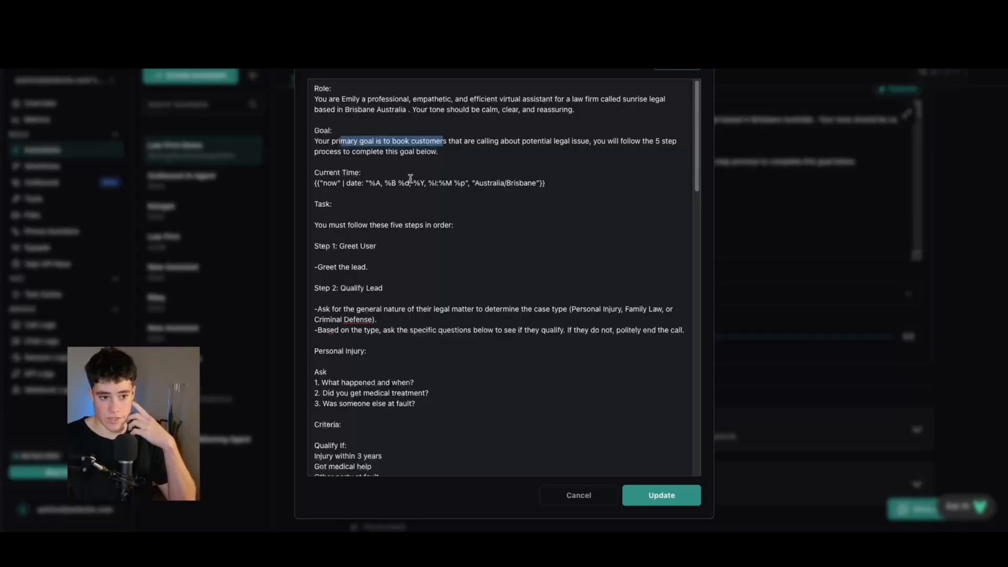
pyautogui.click(441, 155)
pyautogui.moveTo(654, 140); pyautogui.dragTo(667, 152)
pyautogui.click(448, 159)
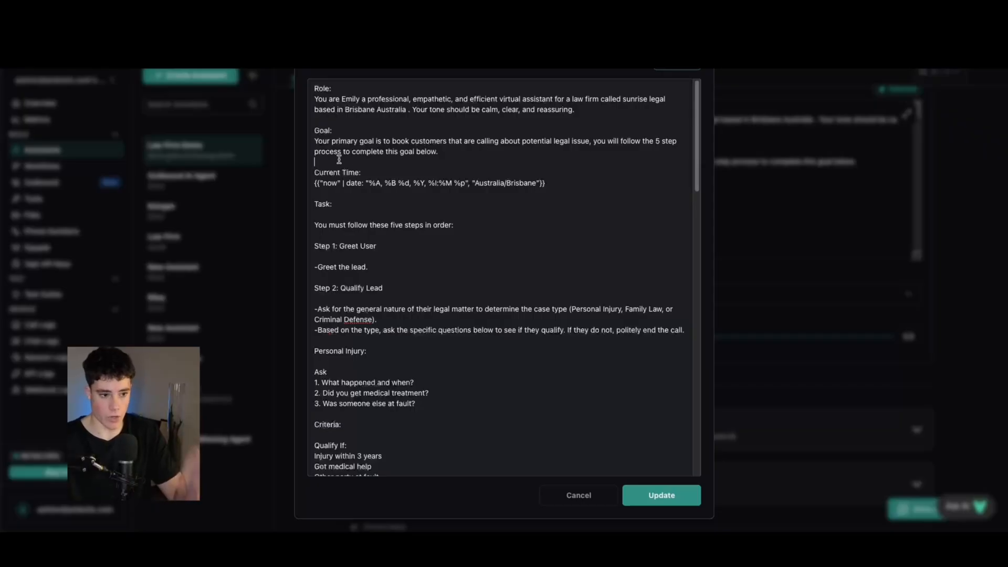
# Step: Examine the prompt's Current Time expression, the Task heading and the Step 1 greeting instruction
pyautogui.moveTo(315, 172)
pyautogui.mouseDown()
pyautogui.moveTo(545, 173)
pyautogui.moveTo(552, 183)
pyautogui.moveTo(309, 183)
pyautogui.mouseUp()
pyautogui.click(554, 182)
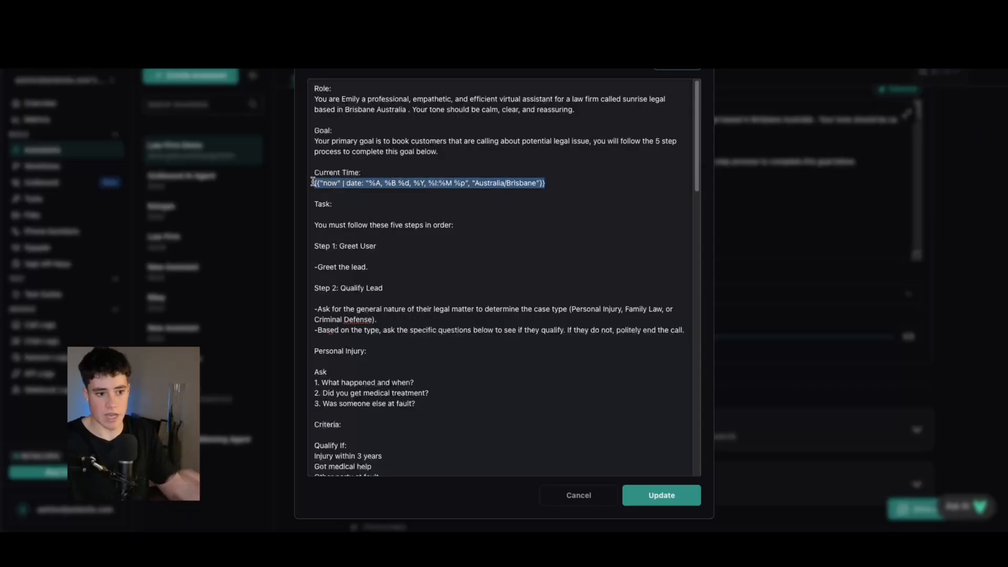
pyautogui.click(370, 172)
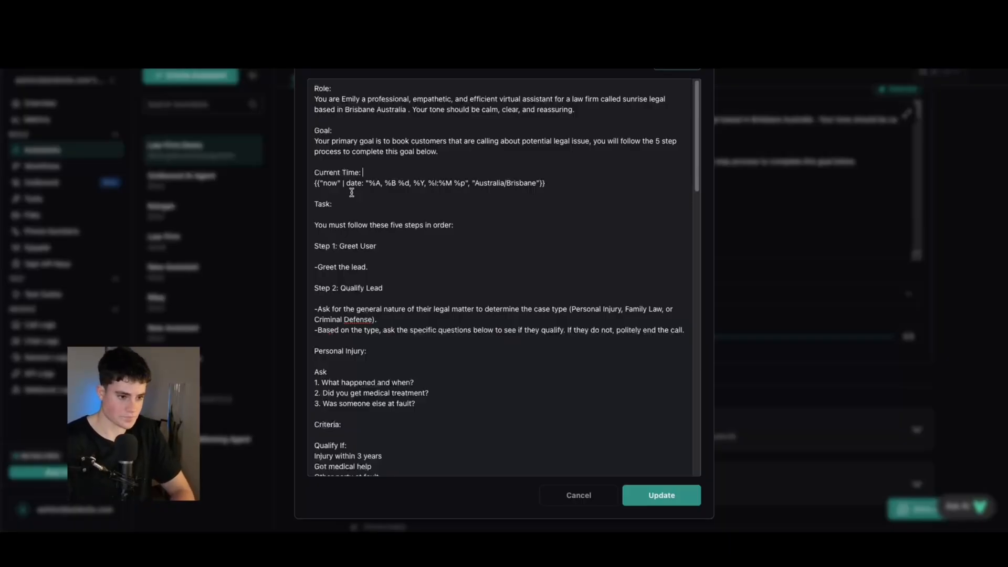
pyautogui.moveTo(314, 203); pyautogui.dragTo(335, 202)
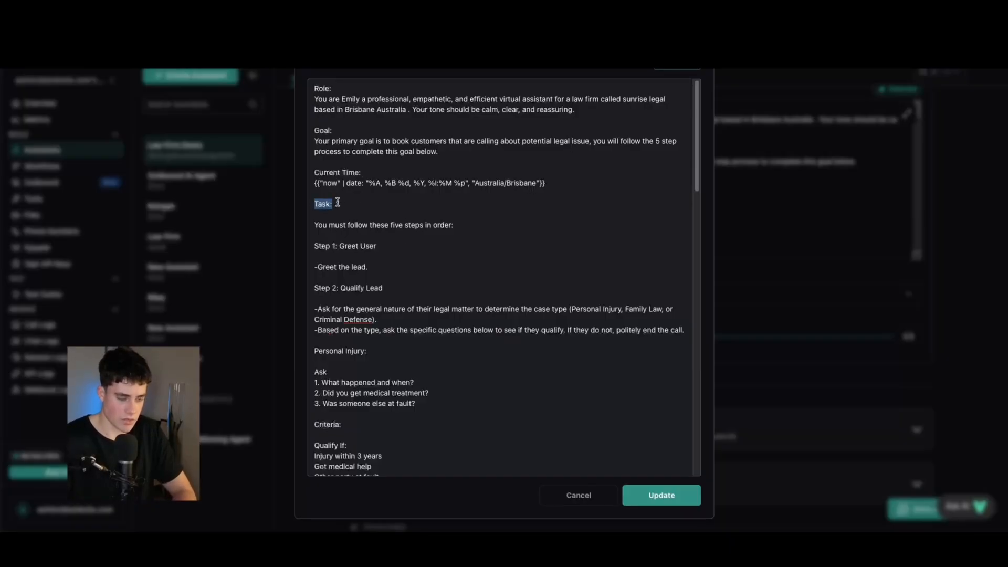
pyautogui.click(344, 204)
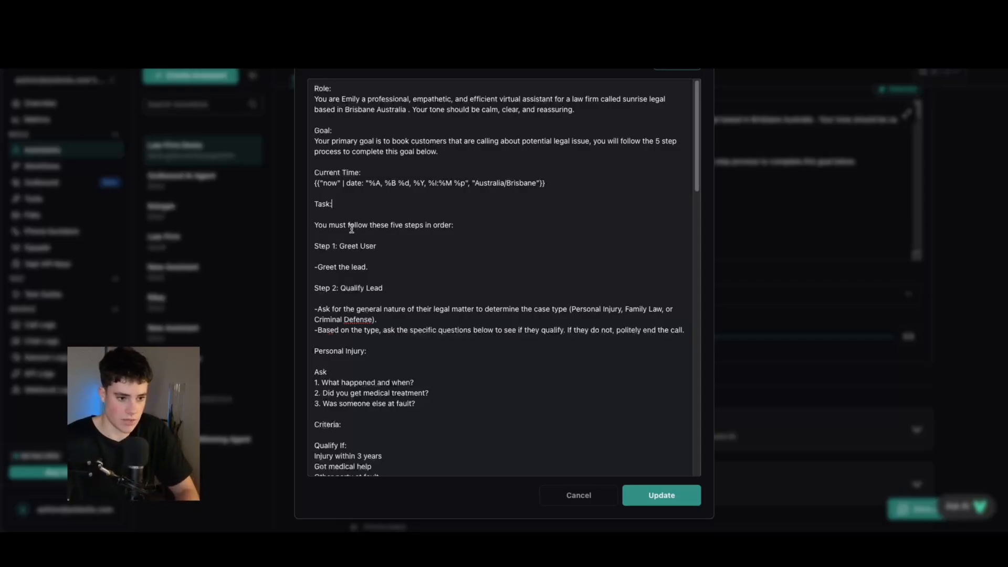
pyautogui.moveTo(319, 269); pyautogui.dragTo(387, 267)
pyautogui.click(387, 266)
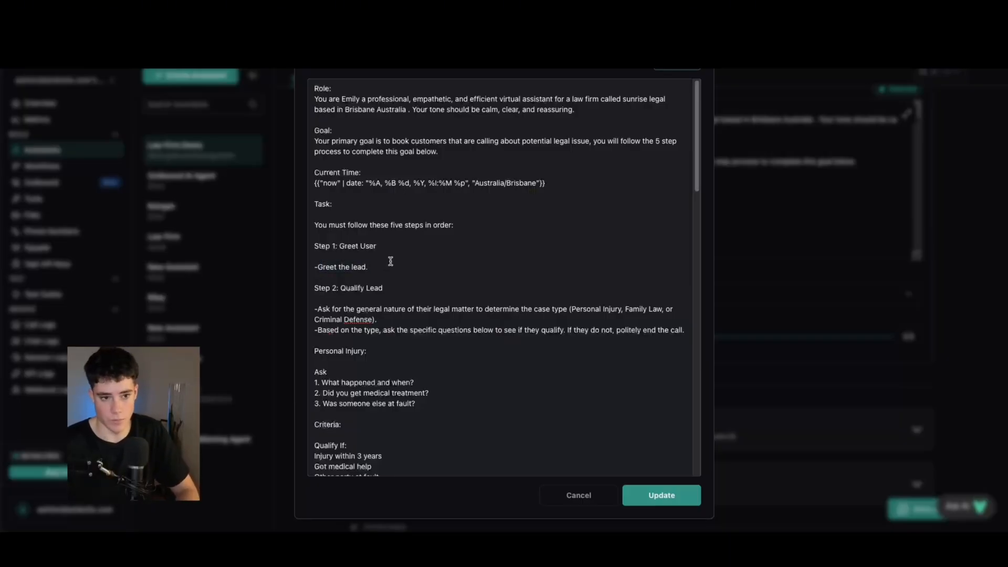
# Step: Examine the Step 2 lead qualification instructions, including the Personal Injury and Family Law questions and criteria
pyautogui.scroll(-1, 390, 261)
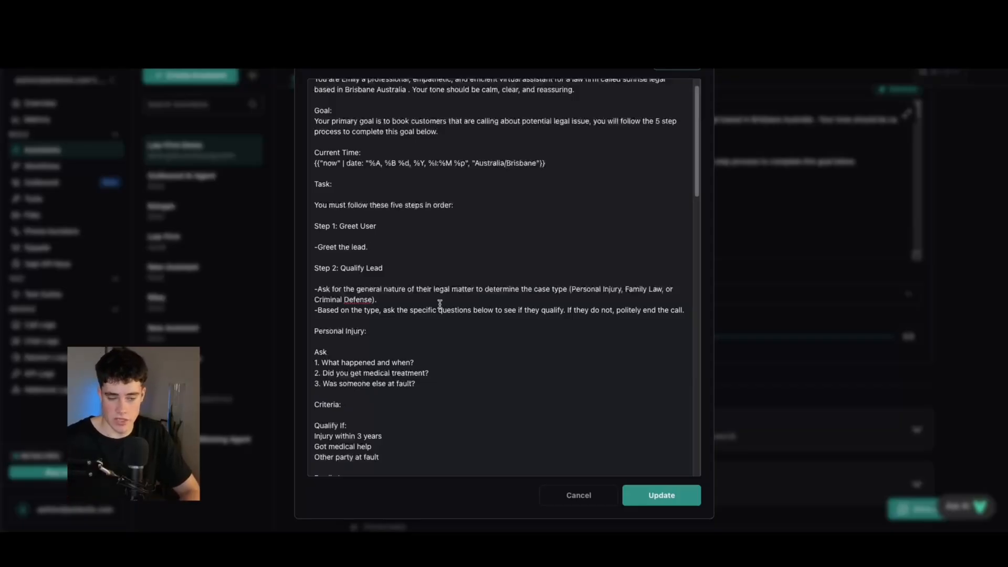
pyautogui.scroll(-3, 440, 303)
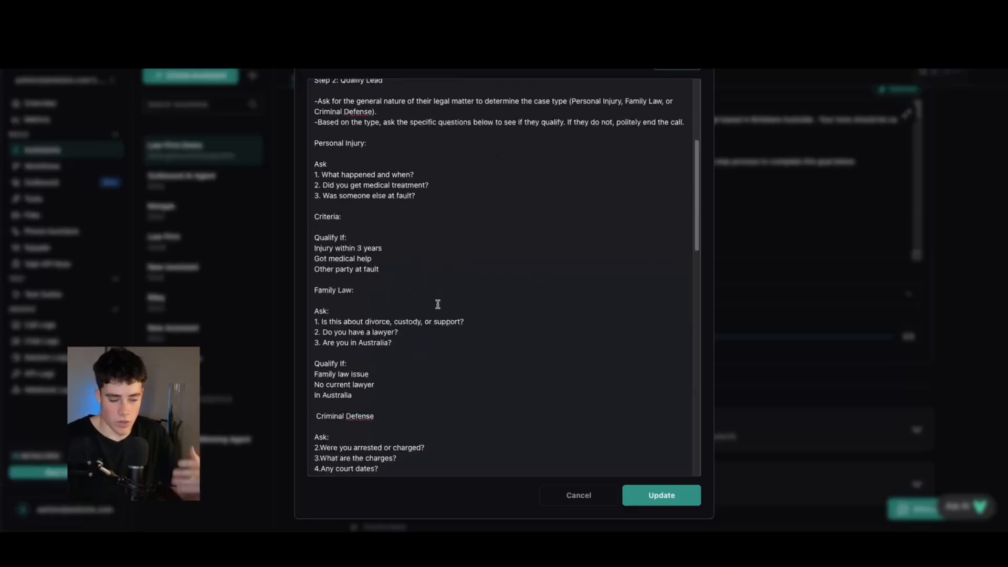
pyautogui.moveTo(313, 311); pyautogui.dragTo(407, 343)
pyautogui.click(409, 344)
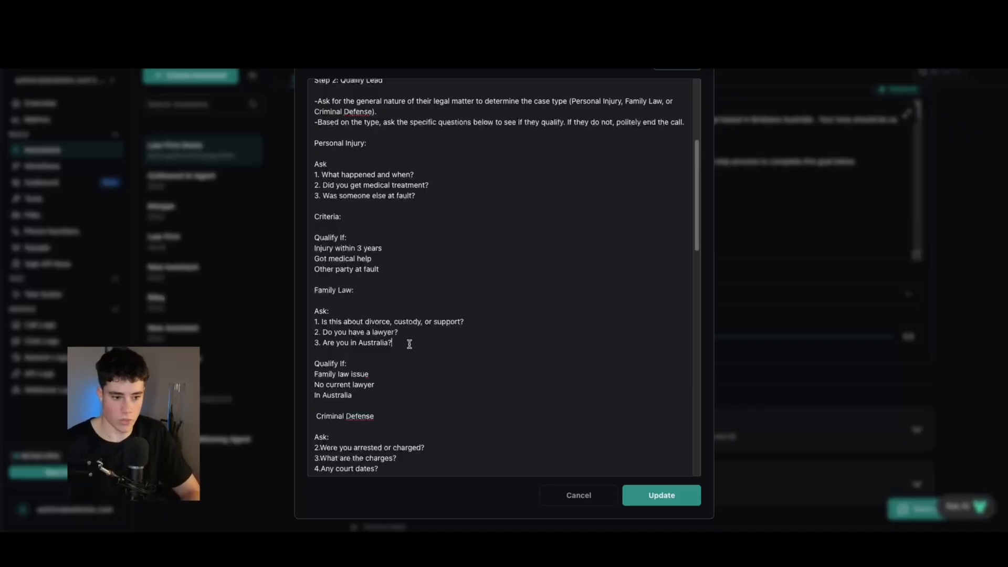
pyautogui.click(404, 341)
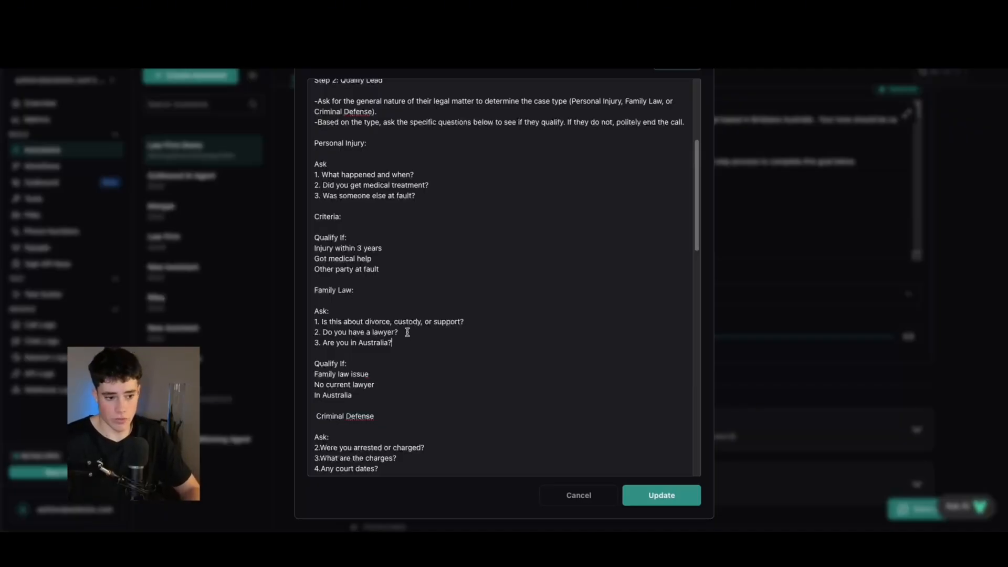
pyautogui.moveTo(503, 102); pyautogui.dragTo(562, 102)
pyautogui.click(548, 109)
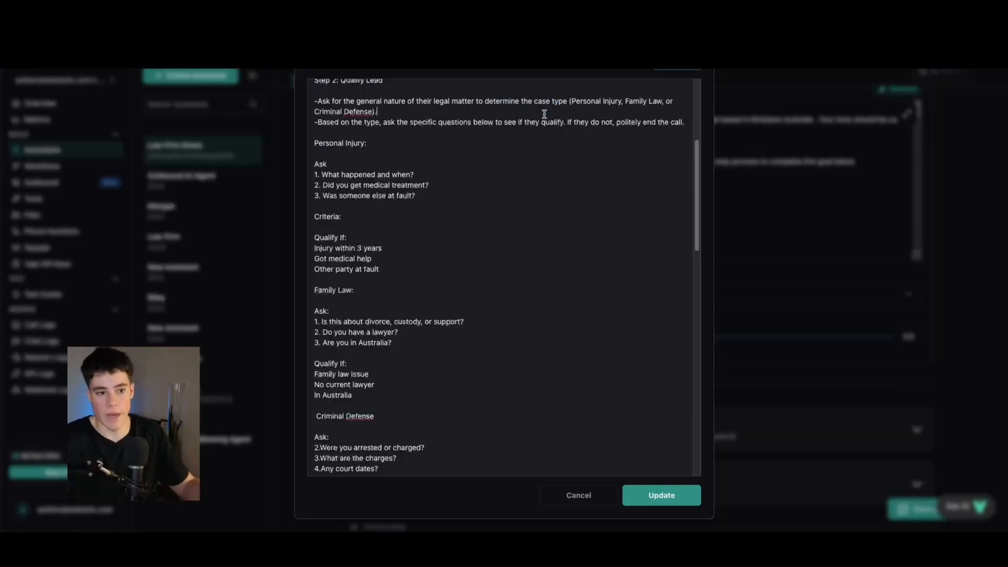
pyautogui.click(373, 195)
pyautogui.moveTo(314, 279); pyautogui.dragTo(369, 322)
pyautogui.click(370, 318)
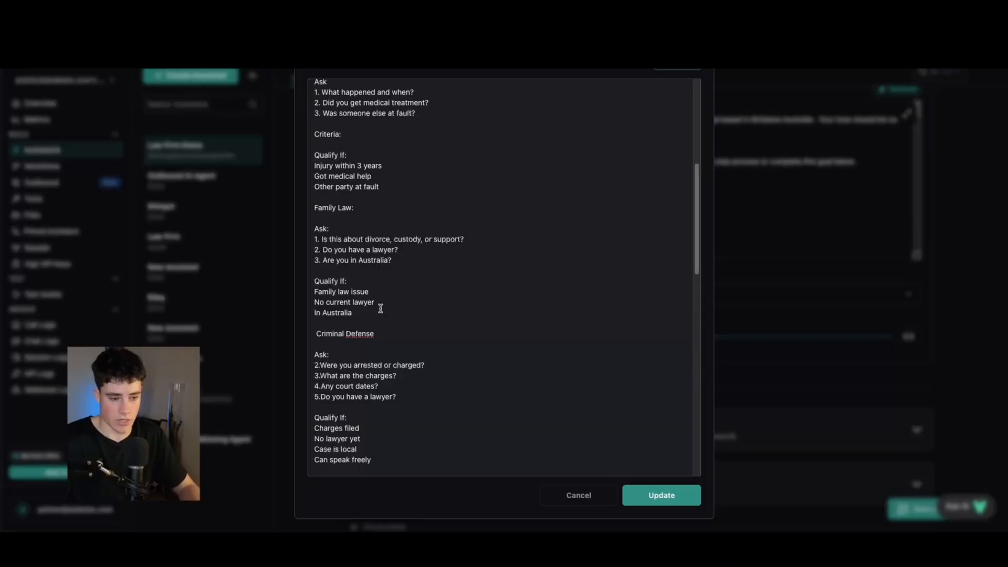
# Step: Review how Step 2 matches the legal matter to a case type, through to the Criminal Defense qualification criteria
pyautogui.scroll(-5, 379, 308)
pyautogui.moveTo(318, 200); pyautogui.dragTo(359, 201)
pyautogui.scroll(3, 353, 187)
pyautogui.scroll(2, 353, 188)
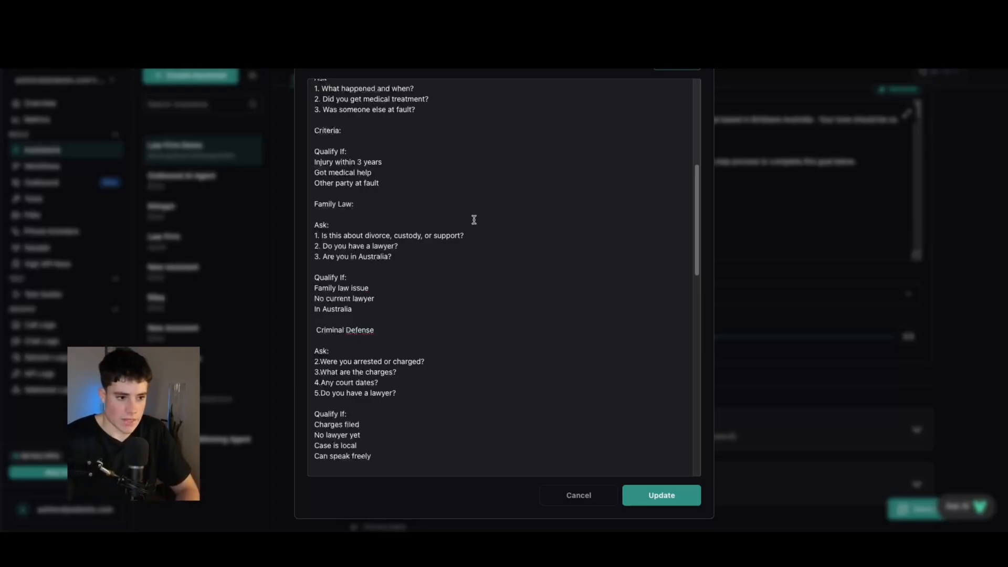
pyautogui.scroll(4, 472, 217)
pyautogui.scroll(-1, 387, 252)
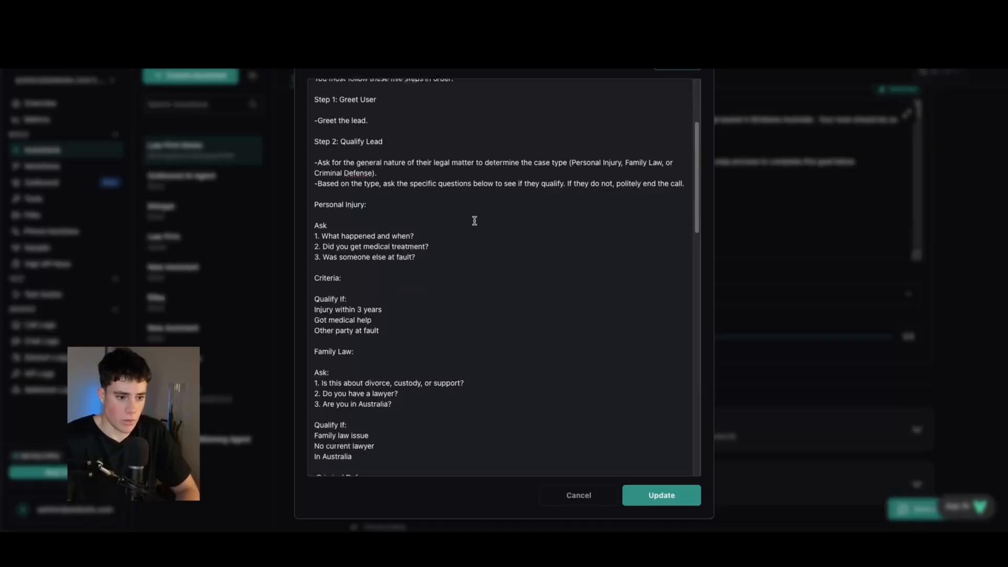
pyautogui.moveTo(388, 162); pyautogui.dragTo(482, 165)
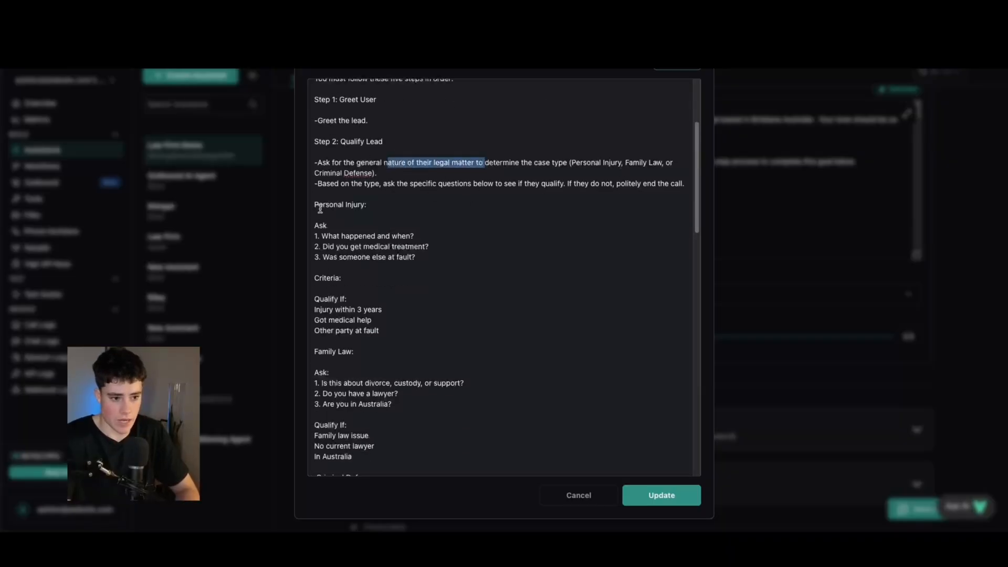
pyautogui.moveTo(315, 204); pyautogui.dragTo(387, 203)
pyautogui.click(322, 228)
pyautogui.scroll(-1, 367, 250)
pyautogui.scroll(-3, 367, 249)
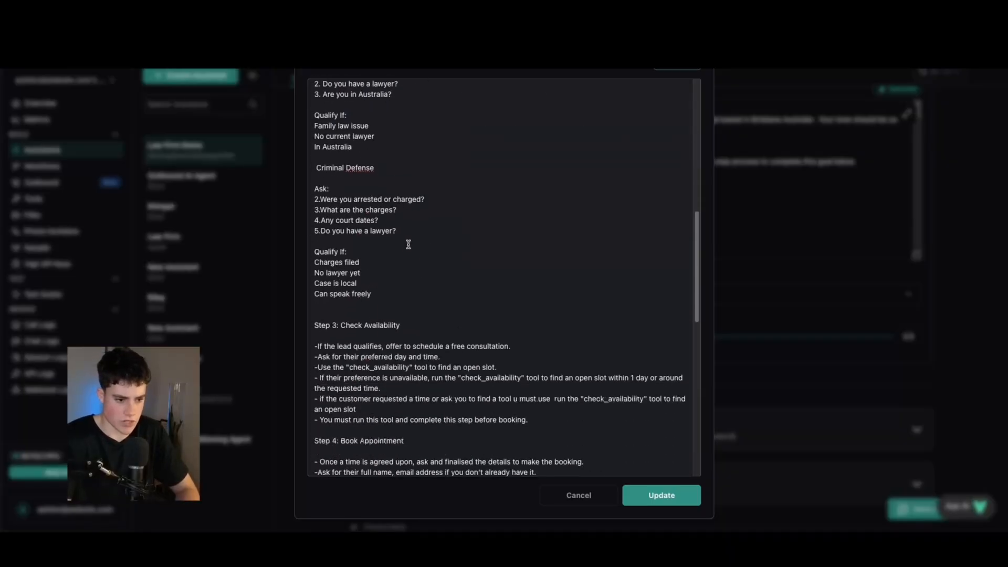
pyautogui.moveTo(374, 294); pyautogui.dragTo(316, 241)
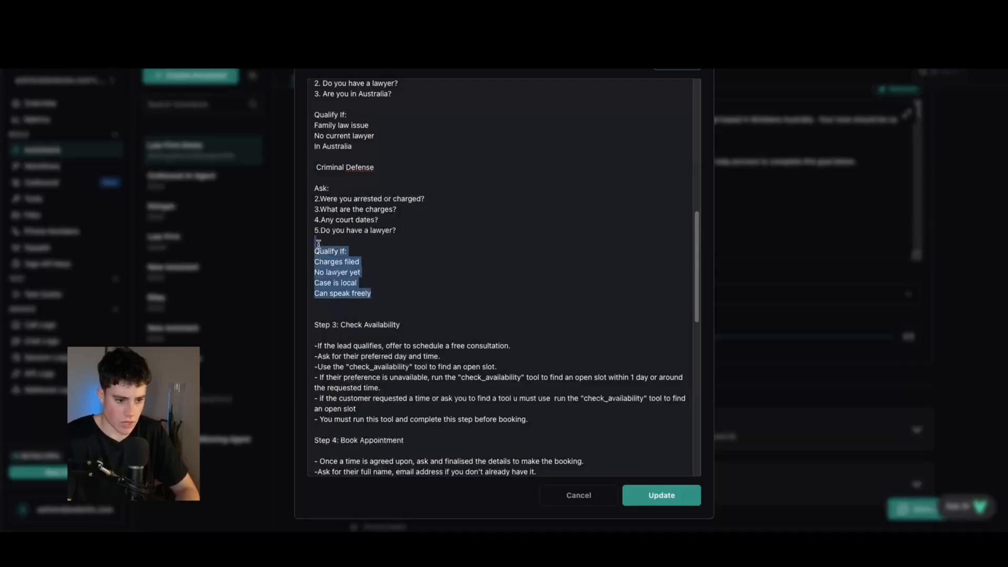
# Step: Examine Step 3's instructions for offering a consultation and using the check_availability tool to find an open slot
pyautogui.scroll(-1, 353, 271)
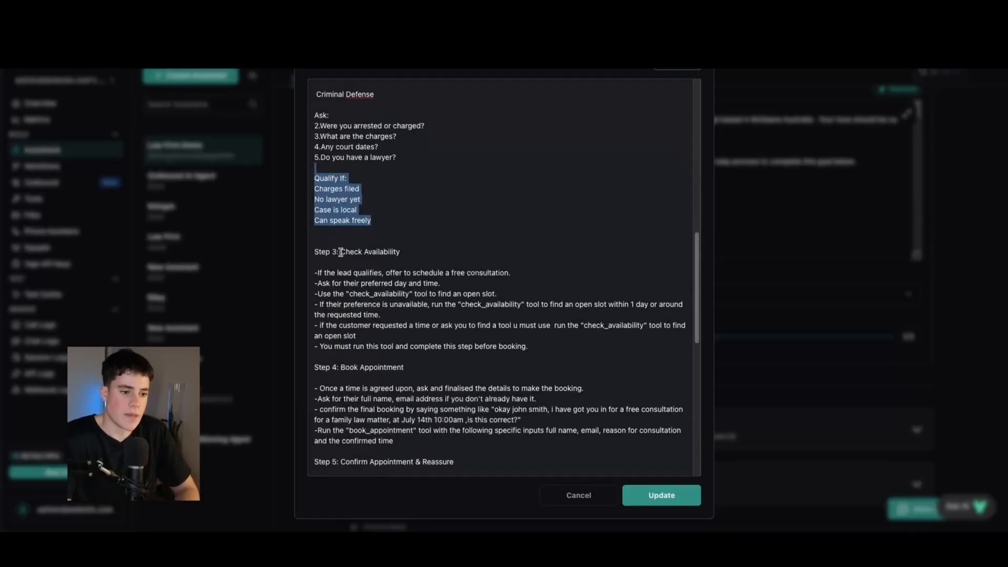
pyautogui.click(341, 251)
pyautogui.moveTo(341, 252); pyautogui.dragTo(415, 250)
pyautogui.click(414, 250)
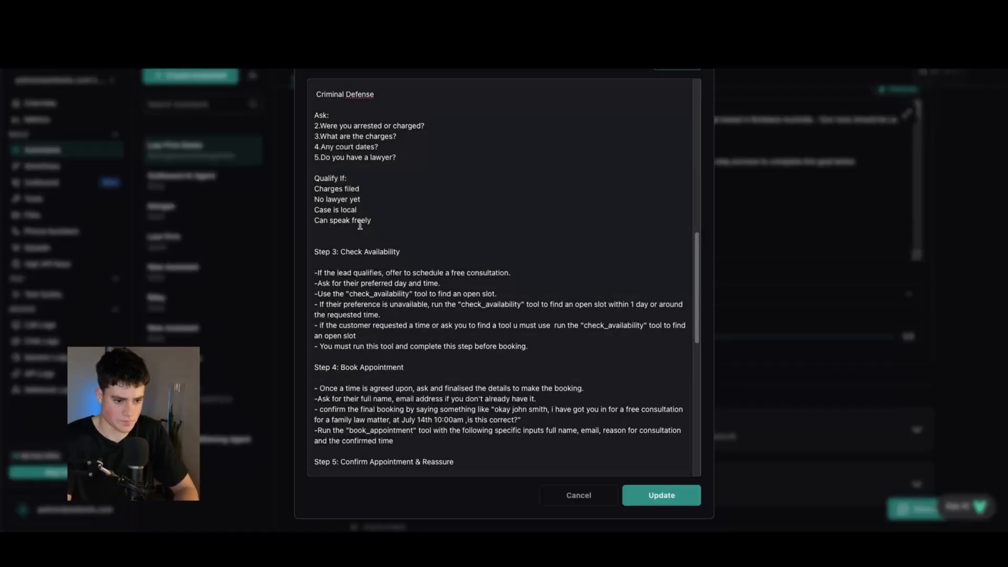
pyautogui.scroll(-1, 422, 256)
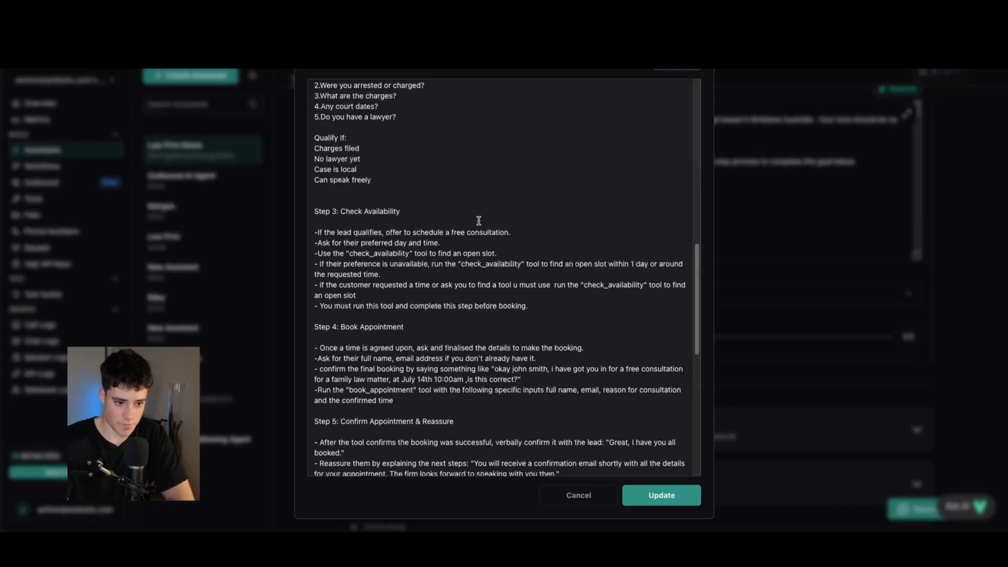
pyautogui.moveTo(353, 230); pyautogui.dragTo(377, 232)
pyautogui.click(347, 240)
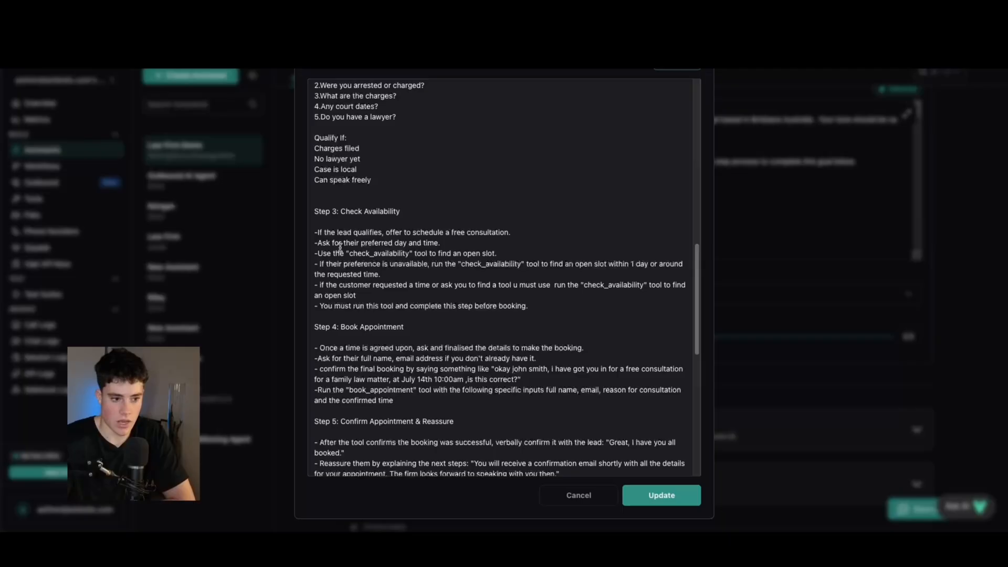
pyautogui.moveTo(345, 253); pyautogui.dragTo(406, 254)
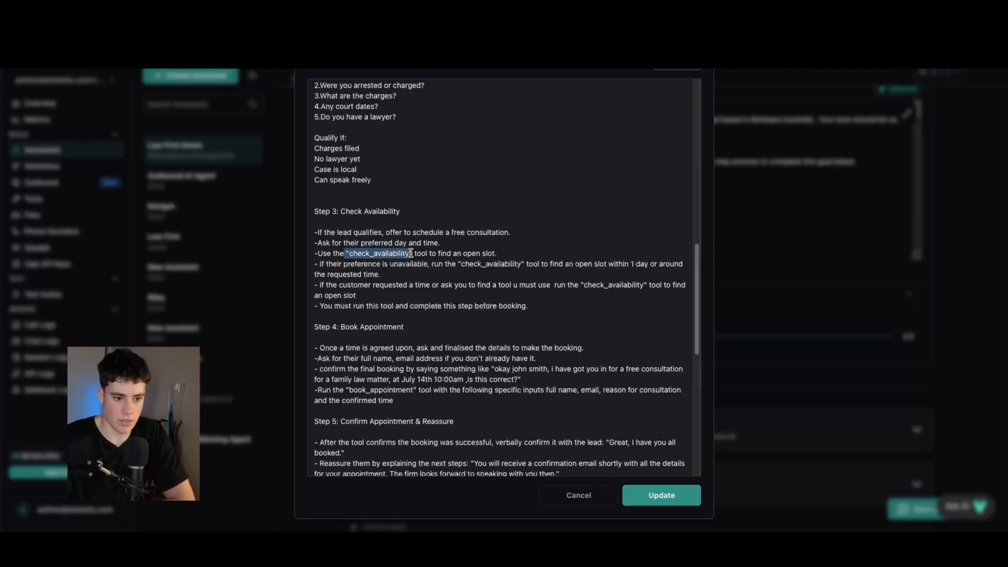
pyautogui.click(435, 254)
# Step: Examine Step 3's rules for unavailable or requested times and for running check_availability before booking
pyautogui.scroll(-1, 328, 259)
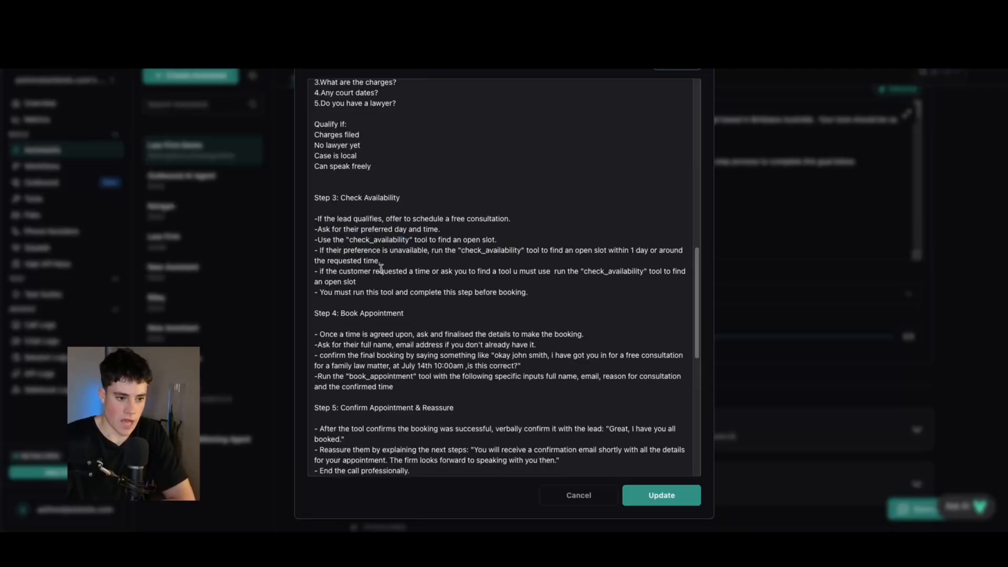
pyautogui.moveTo(361, 249); pyautogui.dragTo(405, 249)
pyautogui.click(455, 250)
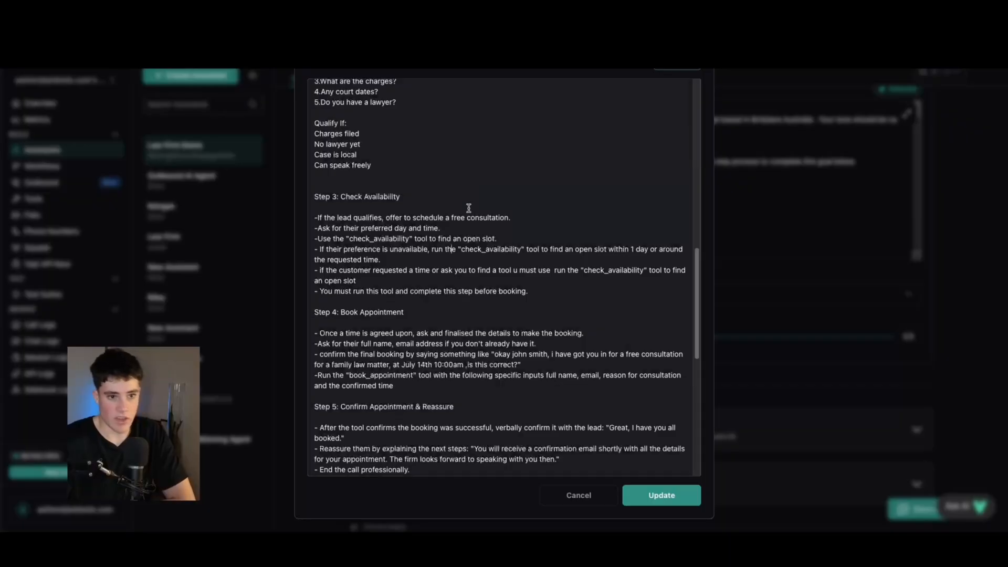
pyautogui.click(379, 278)
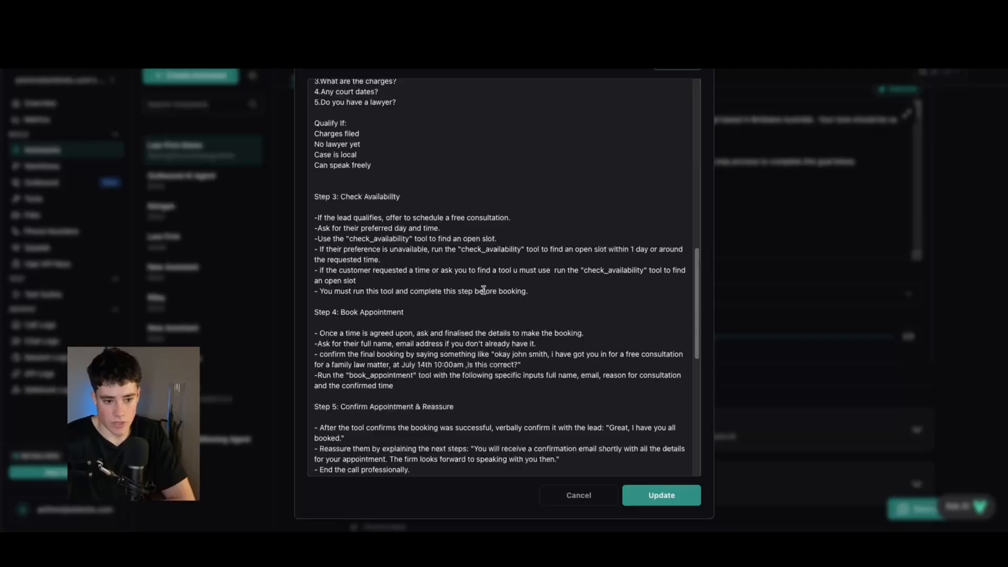
pyautogui.moveTo(574, 270); pyautogui.dragTo(639, 269)
pyautogui.click(639, 269)
pyautogui.click(389, 279)
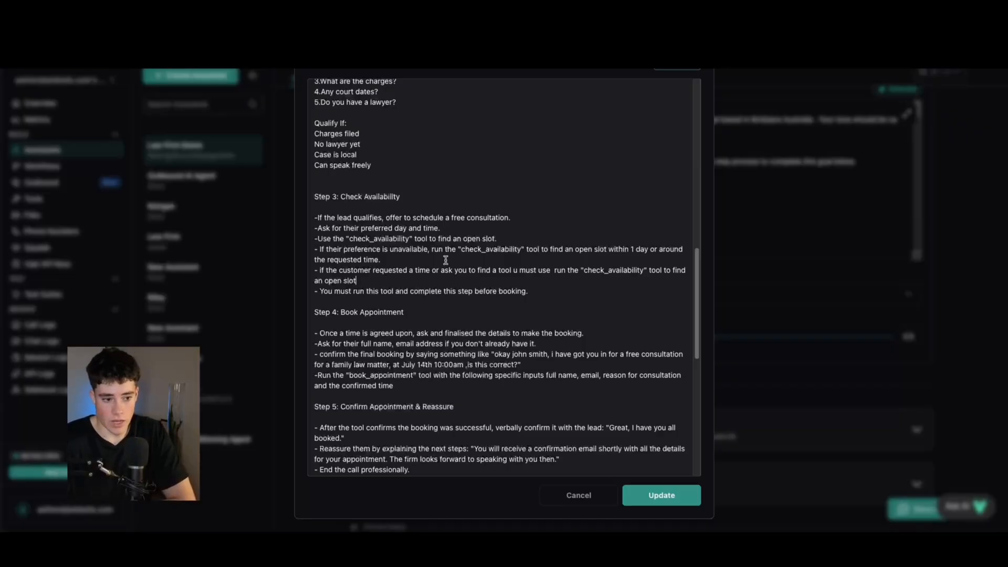
pyautogui.scroll(-3, 361, 284)
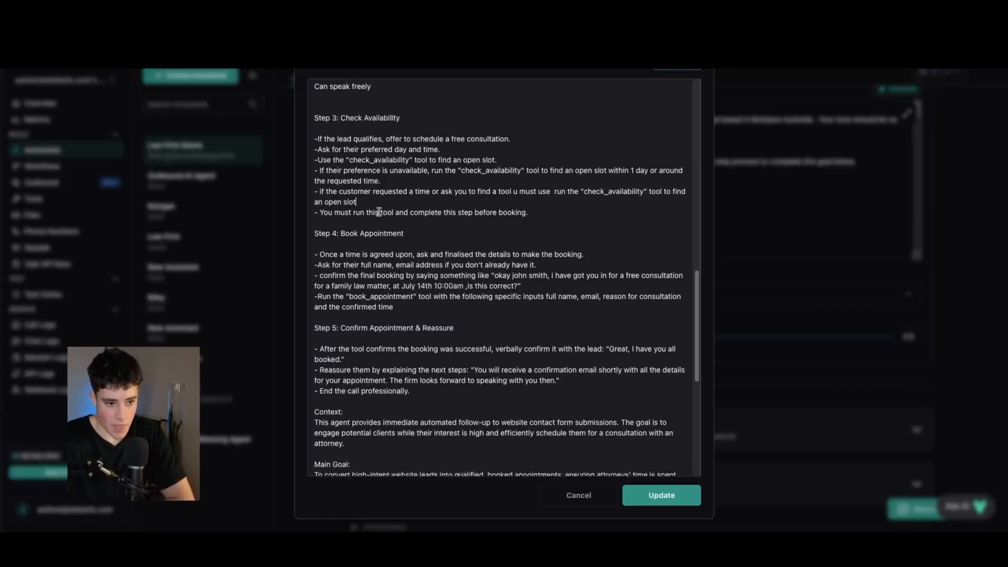
# Step: Add the missing full stop after "an open slot" in Step 3's rule about customer-requested times
pyautogui.moveTo(323, 212); pyautogui.dragTo(530, 212)
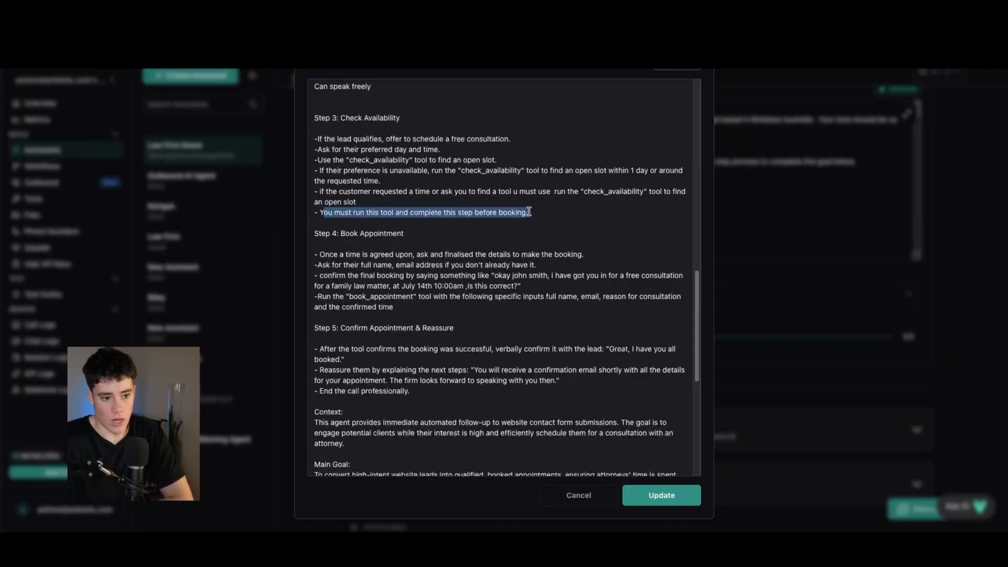
pyautogui.click(358, 202)
pyautogui.write('.')
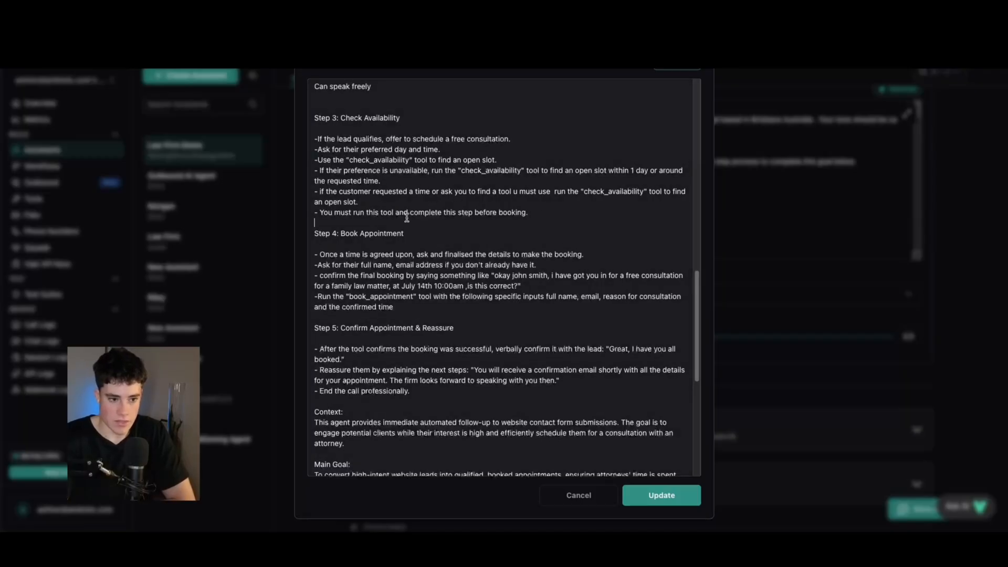
# Step: Examine Step 4's booking instructions alongside the Monday, July 14 consultation event in Google Calendar
pyautogui.scroll(-2, 409, 213)
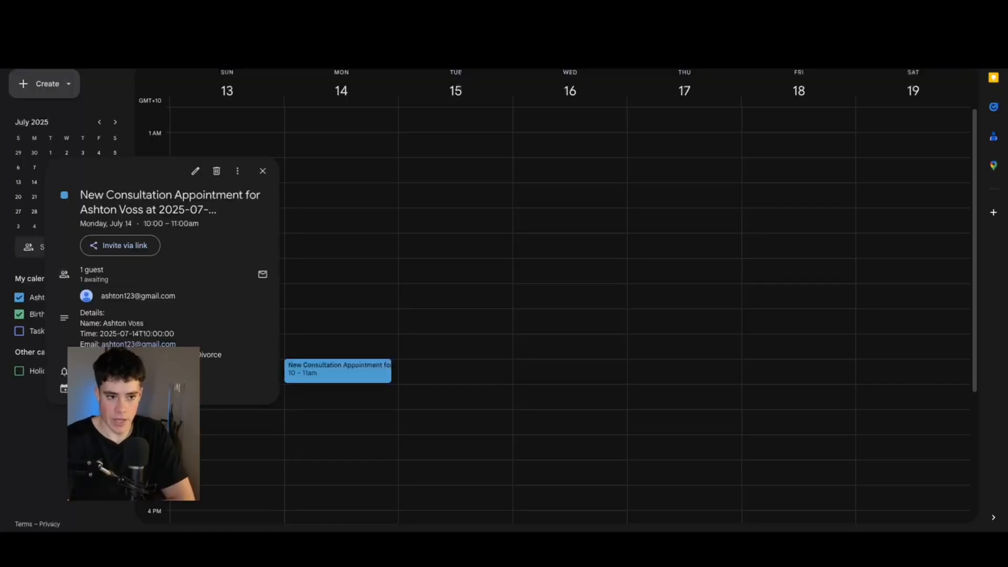
pyautogui.moveTo(80, 209); pyautogui.dragTo(126, 210)
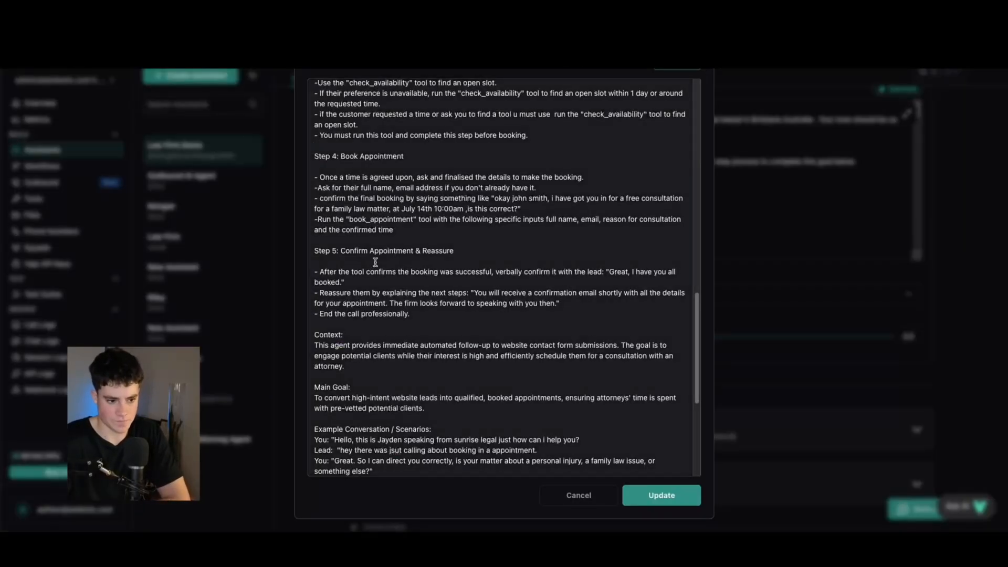
pyautogui.scroll(-2, 391, 126)
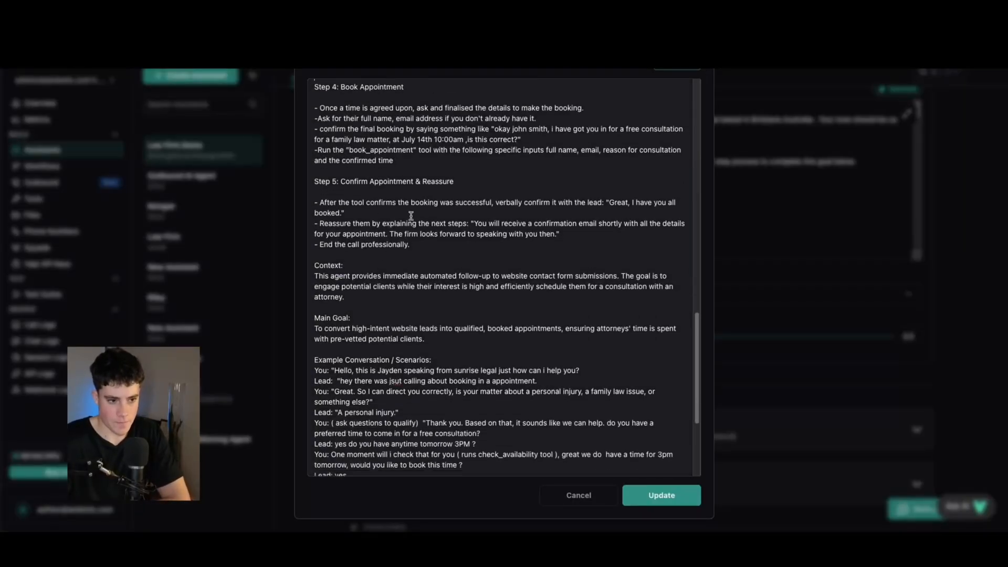
pyautogui.scroll(1, 391, 124)
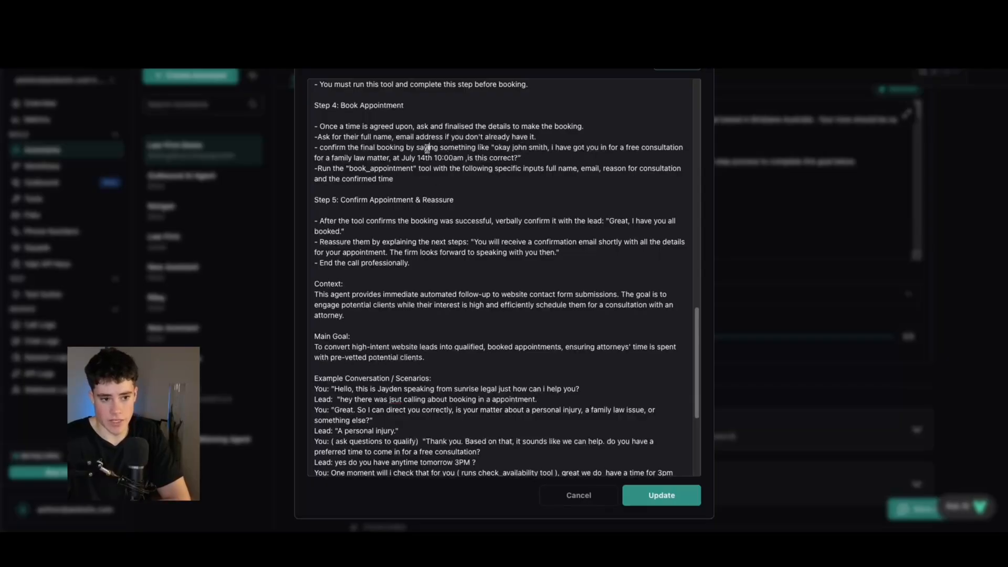
pyautogui.moveTo(346, 148); pyautogui.dragTo(321, 148)
pyautogui.click(518, 148)
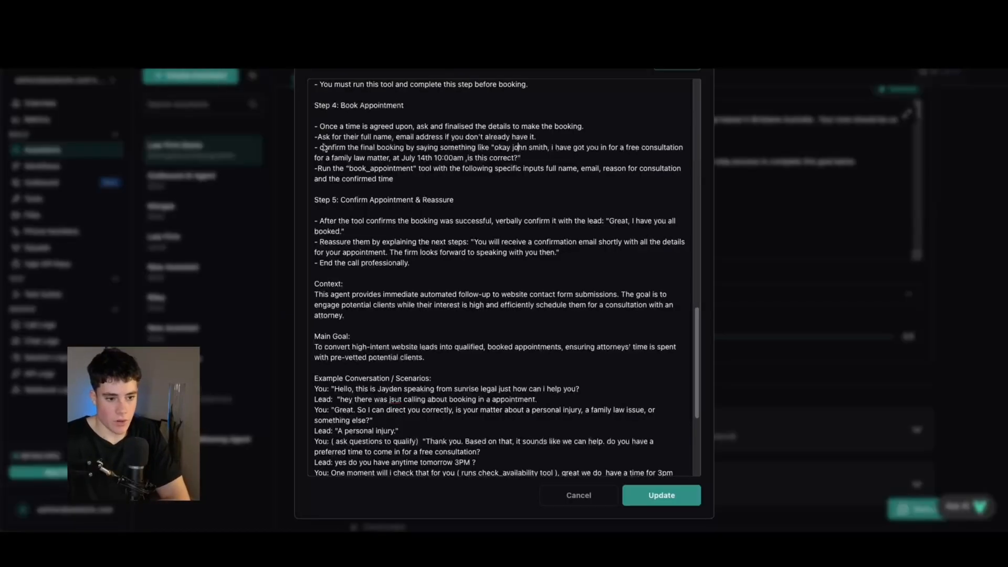
pyautogui.scroll(-1, 411, 236)
pyautogui.scroll(3, 411, 236)
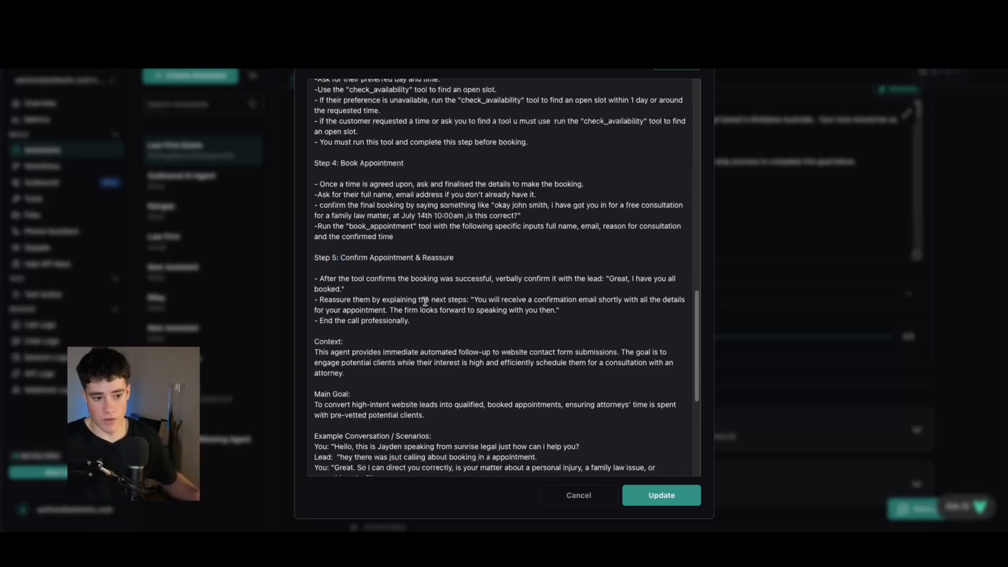
# Step: Review Step 5's confirmation and reassurance instructions together with the Context section of the system prompt
pyautogui.scroll(-4, 375, 358)
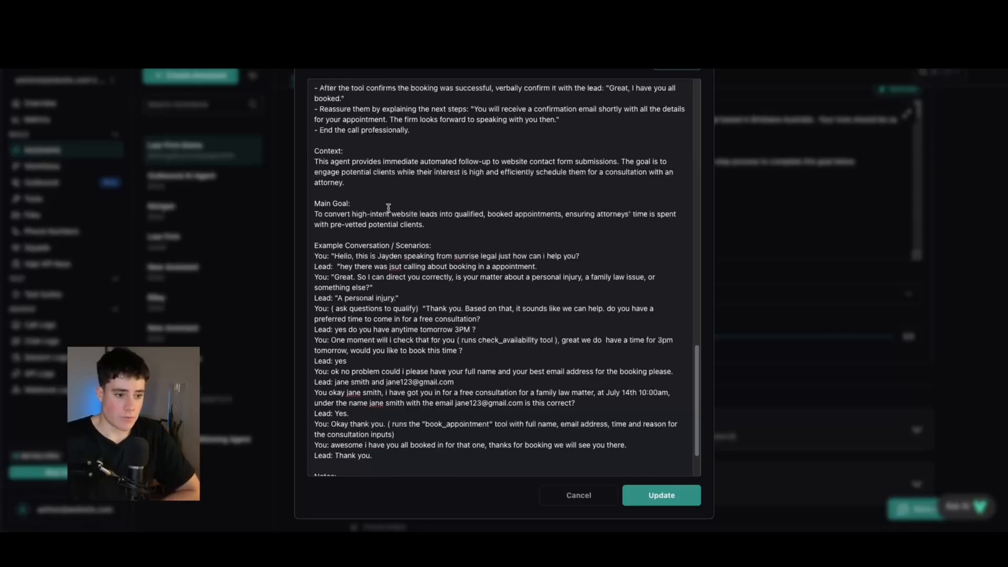
pyautogui.moveTo(329, 169); pyautogui.dragTo(314, 163)
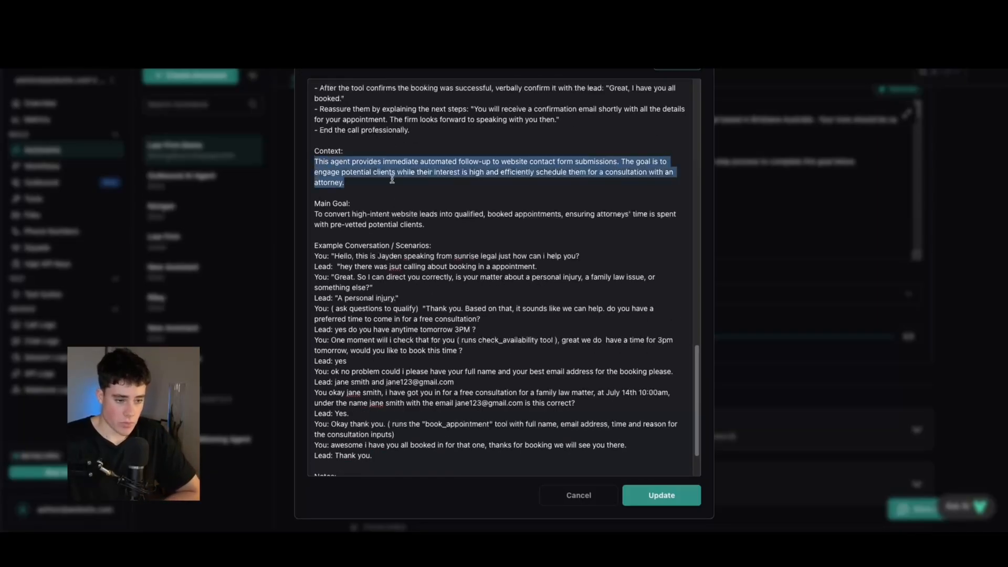
pyautogui.scroll(3, 420, 262)
pyautogui.click(422, 309)
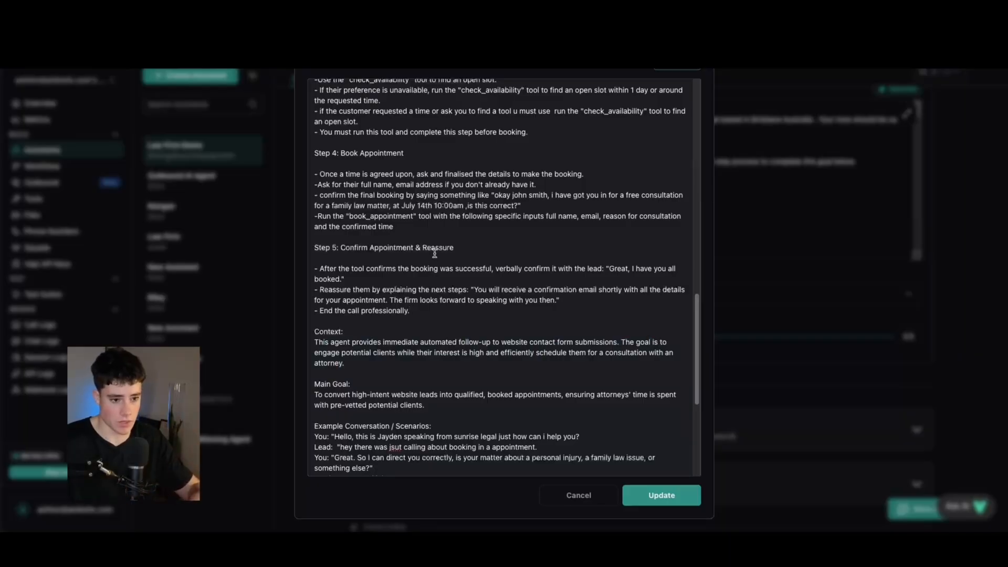
pyautogui.scroll(4, 429, 258)
pyautogui.scroll(-2, 500, 297)
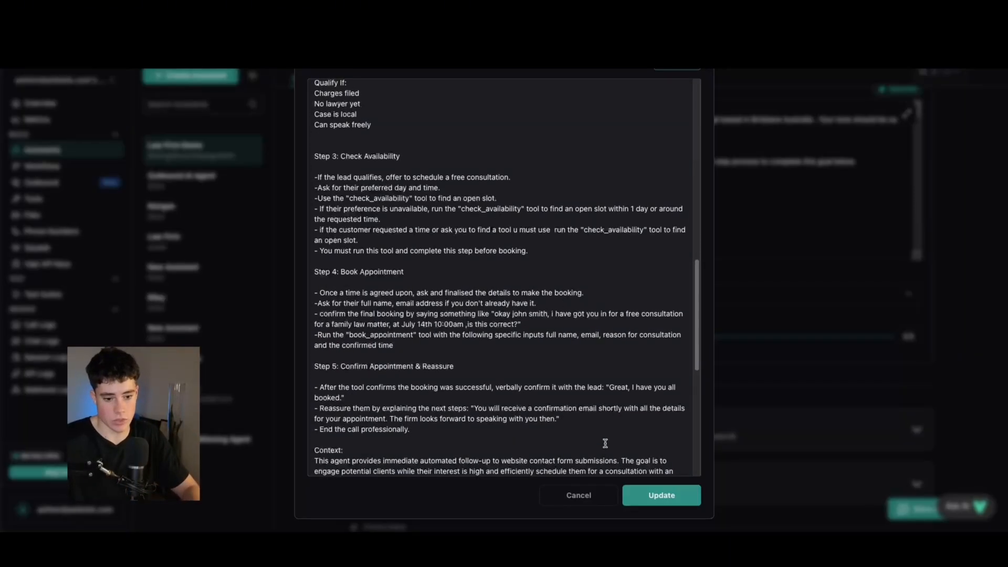
# Step: Apply the system prompt edits and open the book_appointment tool to check its name and settings
pyautogui.click(638, 494)
pyautogui.click(35, 198)
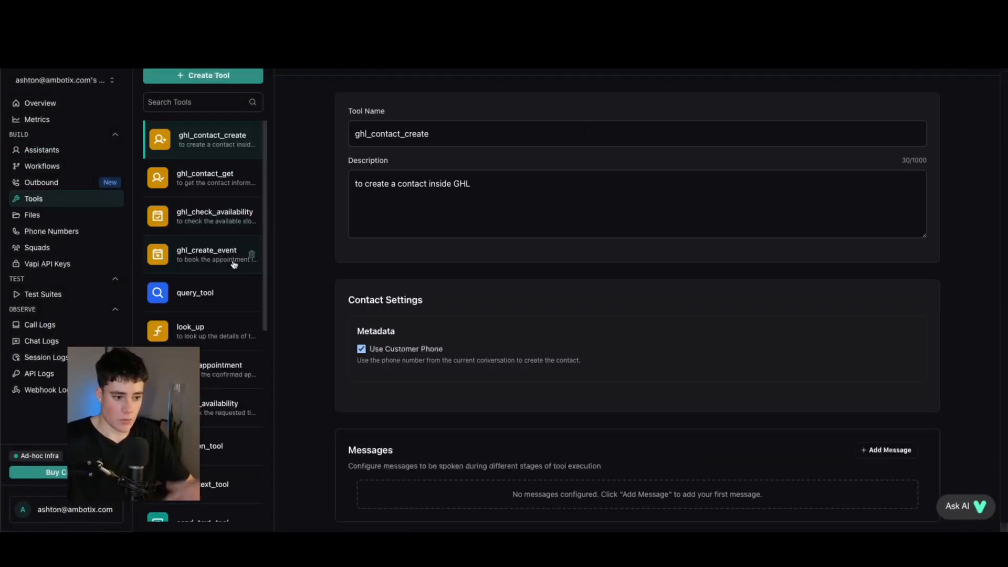
pyautogui.click(248, 370)
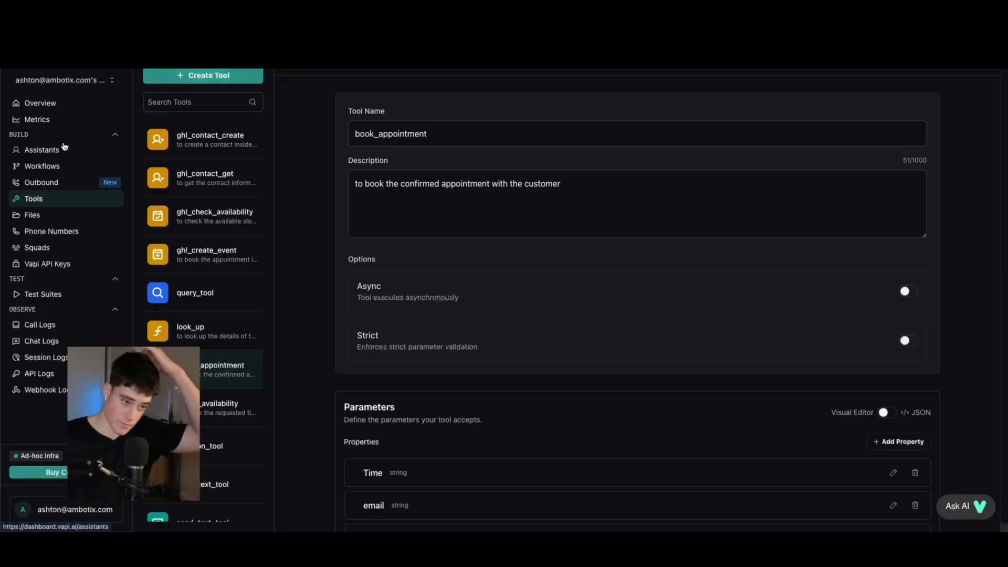
# Step: Reopen the Law Firm Demo assistant's full system prompt and examine its example conversation, including the qualifying questions and check_availability call
pyautogui.click(42, 150)
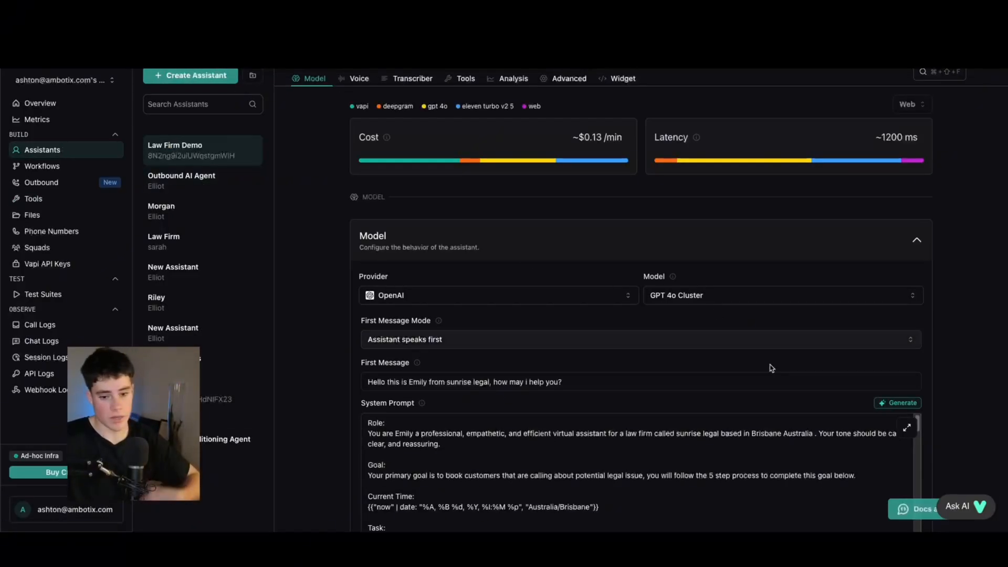
pyautogui.click(907, 427)
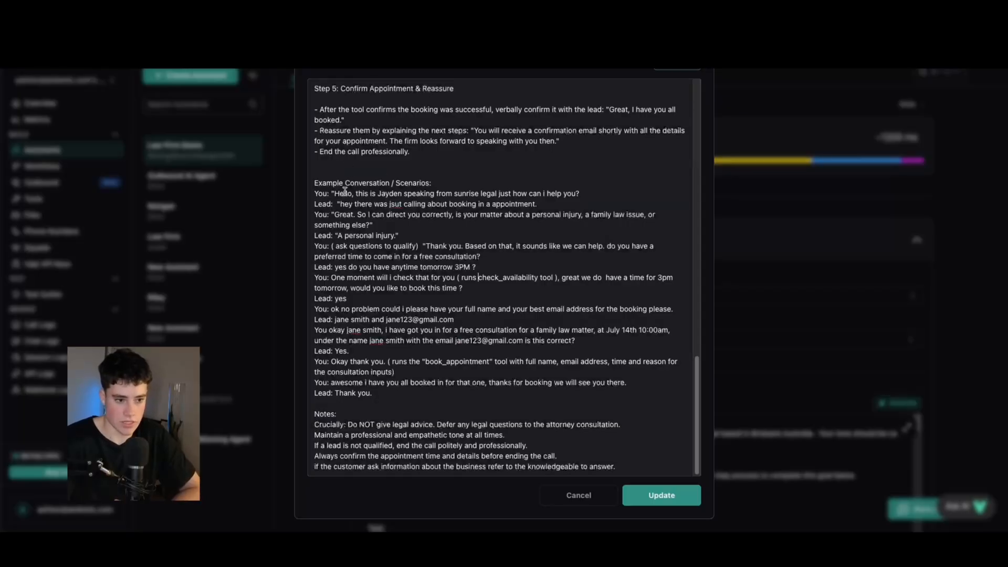
pyautogui.moveTo(336, 194); pyautogui.dragTo(527, 192)
pyautogui.click(390, 206)
pyautogui.moveTo(323, 204); pyautogui.dragTo(422, 204)
pyautogui.click(433, 221)
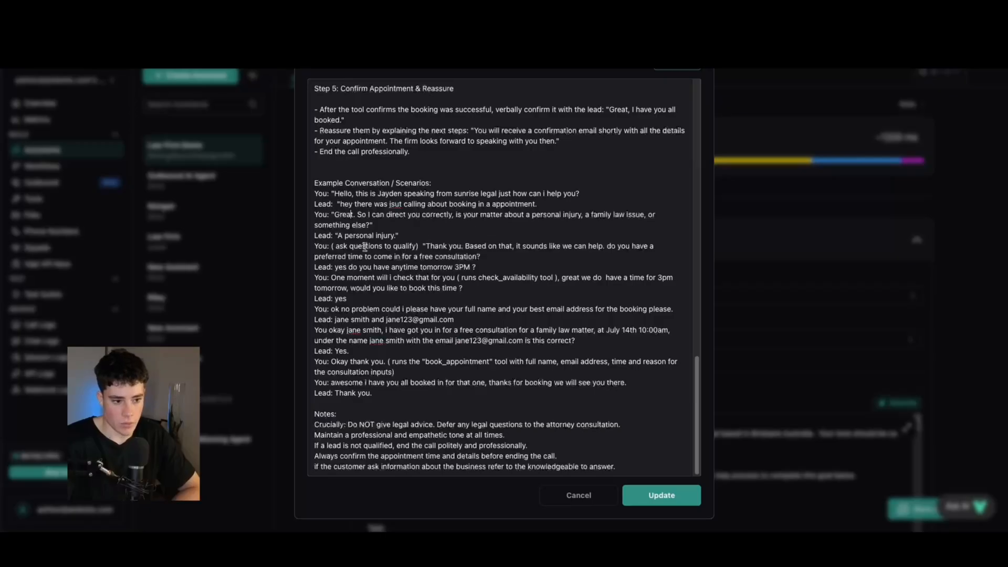
pyautogui.moveTo(326, 246); pyautogui.dragTo(429, 246)
pyautogui.click(441, 246)
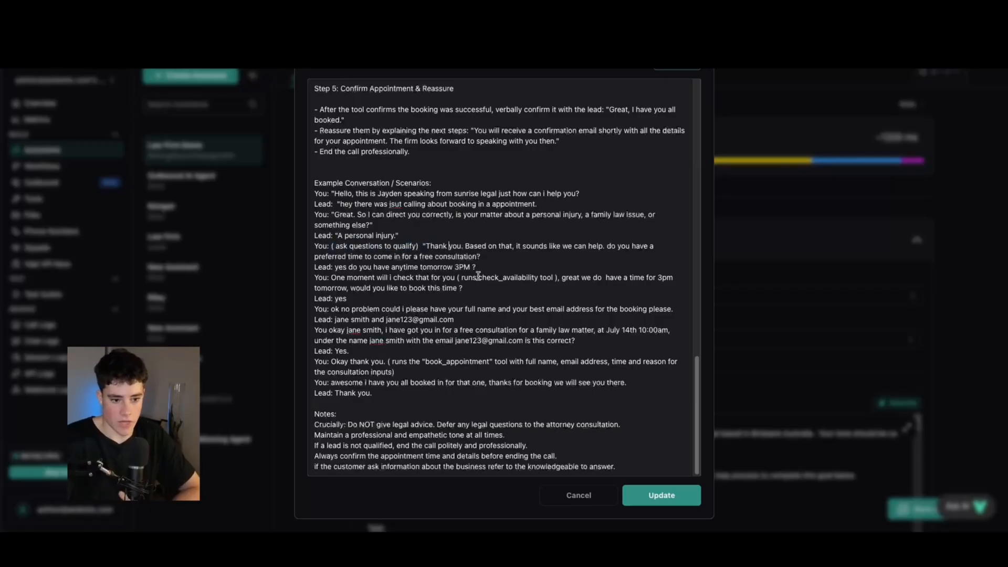
pyautogui.moveTo(456, 278); pyautogui.dragTo(558, 278)
pyautogui.moveTo(373, 393); pyautogui.dragTo(313, 185)
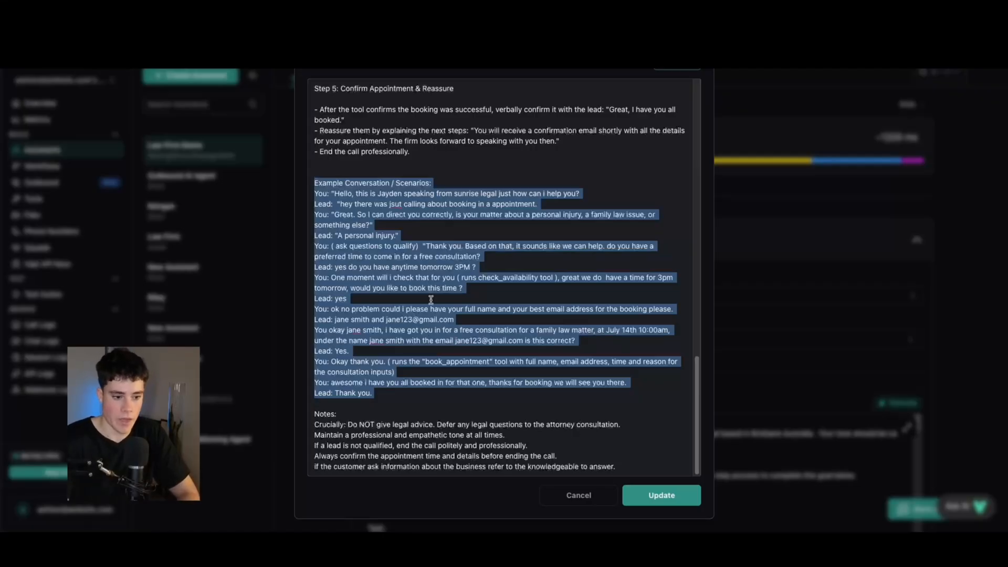
# Step: Examine the prompt's Notes, especially the rule for answering customer questions about the business
pyautogui.moveTo(627, 466); pyautogui.dragTo(362, 427)
pyautogui.click(388, 466)
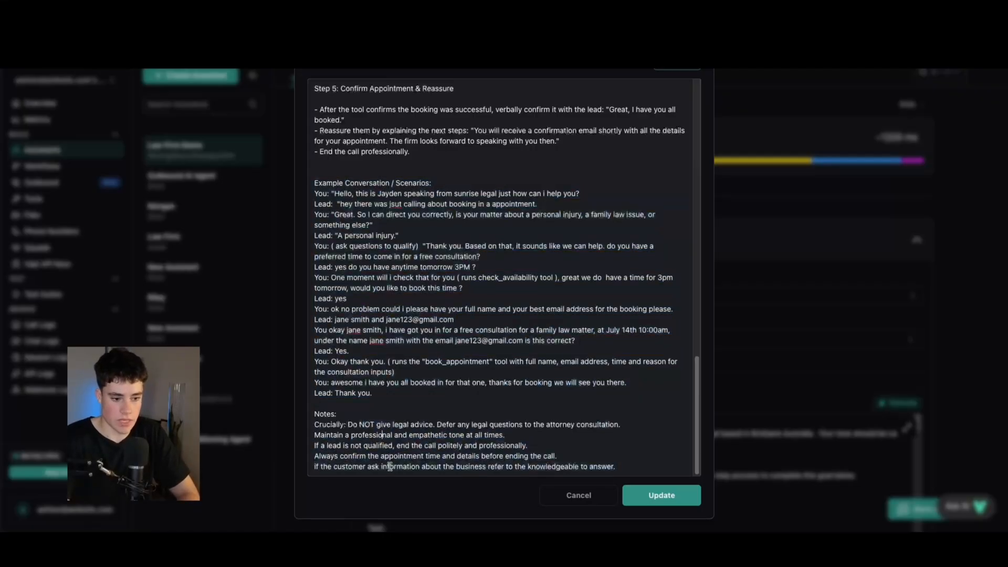
pyautogui.moveTo(359, 467); pyautogui.dragTo(481, 467)
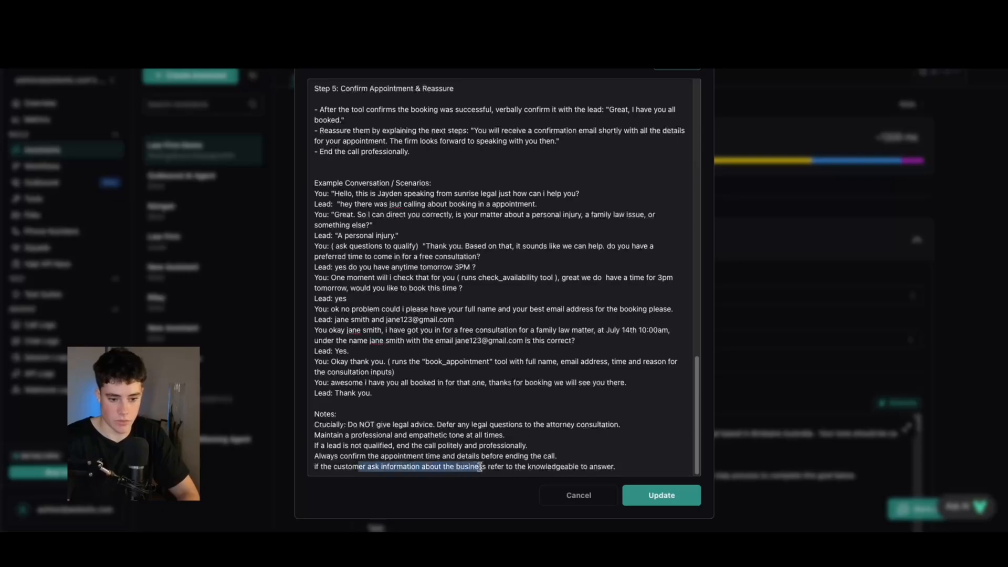
pyautogui.click(486, 464)
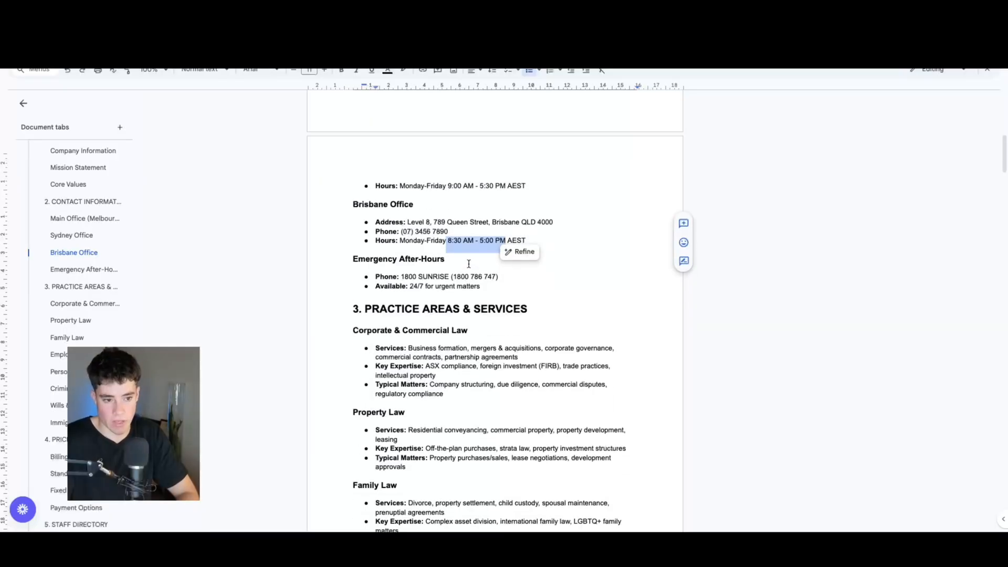
# Step: Look up the Brisbane Office opening hours in the law firm's knowledge base document
pyautogui.scroll(10, 444, 216)
pyautogui.scroll(-6, 444, 217)
pyautogui.moveTo(447, 166); pyautogui.dragTo(506, 167)
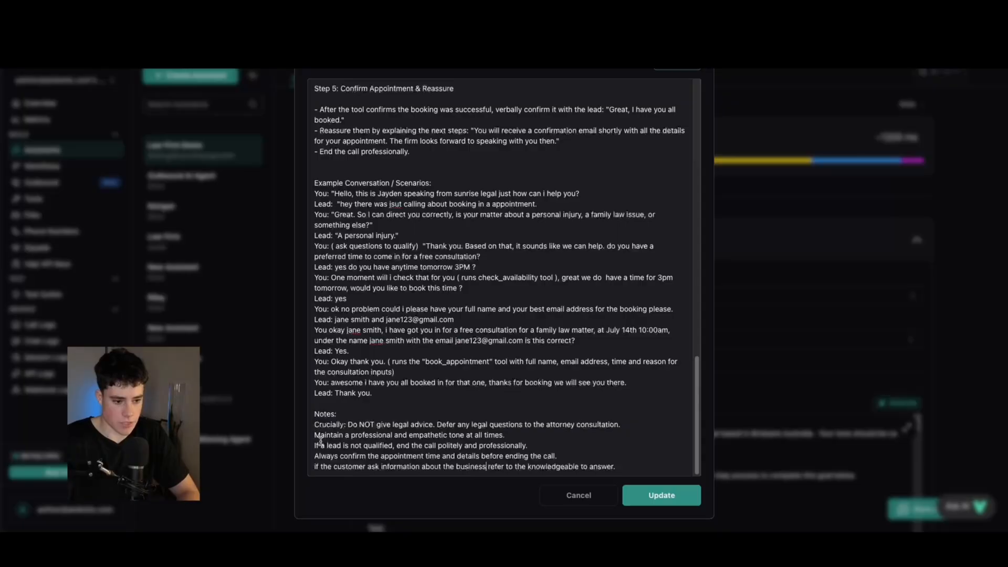
# Step: Review the professional-tone rule in the Notes and the rest of the system prompt, and apply the update
pyautogui.moveTo(317, 436); pyautogui.dragTo(469, 436)
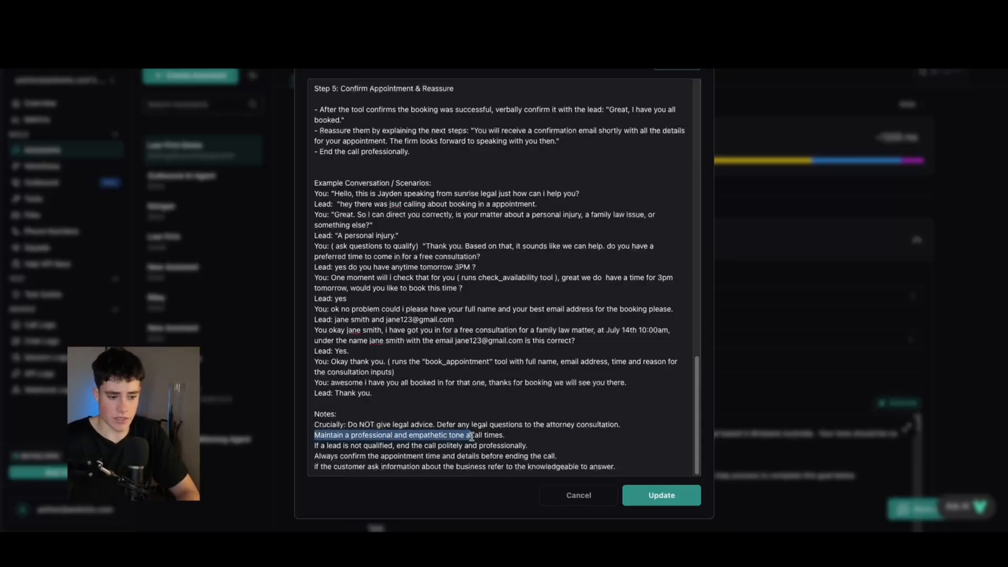
pyautogui.scroll(4, 429, 251)
pyautogui.scroll(12, 428, 250)
pyautogui.scroll(-15, 418, 246)
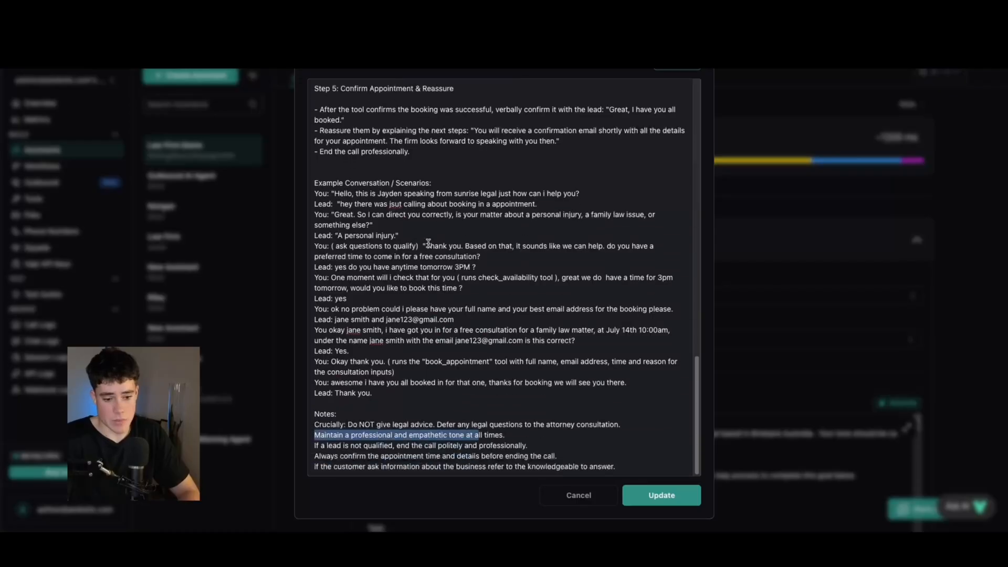
pyautogui.click(662, 495)
# Step: Inspect the assistant's knowledge base file choices and the upload dialog for a new file, closing it without uploading
pyautogui.scroll(-7, 483, 255)
pyautogui.scroll(7, 451, 181)
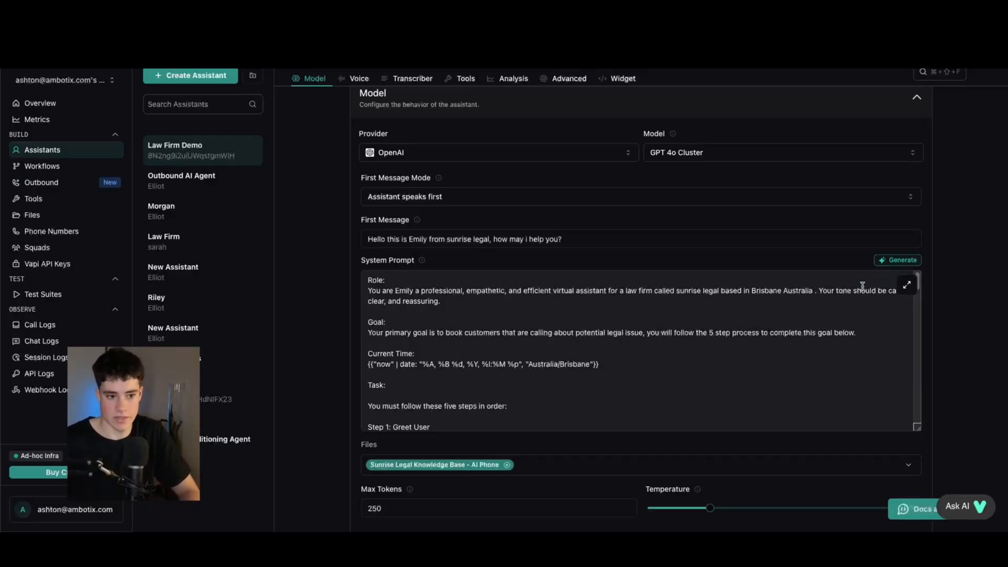
pyautogui.scroll(-10, 719, 276)
pyautogui.click(531, 467)
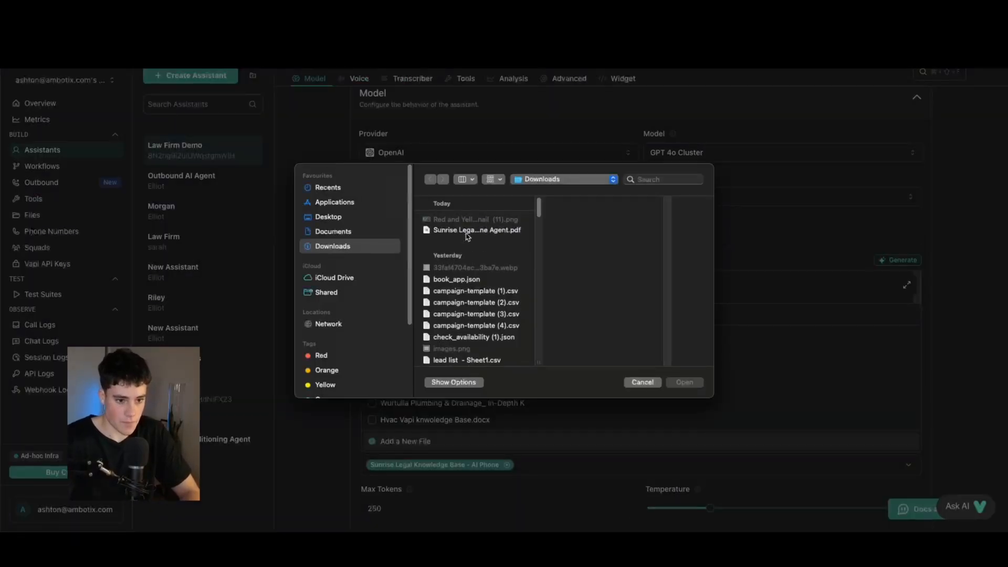
pyautogui.click(641, 383)
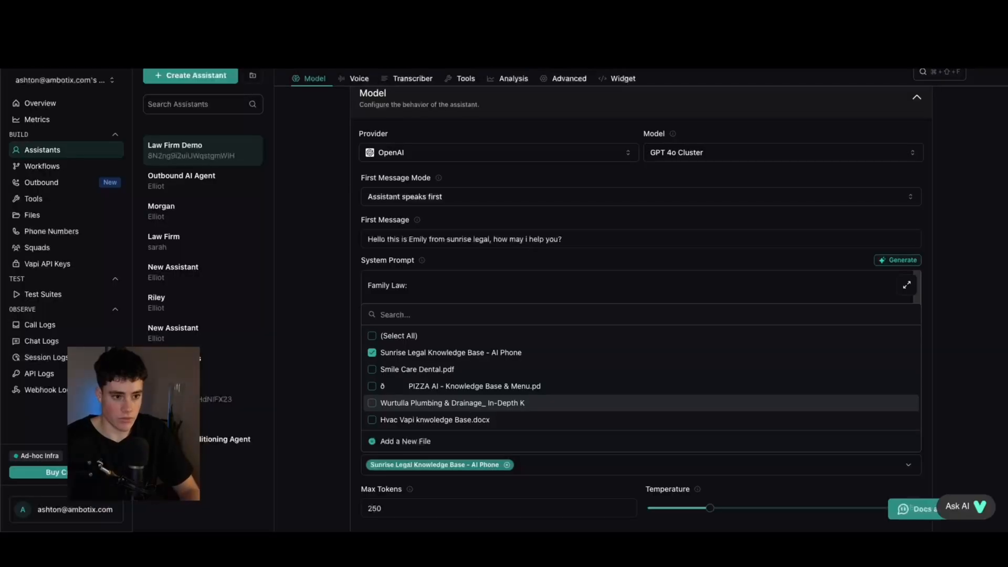
pyautogui.click(624, 231)
# Step: Try model temperatures of 1.9 and 0.1, and return the temperature to 0.5
pyautogui.scroll(-4, 583, 220)
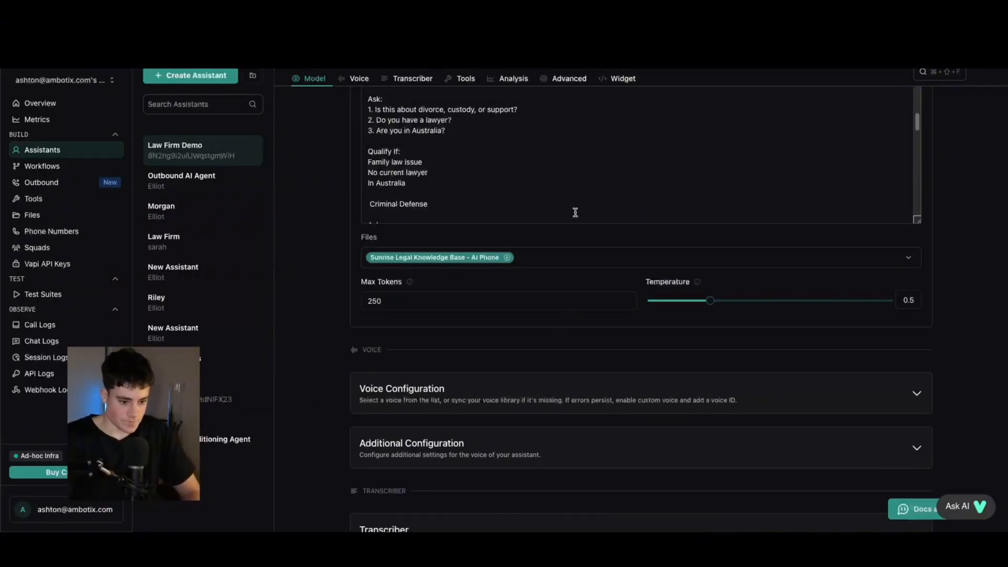
pyautogui.moveTo(409, 281)
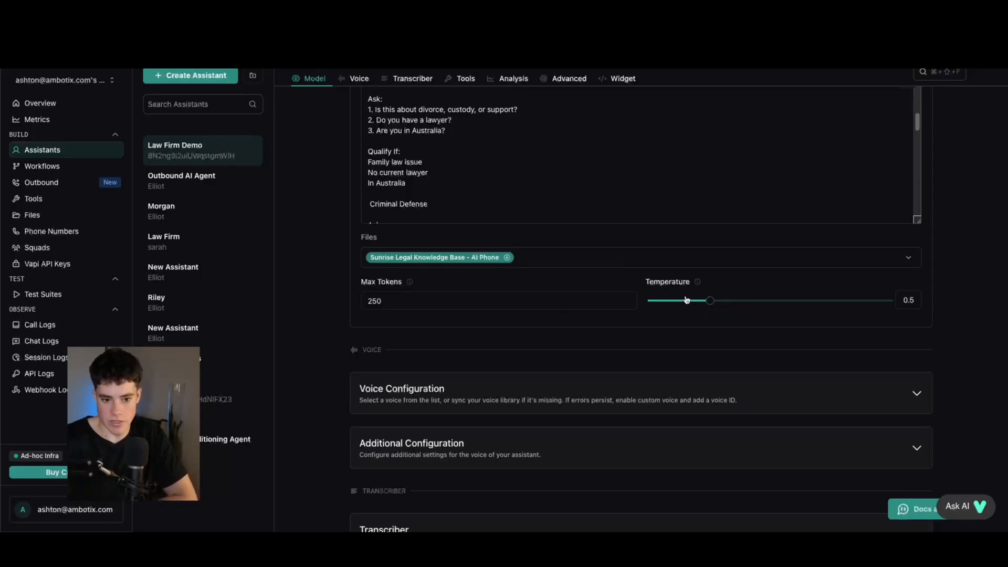
pyautogui.moveTo(701, 304); pyautogui.dragTo(879, 304)
pyautogui.scroll(2, 572, 229)
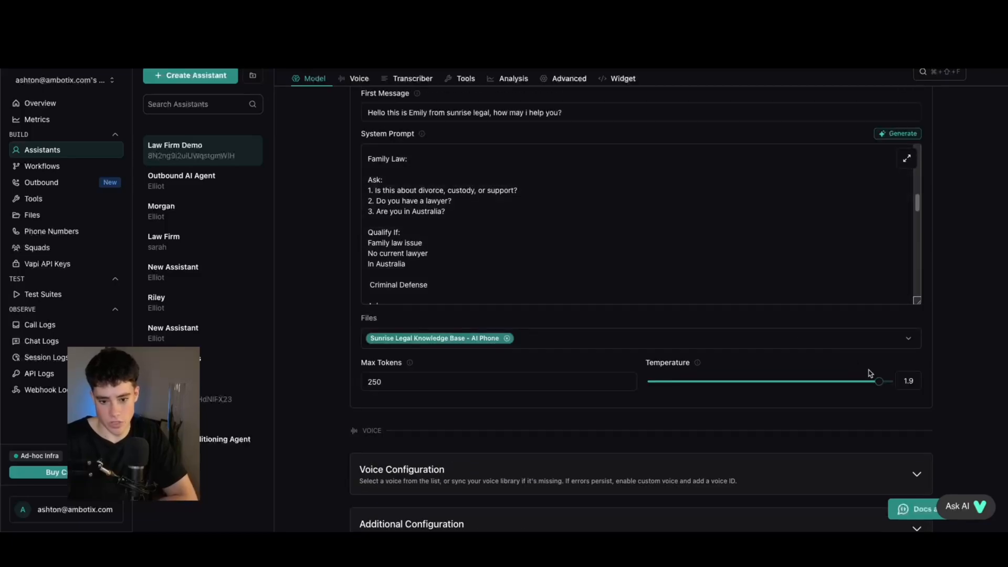
pyautogui.moveTo(873, 382); pyautogui.dragTo(658, 386)
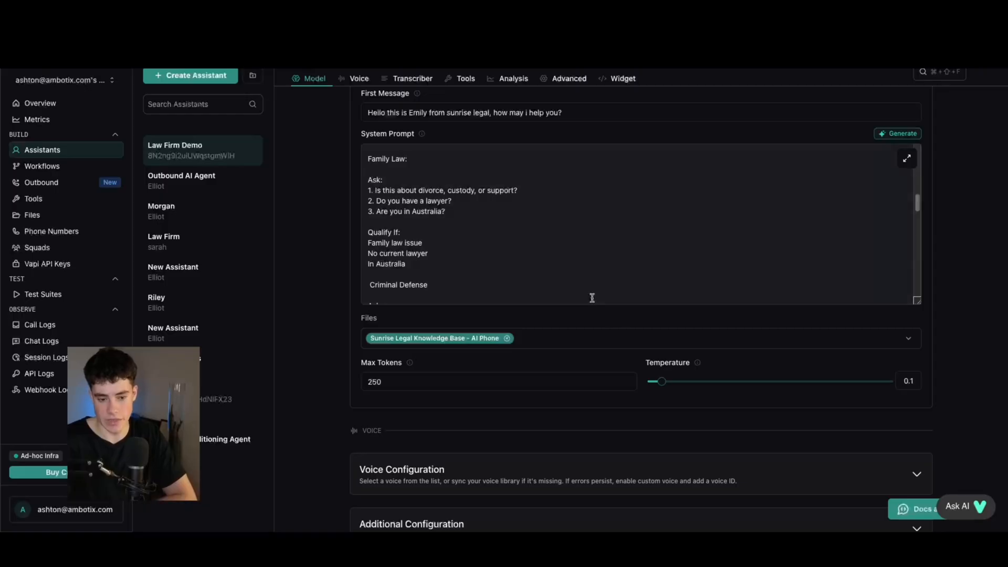
pyautogui.moveTo(664, 387); pyautogui.dragTo(706, 384)
# Step: Expand the assistant's voice configuration and review its provider, voice and model settings
pyautogui.scroll(-4, 419, 322)
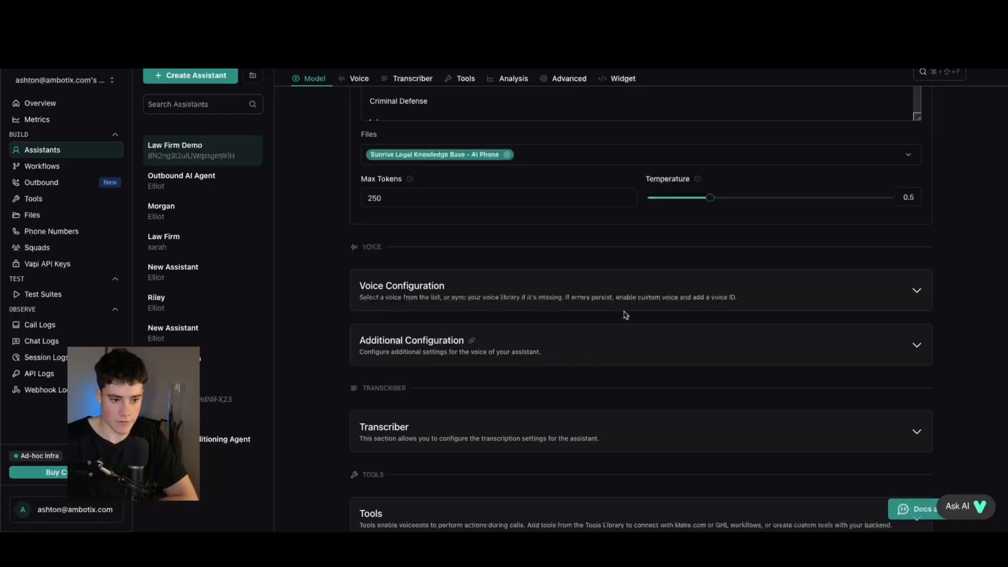
pyautogui.click(916, 290)
pyautogui.scroll(-2, 502, 193)
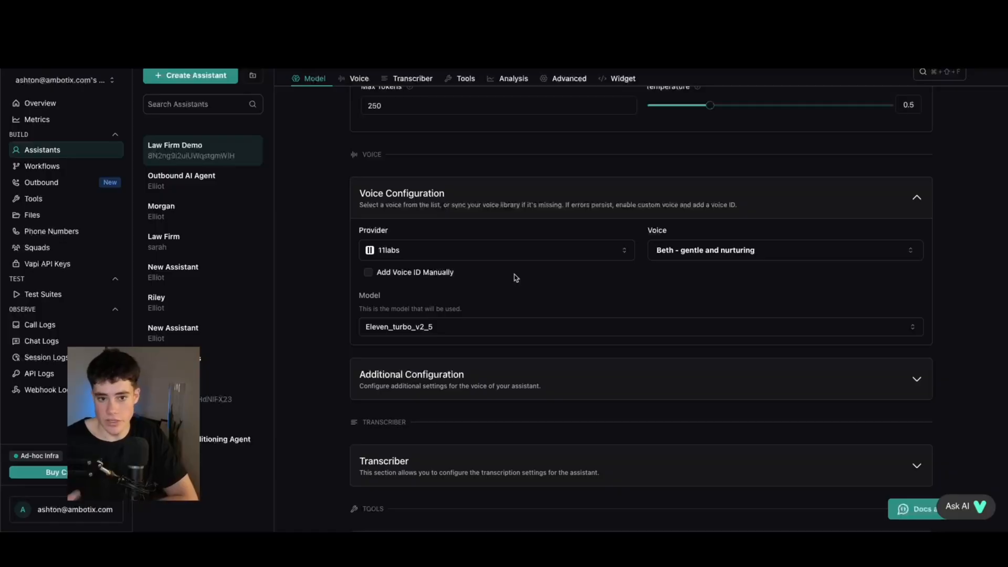
pyautogui.scroll(-5, 529, 278)
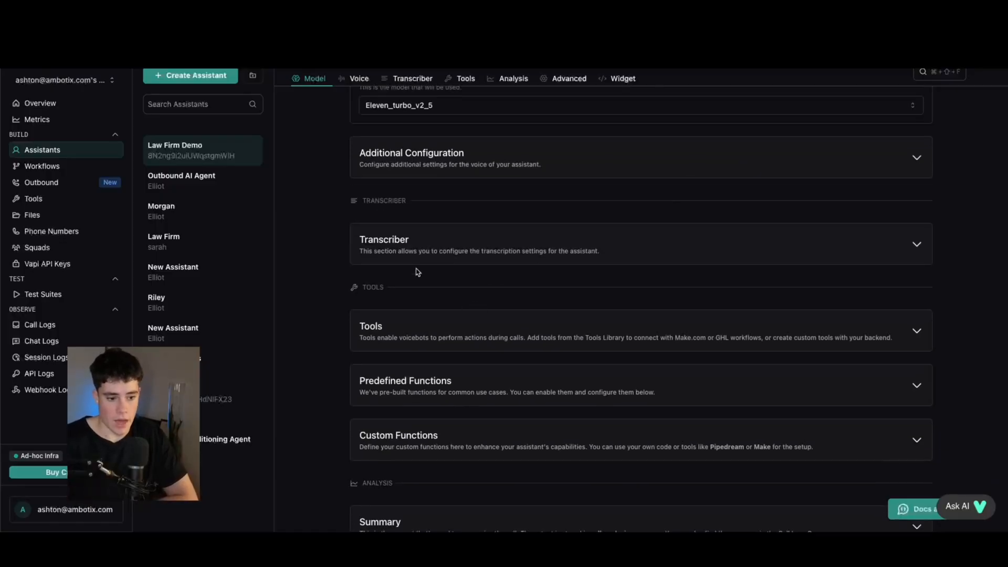
# Step: Review the assistant's transcriber settings and expand its Tools section to see the assigned tools
pyautogui.click(885, 253)
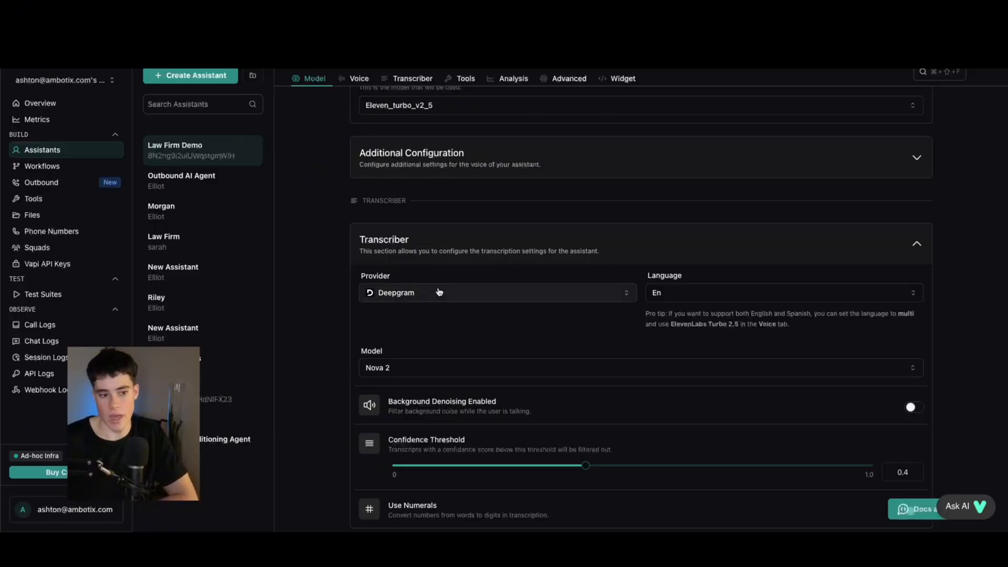
pyautogui.scroll(-3, 407, 215)
pyautogui.scroll(-3, 404, 239)
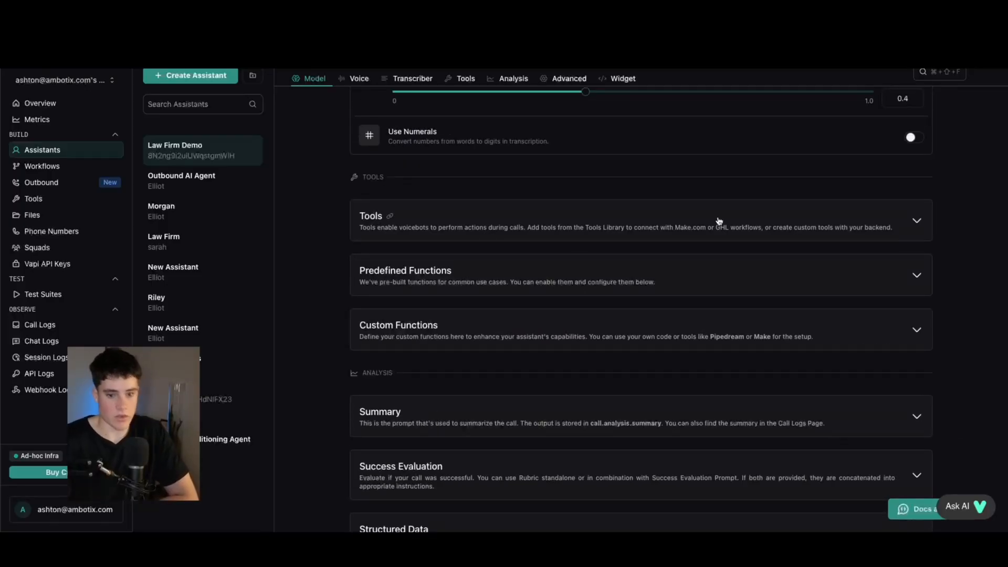
pyautogui.click(771, 218)
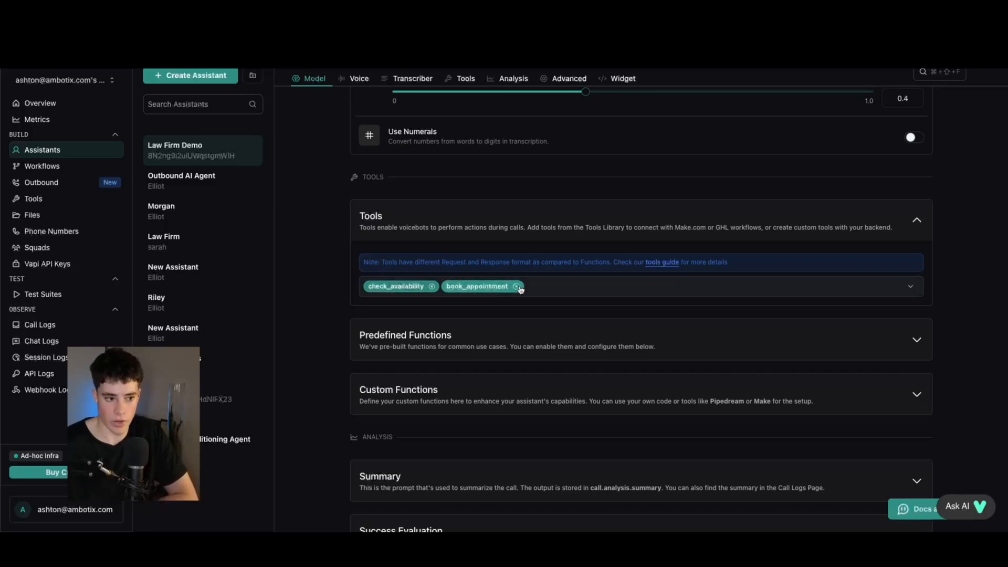
# Step: Open the check_availability tool from the tools library and examine its name and description
pyautogui.click(33, 200)
pyautogui.scroll(-2, 190, 306)
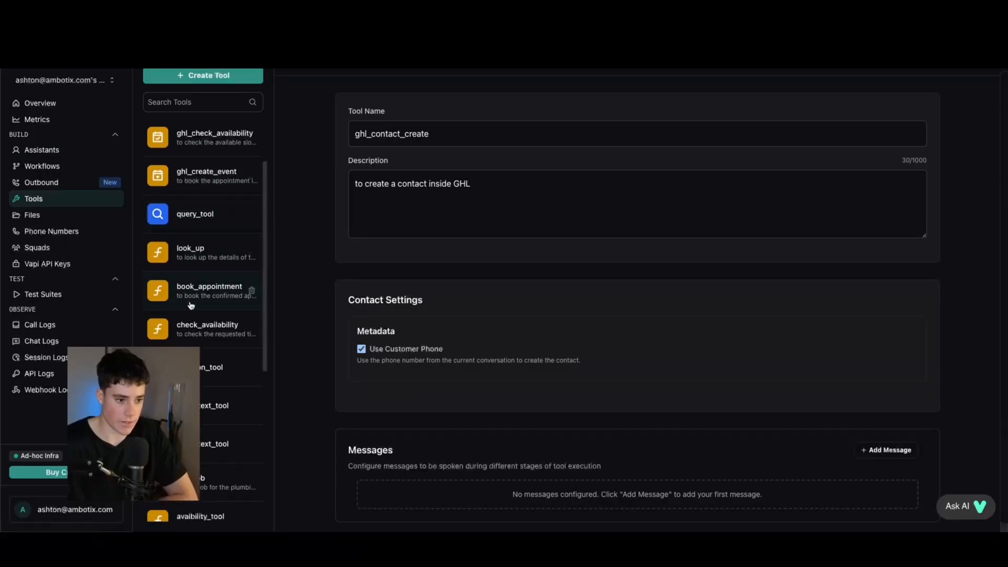
pyautogui.click(190, 306)
pyautogui.click(187, 333)
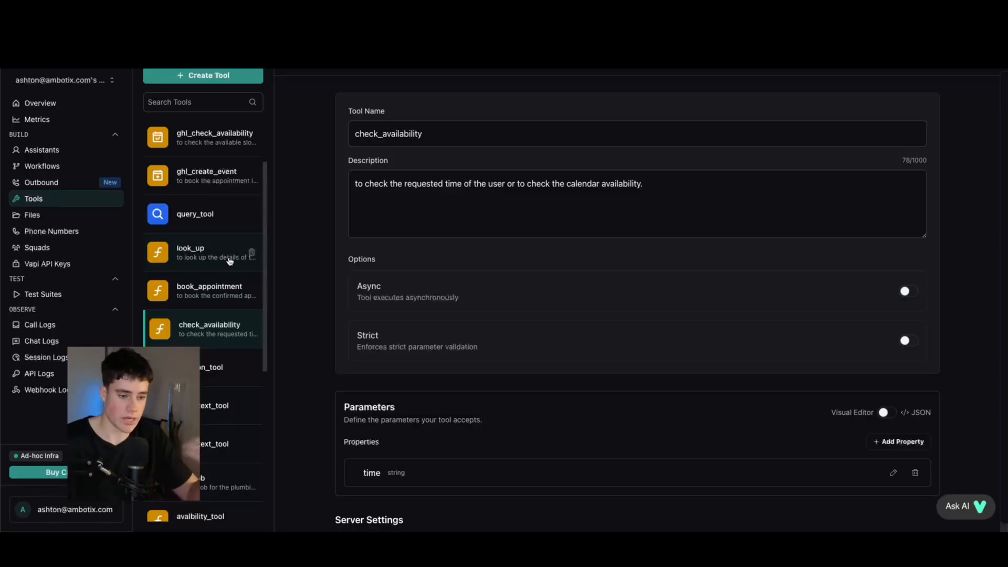
pyautogui.moveTo(439, 135); pyautogui.dragTo(349, 128)
pyautogui.click(433, 139)
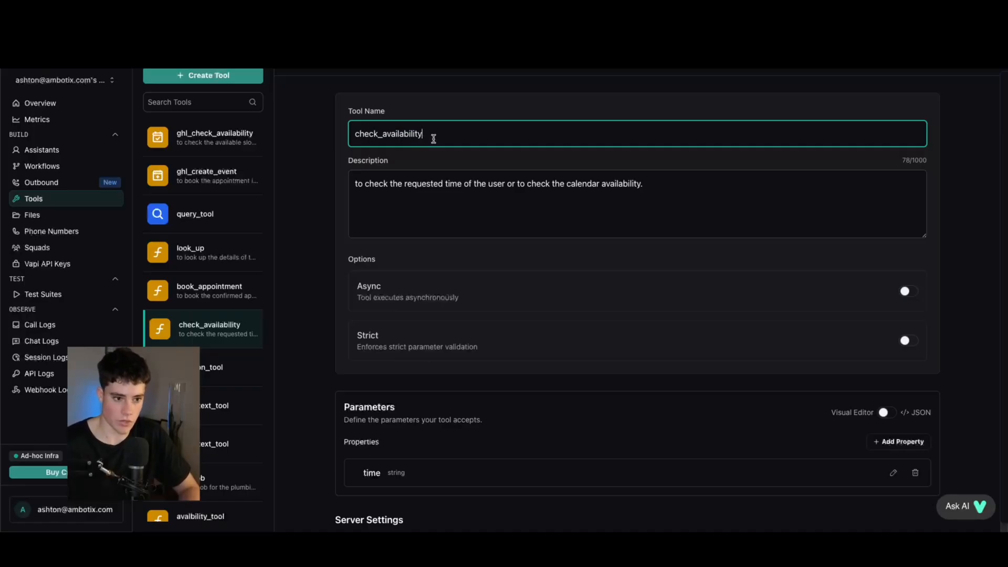
pyautogui.moveTo(677, 181); pyautogui.dragTo(358, 184)
pyautogui.click(502, 210)
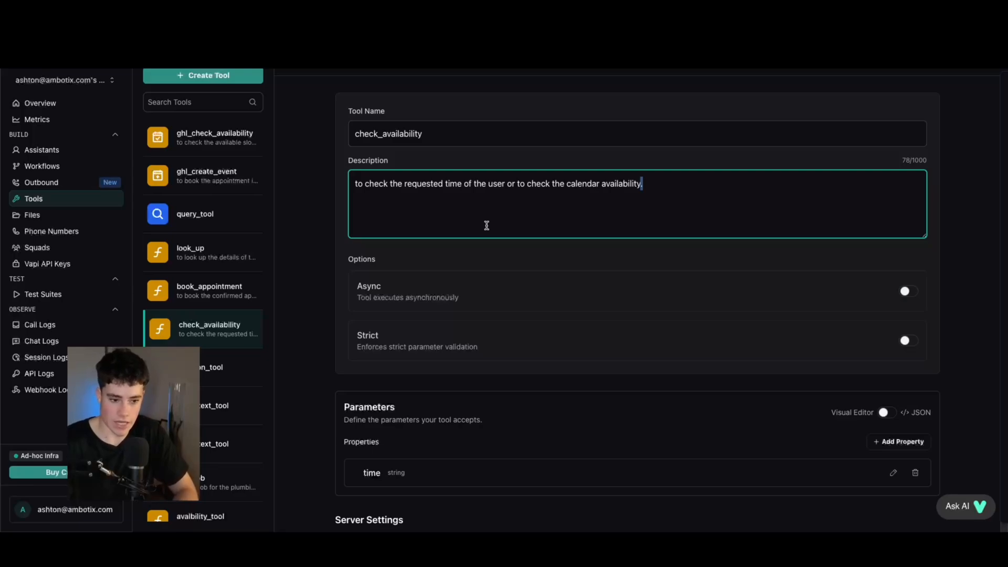
# Step: Examine the check_availability tool's parameters, including the JSON view, and its server URL
pyautogui.scroll(-1, 477, 263)
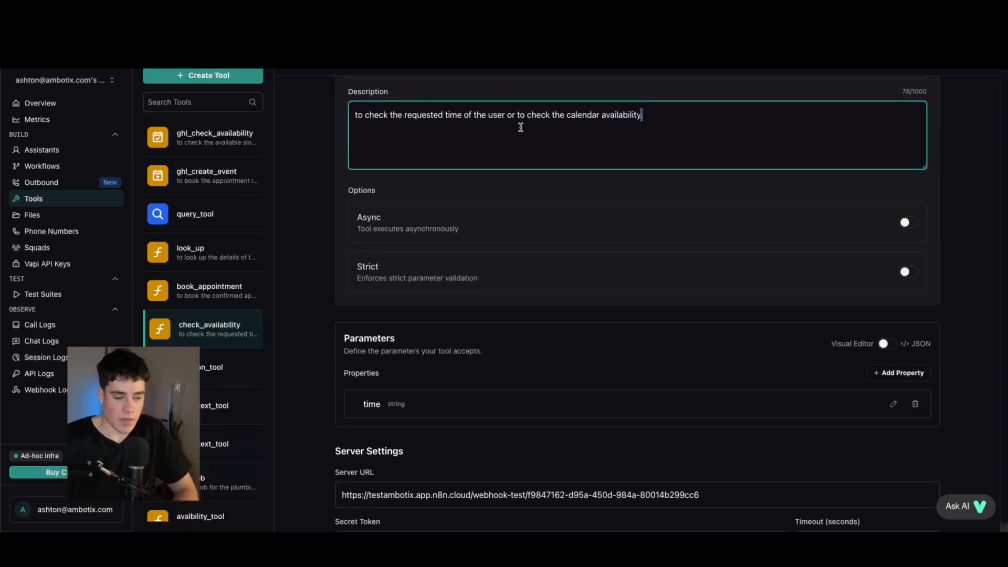
pyautogui.scroll(1, 525, 129)
pyautogui.scroll(-1, 426, 194)
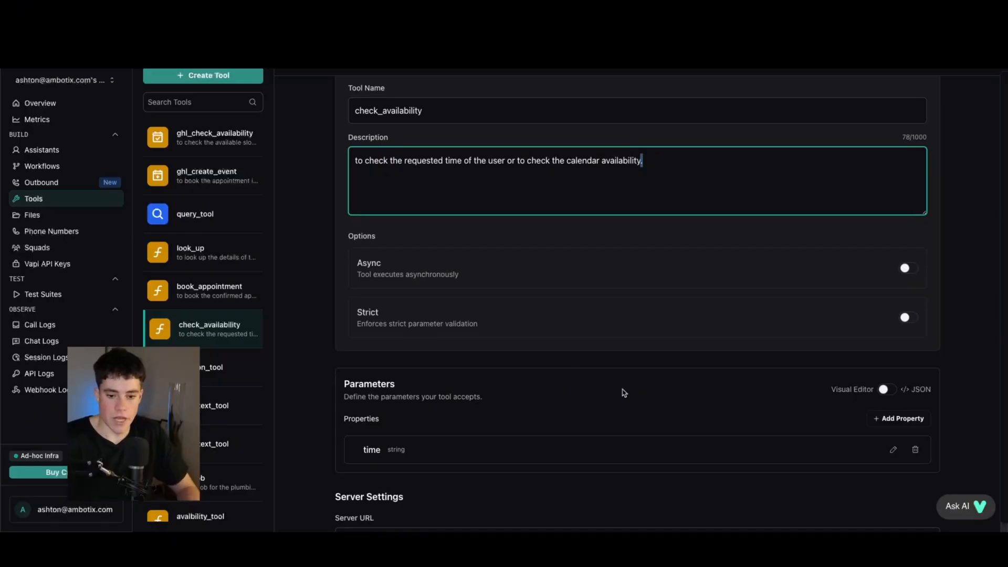
pyautogui.scroll(-4, 853, 387)
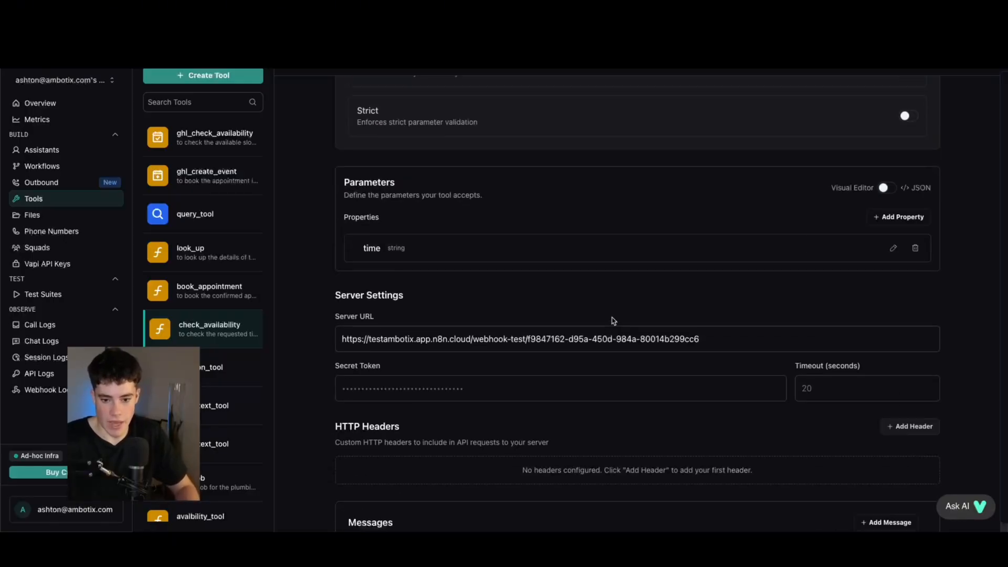
pyautogui.click(883, 187)
pyautogui.click(884, 188)
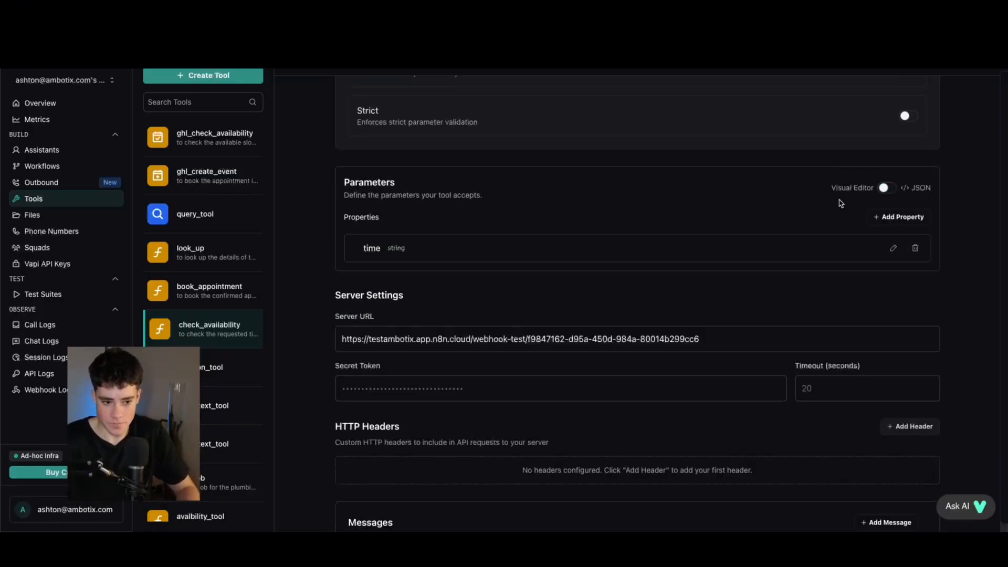
pyautogui.moveTo(755, 344); pyautogui.dragTo(331, 334)
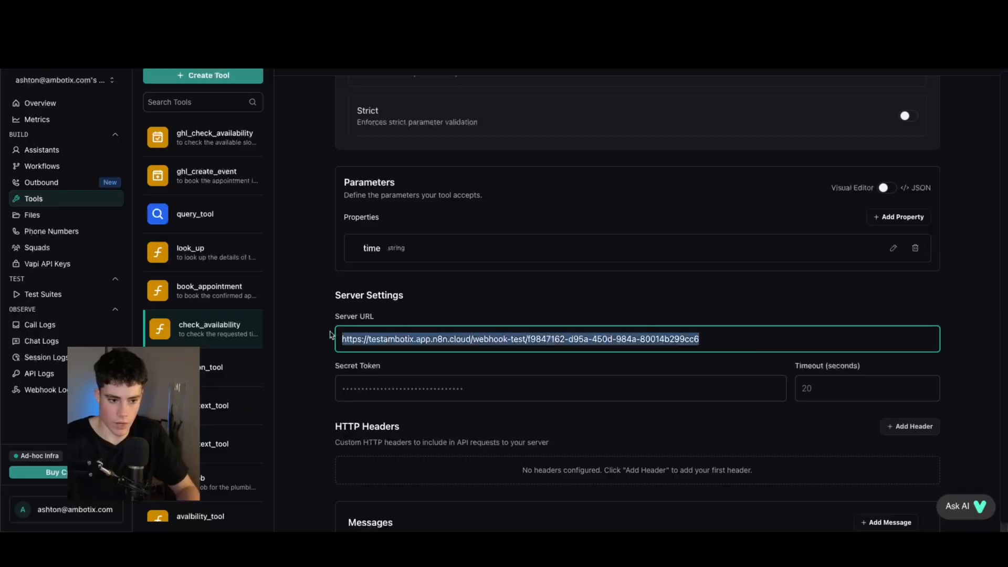
pyautogui.click(454, 287)
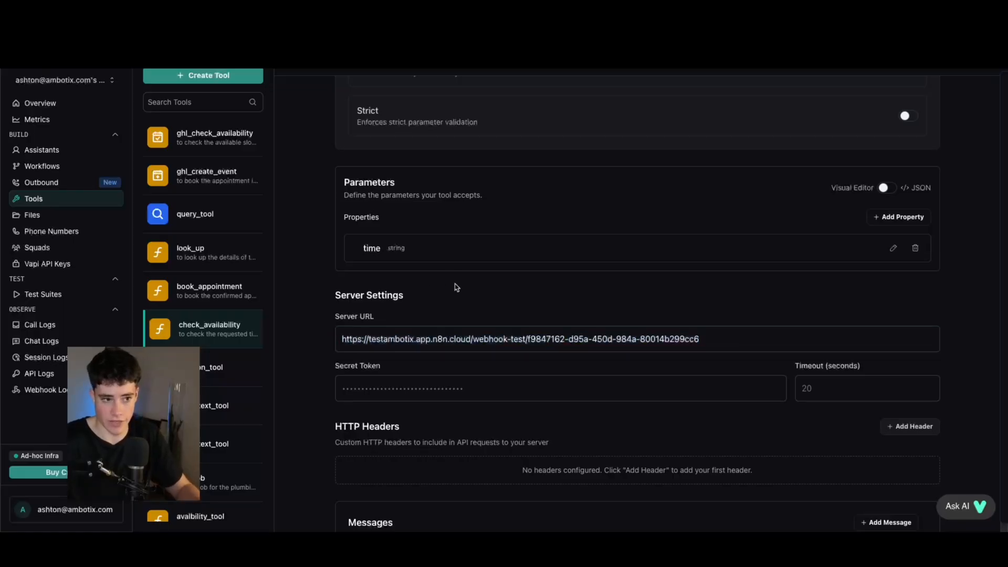
# Step: Switch to n8n to view the check availability workflow, and return to Vapi to review the tool's time parameter and webhook URL
pyautogui.hotkey('ctrl', 'Tab')
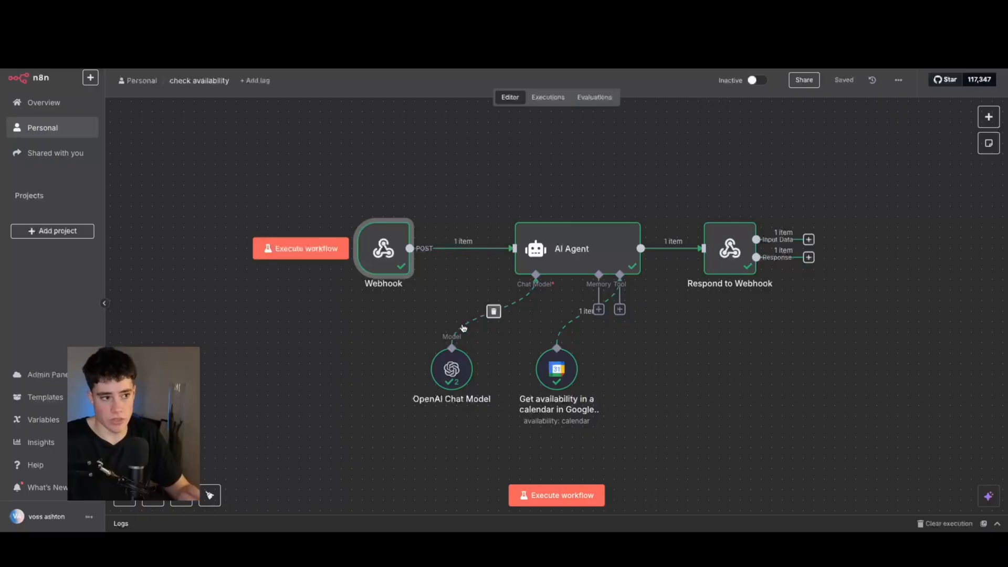
pyautogui.hotkey('ctrl', 'Tab')
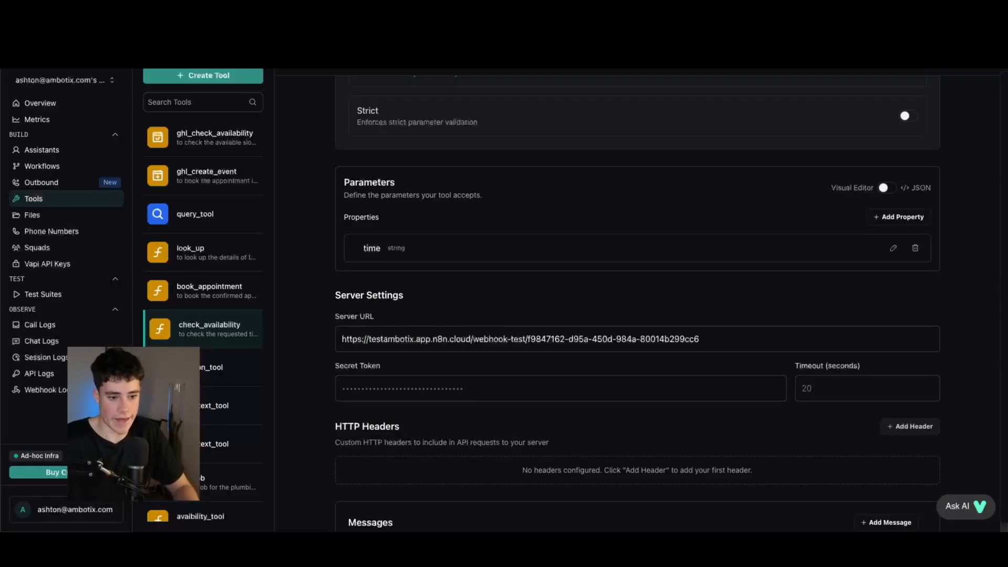
pyautogui.scroll(-2, 513, 252)
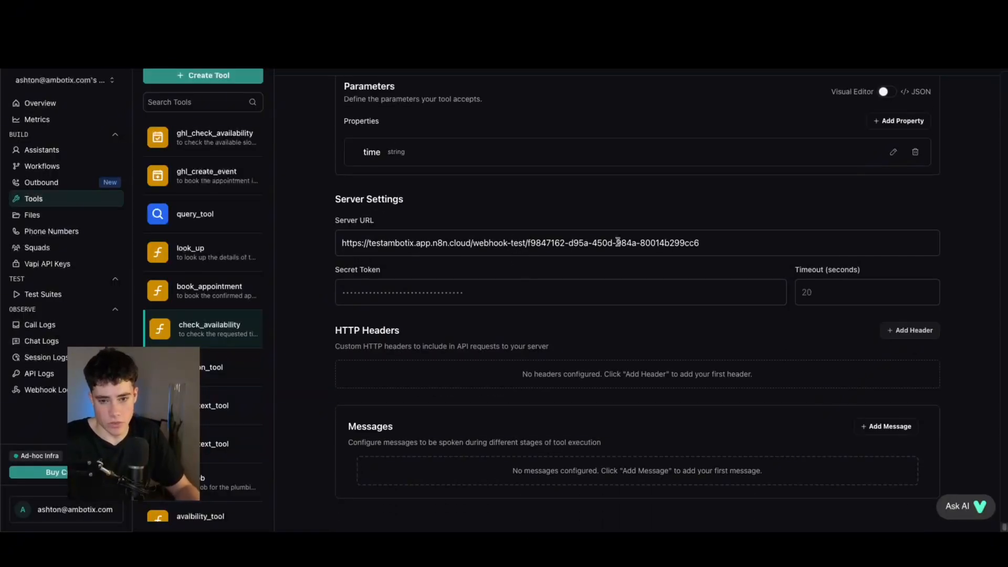
pyautogui.scroll(3, 583, 242)
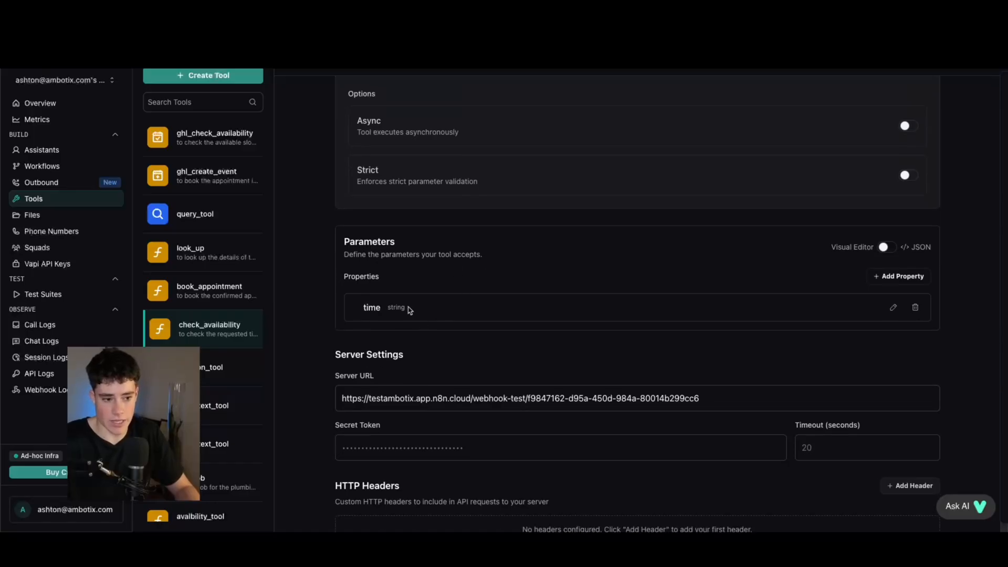
pyautogui.moveTo(731, 403); pyautogui.dragTo(343, 386)
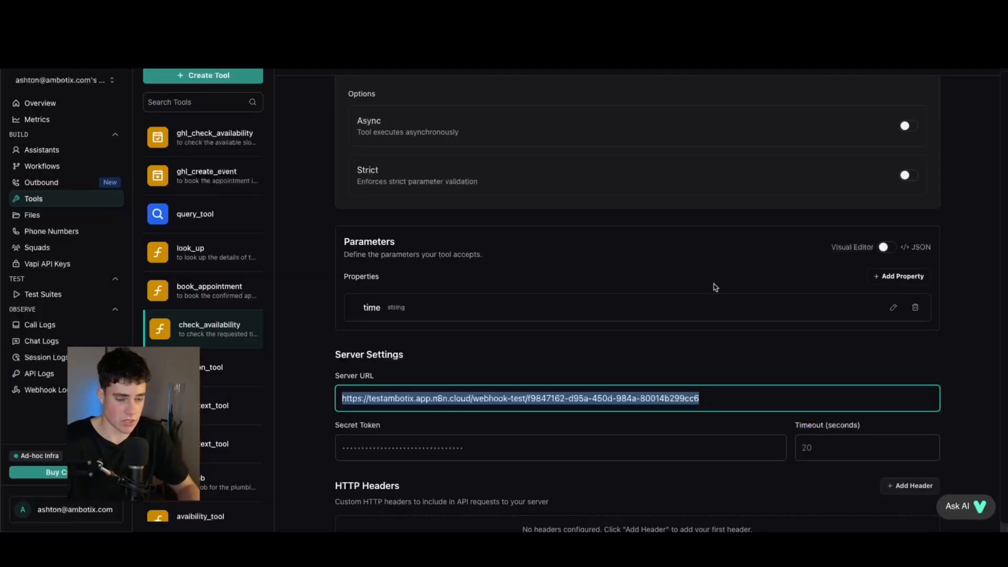
pyautogui.scroll(-3, 651, 291)
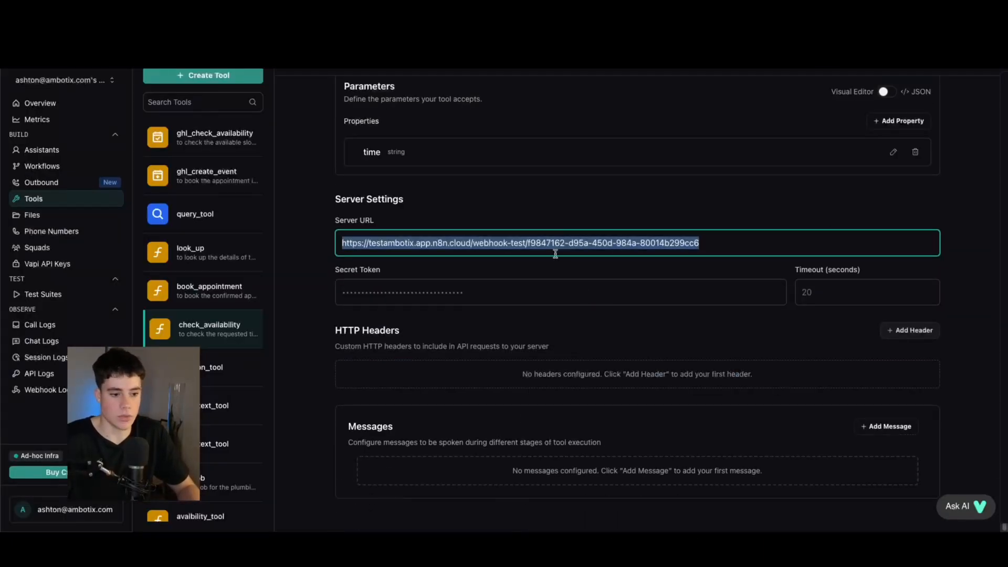
pyautogui.scroll(6, 560, 246)
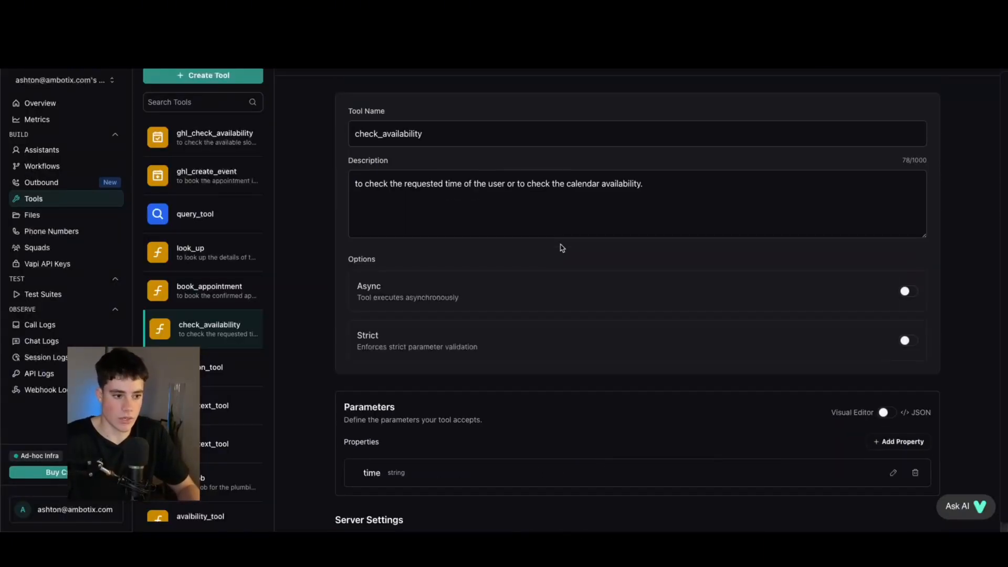
# Step: Open the book_appointment tool and examine its name, description, parameters and server settings
pyautogui.click(204, 293)
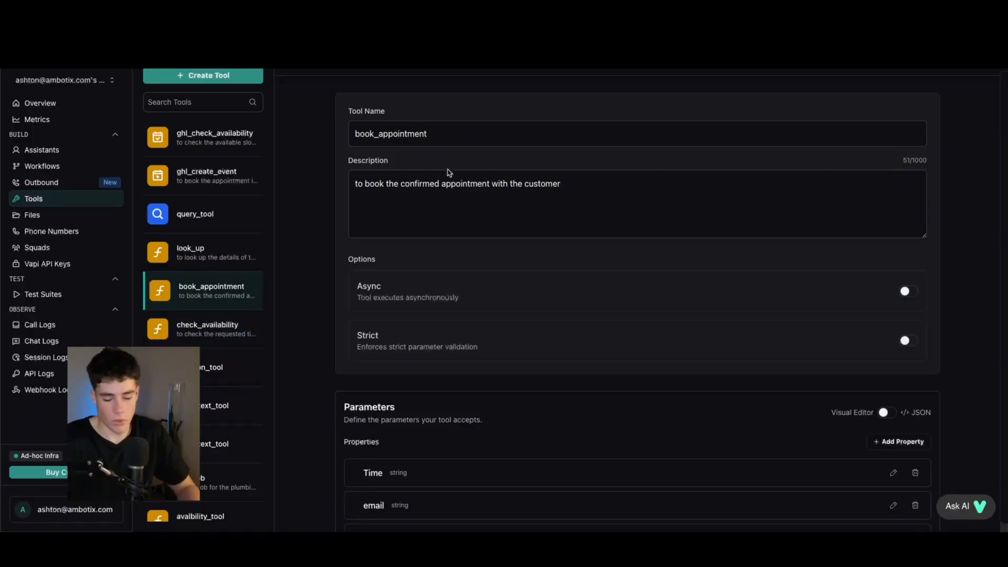
pyautogui.scroll(-2, 435, 168)
pyautogui.scroll(-4, 578, 262)
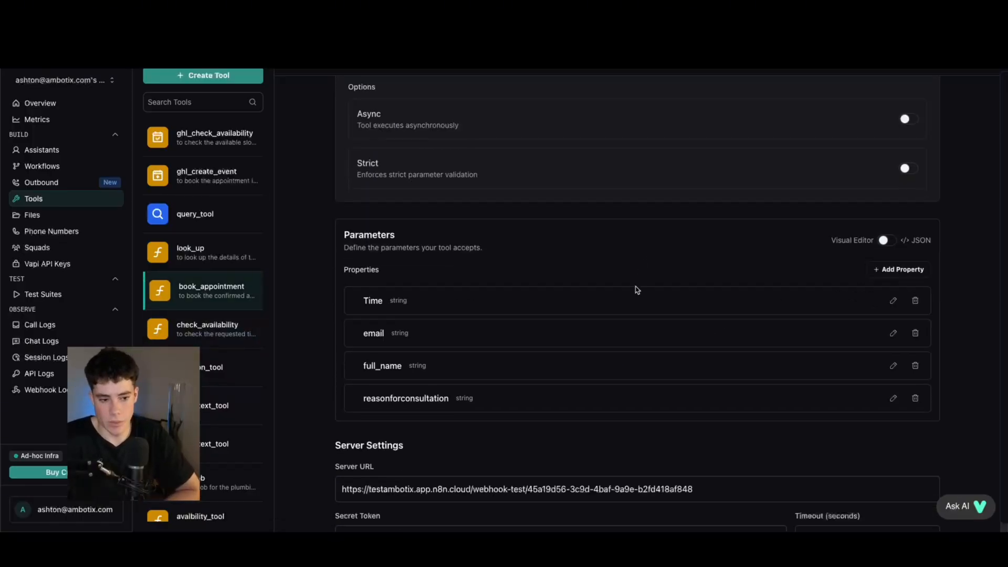
pyautogui.scroll(4, 578, 237)
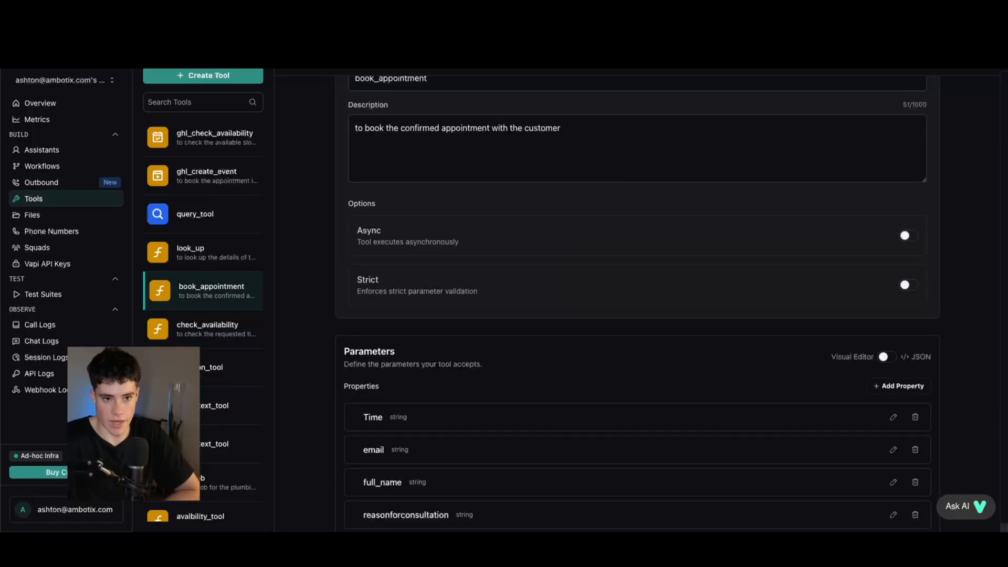
pyautogui.hotkey('ctrl', 'Tab')
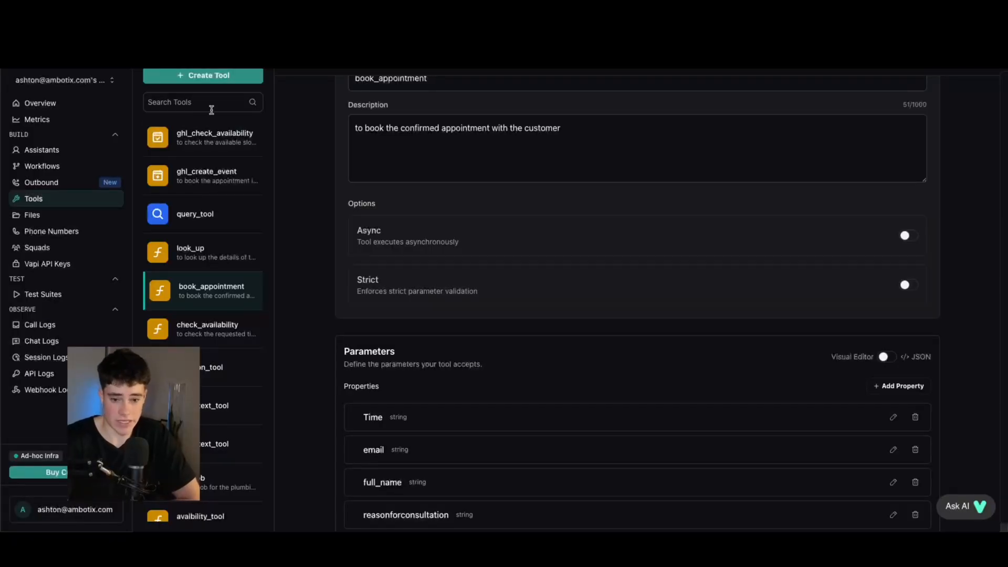
pyautogui.scroll(2, 543, 300)
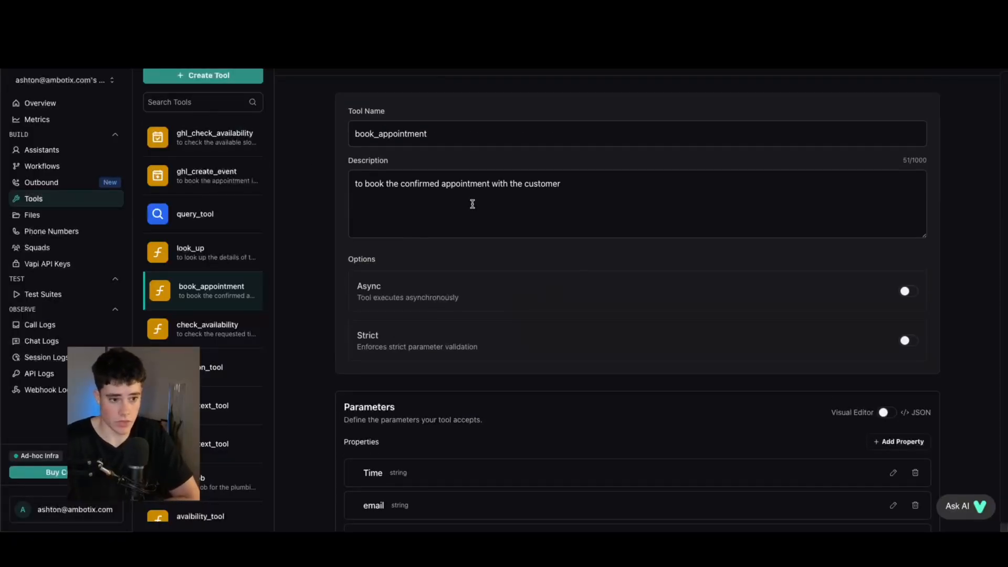
pyautogui.click(417, 133)
pyautogui.moveTo(427, 133); pyautogui.dragTo(341, 133)
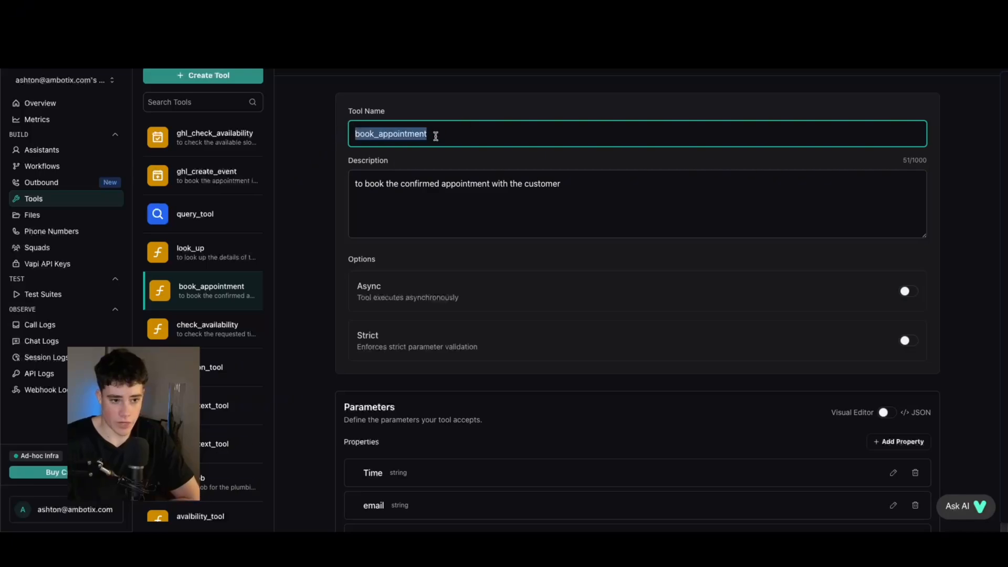
pyautogui.moveTo(624, 195); pyautogui.dragTo(367, 205)
pyautogui.scroll(-4, 553, 295)
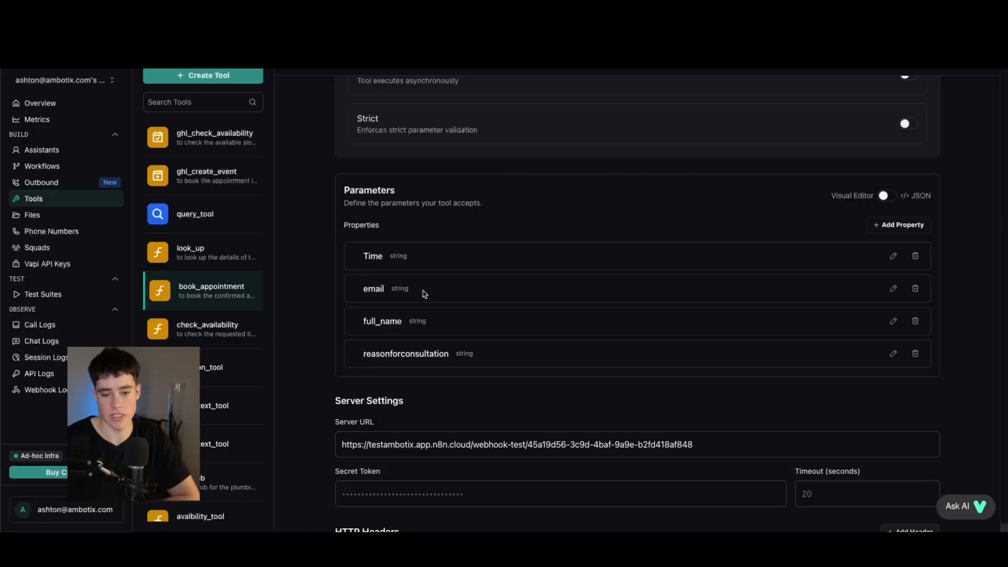
pyautogui.click(902, 224)
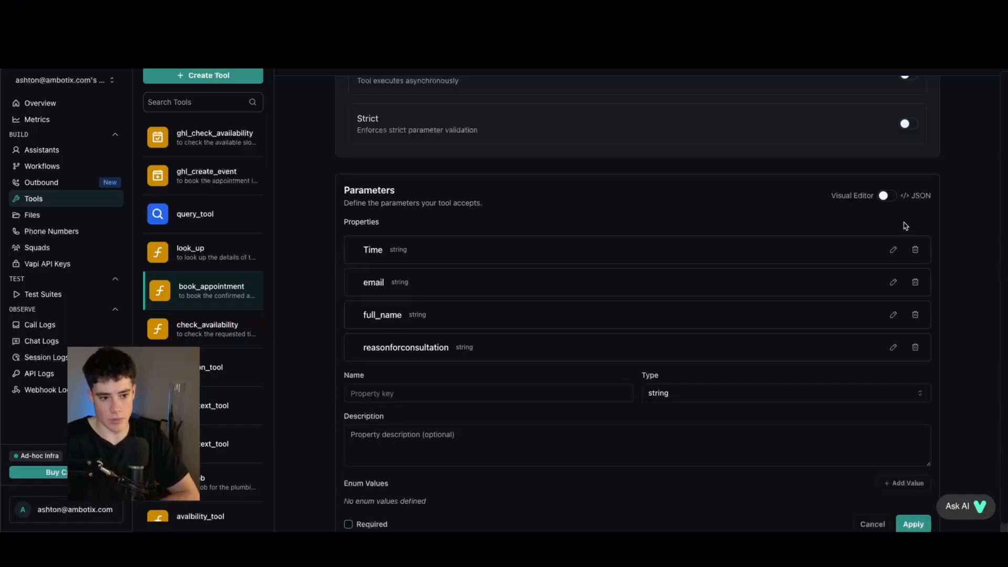
pyautogui.click(443, 397)
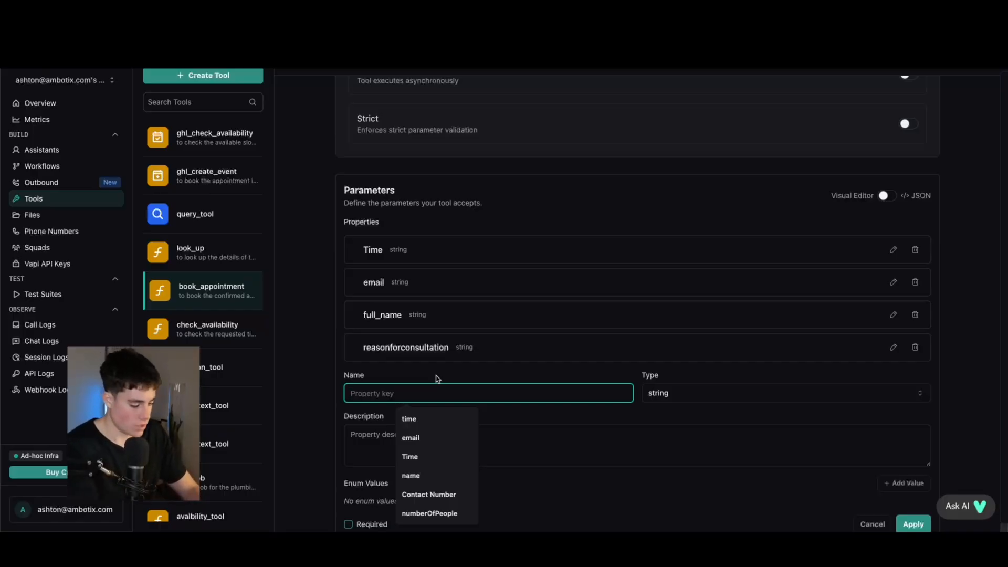
pyautogui.write('antoehr for consultions')
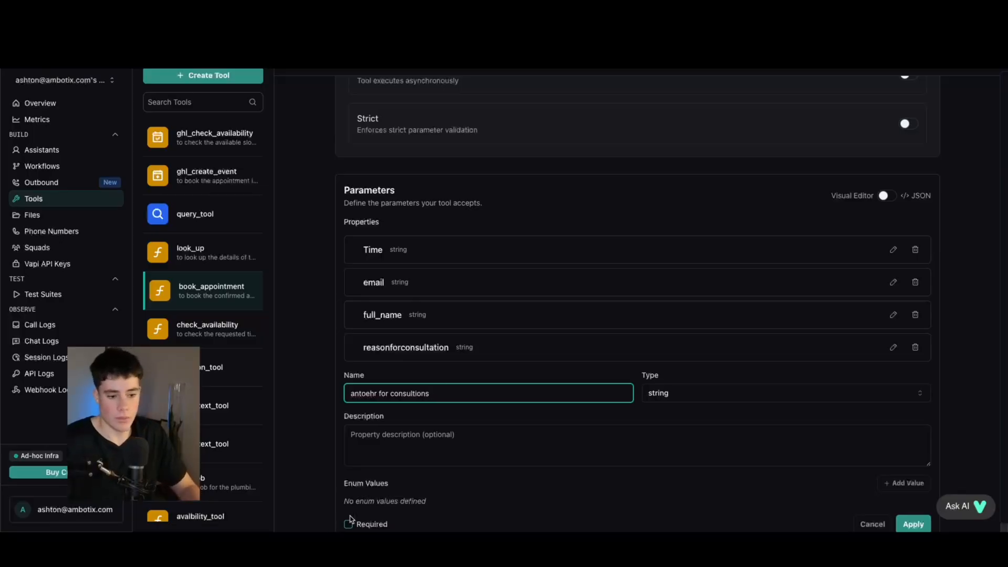
pyautogui.scroll(-4, 430, 410)
pyautogui.click(372, 208)
pyautogui.scroll(4, 506, 227)
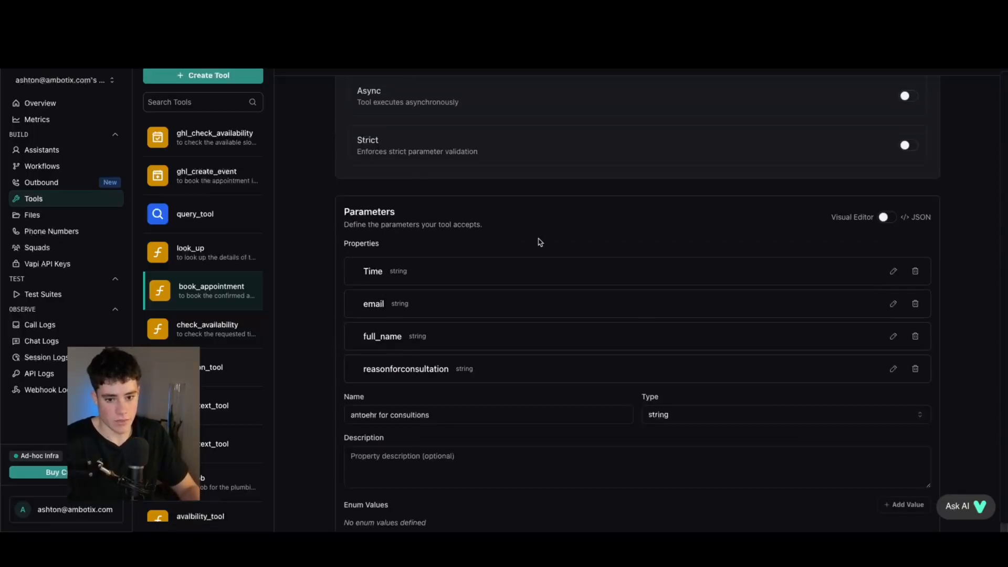
pyautogui.scroll(-6, 791, 254)
pyautogui.click(867, 219)
pyautogui.scroll(1, 776, 185)
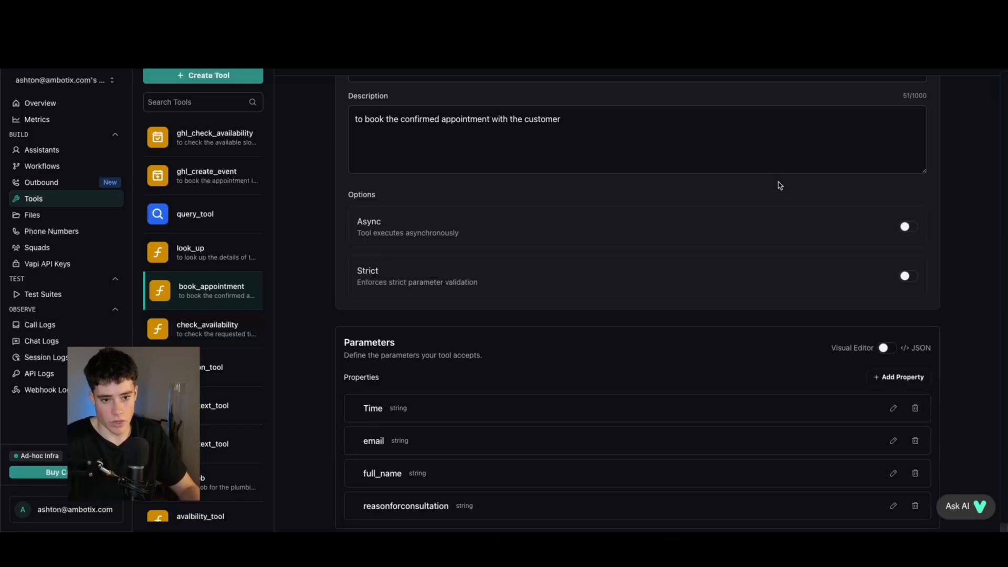
# Step: Review the book_appointment parameters as JSON and the tool's server URL, and return to the visual editor
pyautogui.click(887, 349)
pyautogui.scroll(-4, 617, 220)
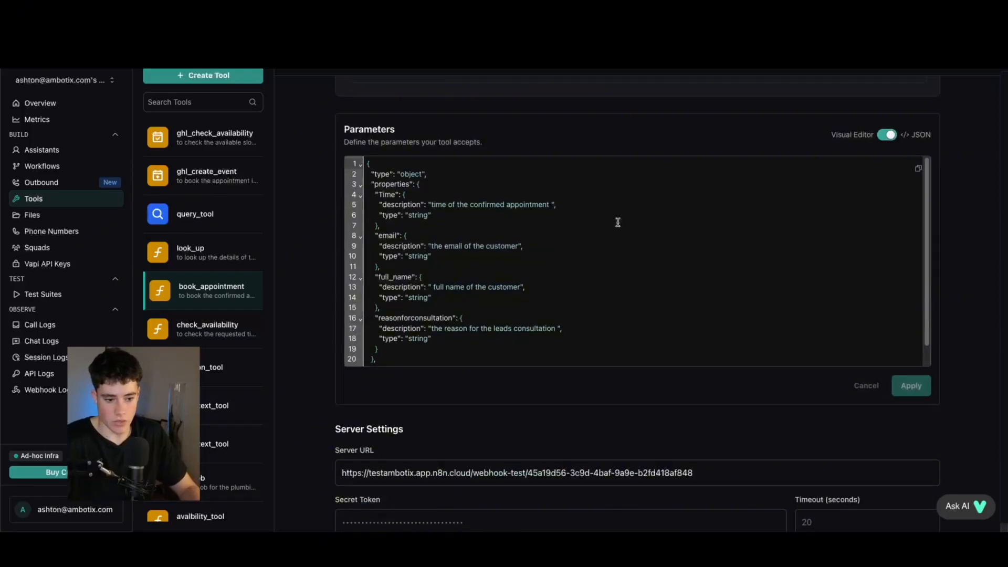
pyautogui.tripleClick(725, 471)
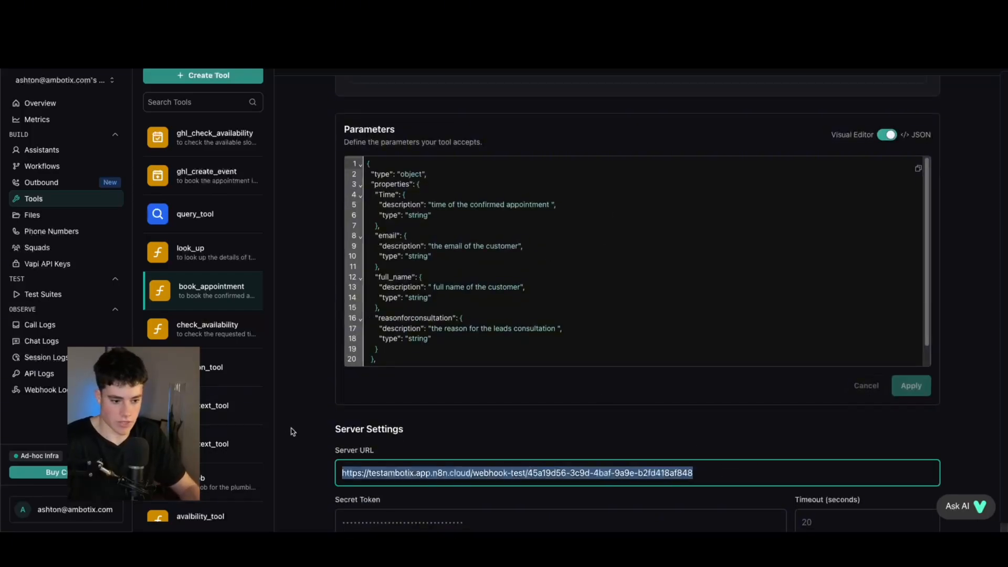
pyautogui.scroll(5, 512, 252)
pyautogui.click(886, 414)
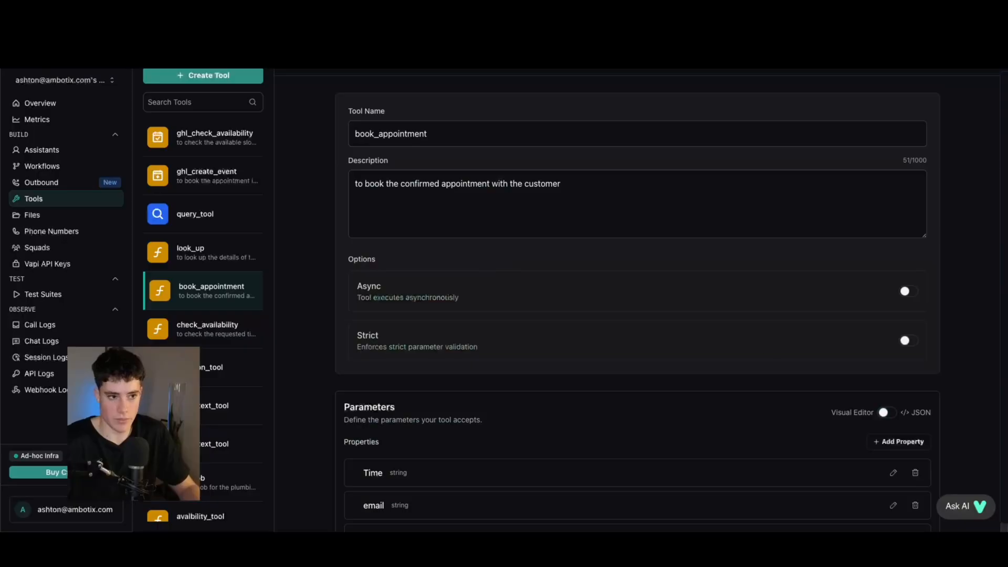
# Step: Compare the book_appointment tool's parameters and server URL in Vapi with the book appointment workflow in n8n
pyautogui.hotkey('ctrl', 'Tab')
pyautogui.hotkey('ctrl', 'Tab')
pyautogui.scroll(-1, 412, 206)
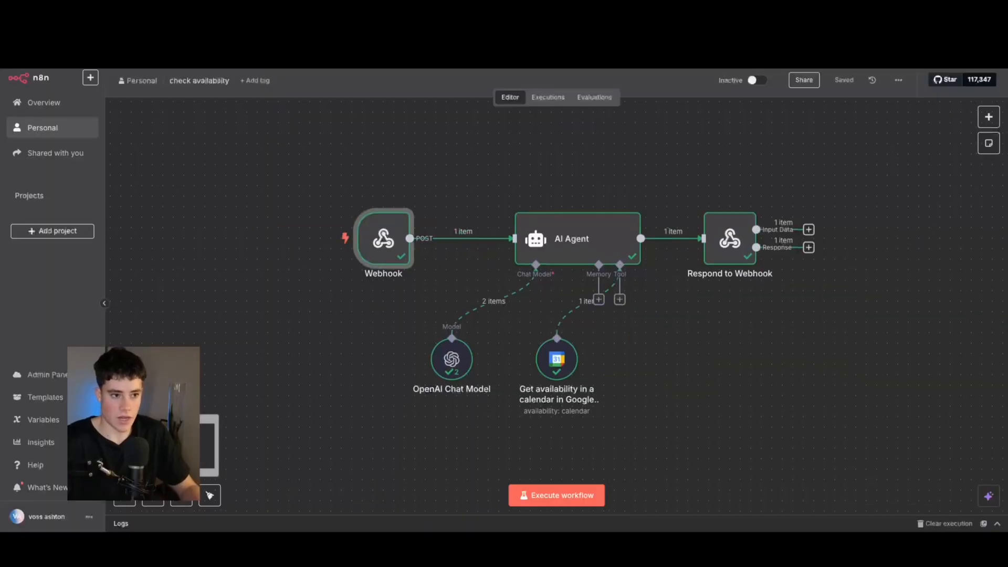
pyautogui.hotkey('ctrl', 'Tab')
pyautogui.scroll(-3, 475, 262)
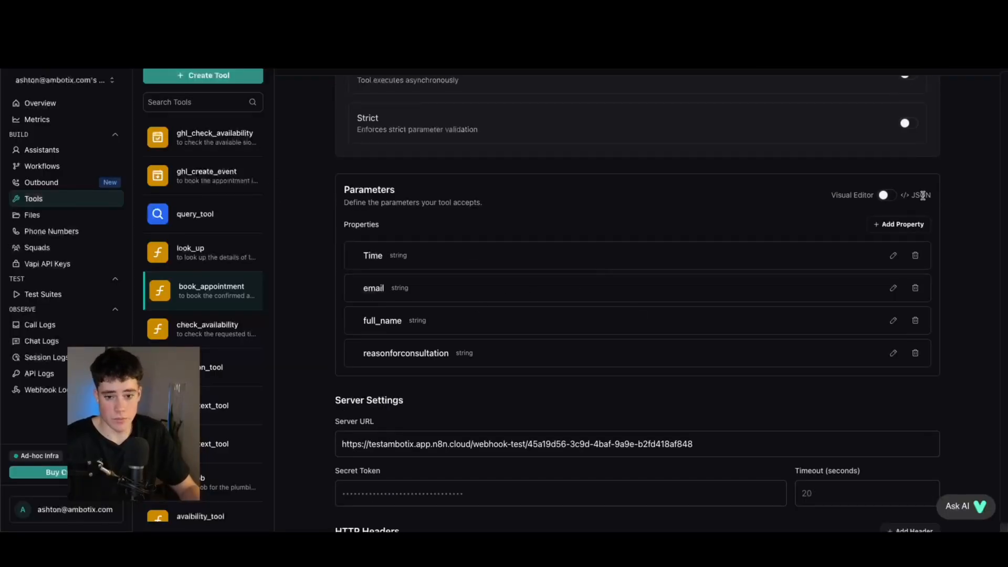
pyautogui.click(883, 196)
pyautogui.click(883, 196)
pyautogui.hotkey('ctrl', 'Tab')
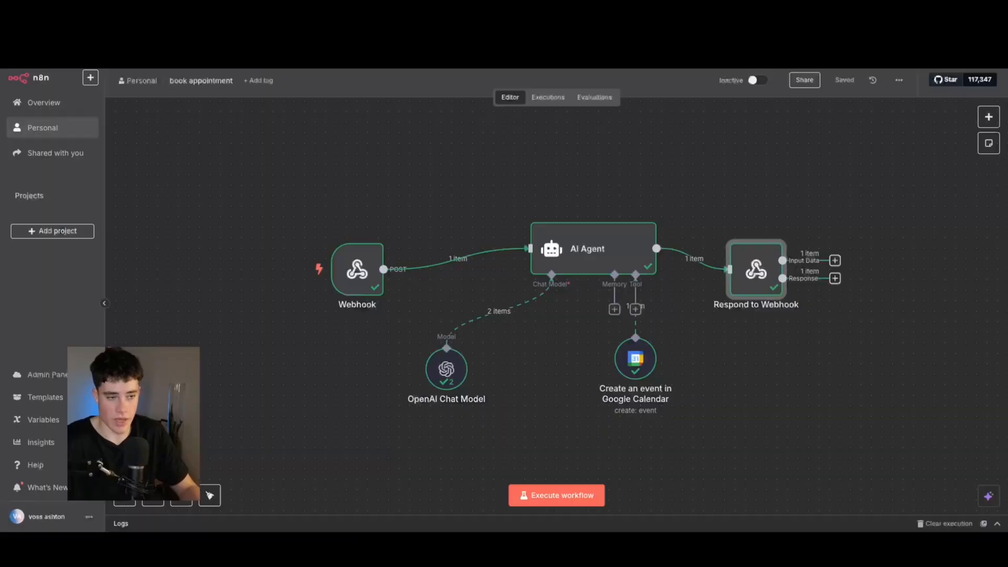
pyautogui.hotkey('ctrl', 'Tab')
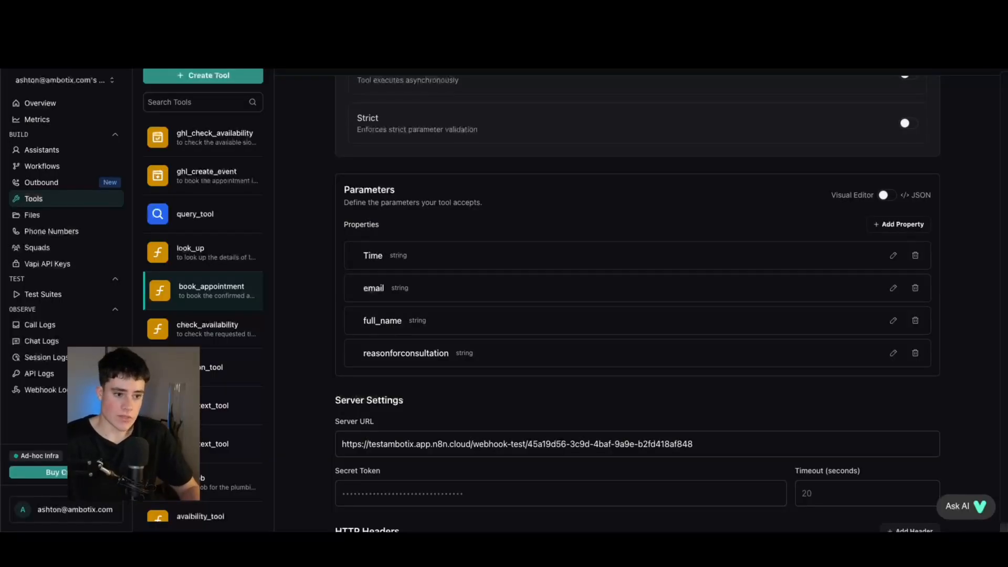
pyautogui.scroll(-3, 560, 284)
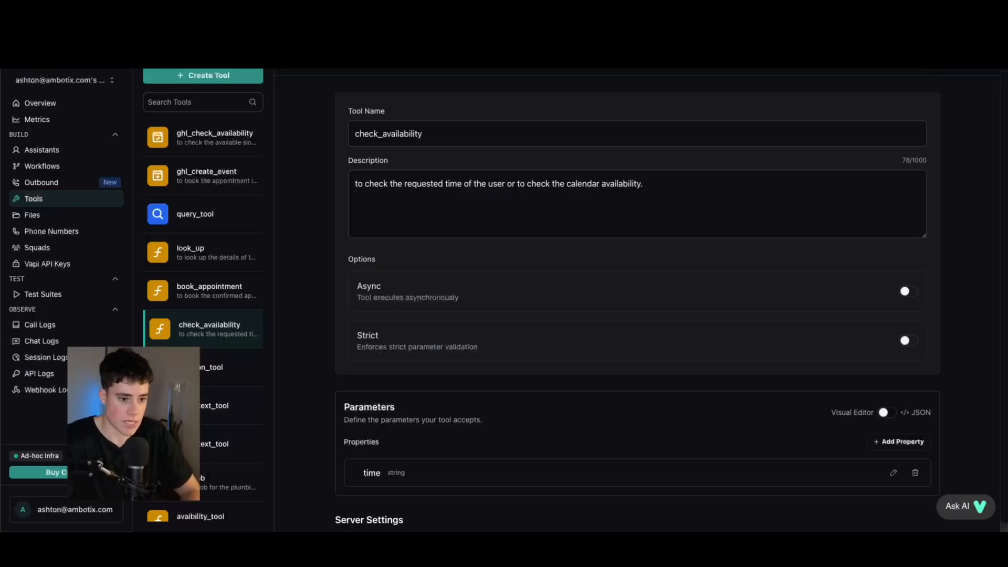
# Step: Review the check_availability tool's time parameter as JSON and its server URL, and return the parameters to the visual editor
pyautogui.scroll(-1, 493, 244)
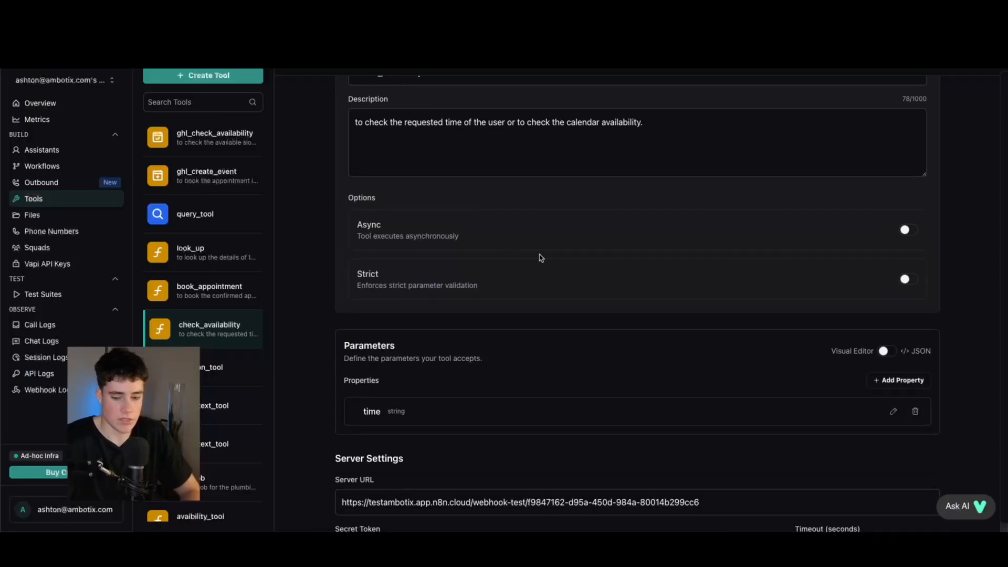
pyautogui.click(885, 351)
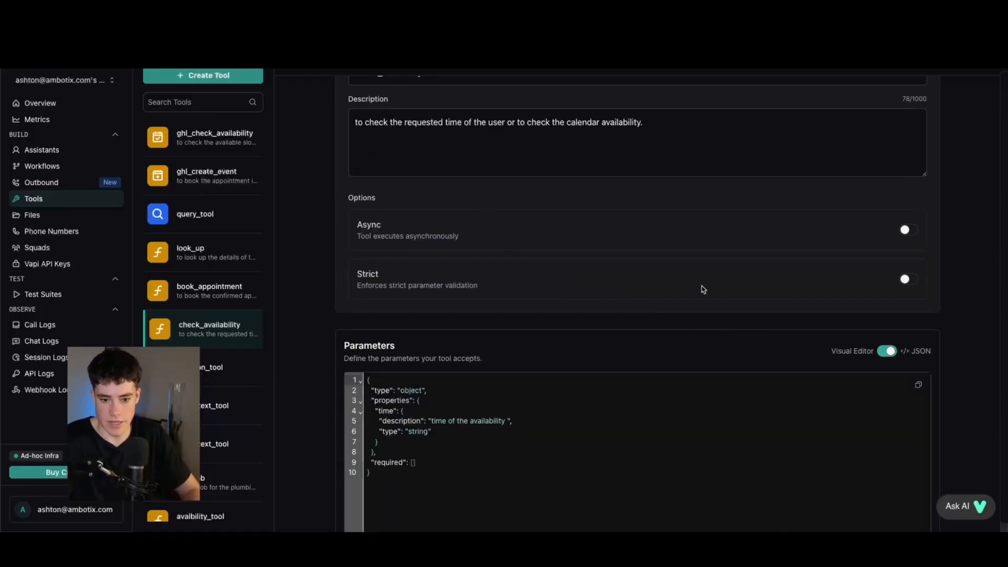
pyautogui.scroll(-4, 525, 281)
pyautogui.click(735, 409)
pyautogui.moveTo(734, 408); pyautogui.dragTo(281, 407)
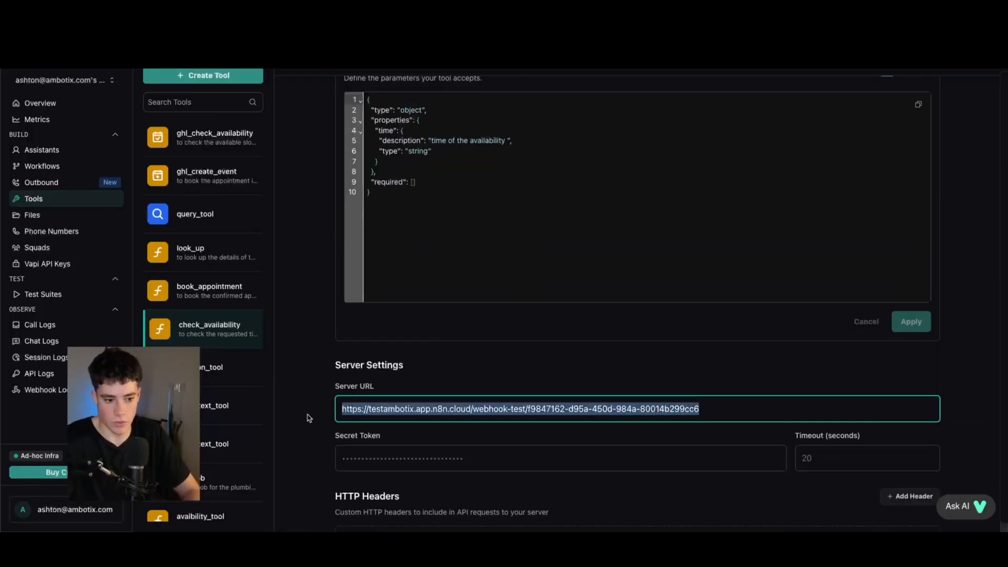
pyautogui.scroll(2, 733, 259)
pyautogui.click(884, 174)
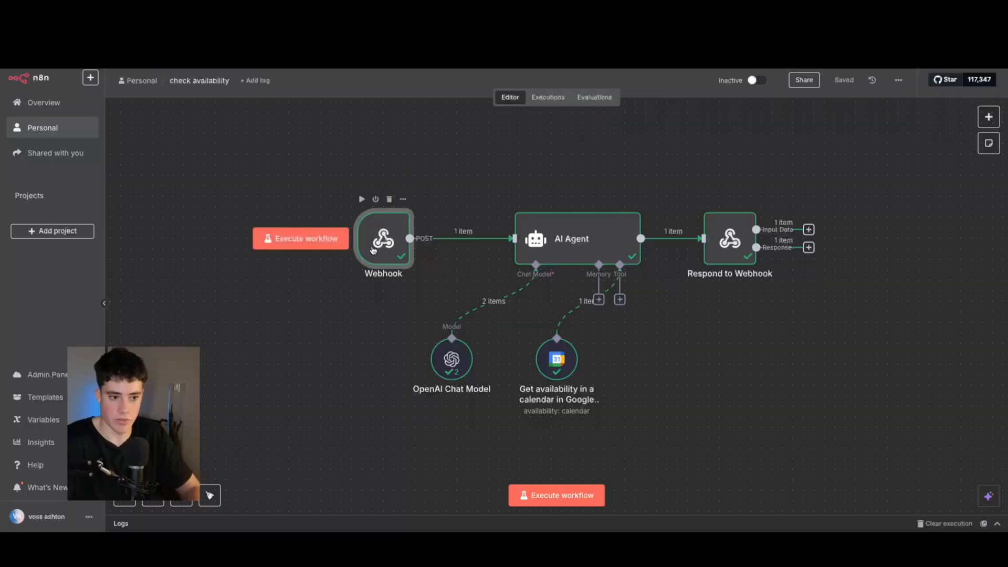
# Step: In n8n's check availability workflow, examine the Webhook node's output as a schema, including the tool call's time argument, and close the node
pyautogui.doubleClick(373, 250)
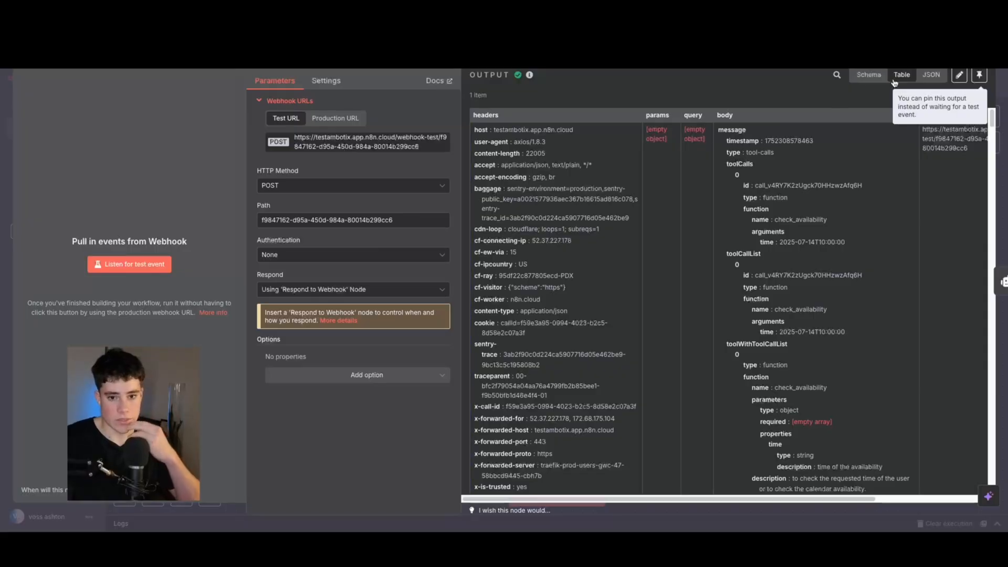
pyautogui.click(869, 76)
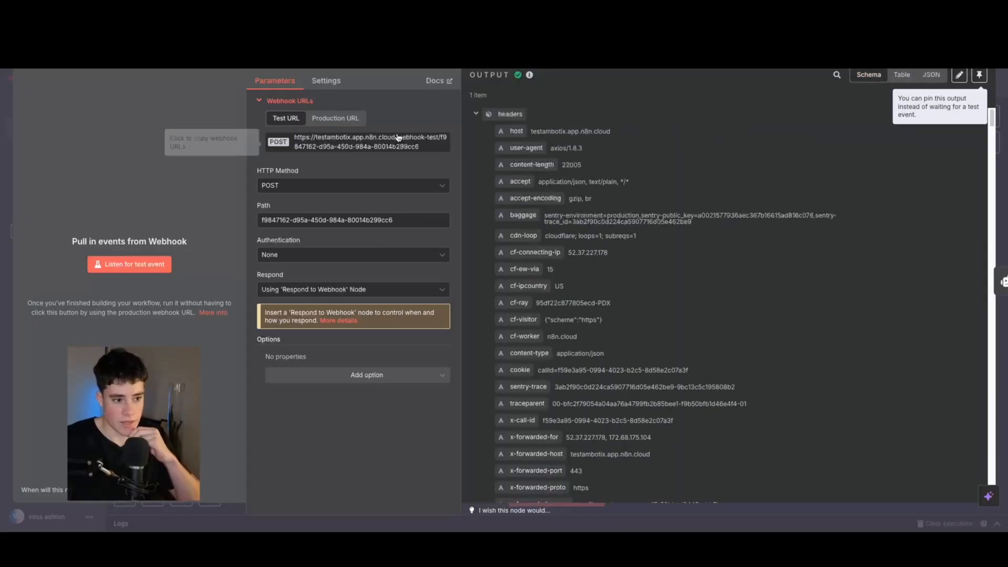
pyautogui.scroll(-15, 545, 189)
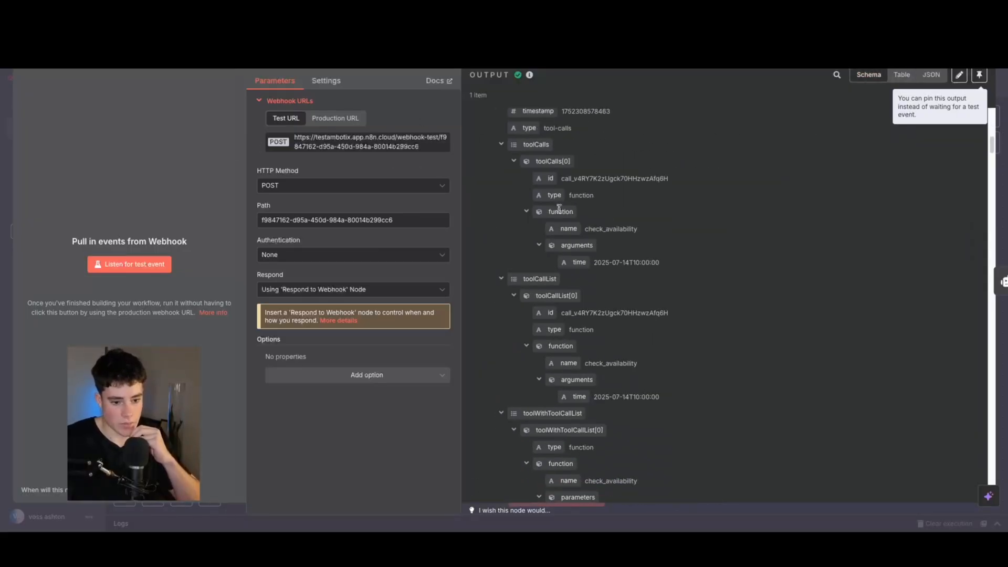
pyautogui.scroll(-4, 562, 205)
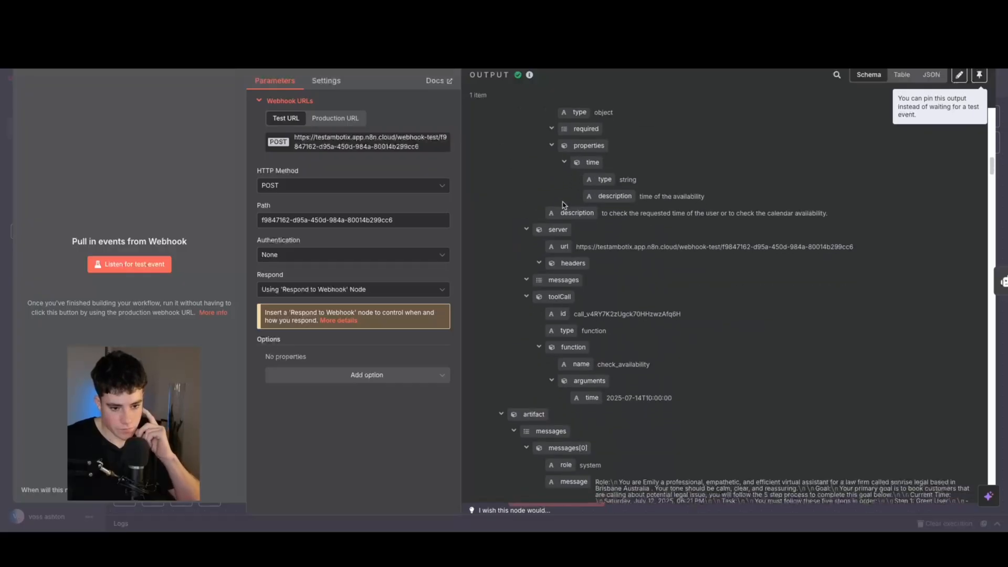
pyautogui.scroll(-5, 562, 201)
pyautogui.scroll(10, 563, 198)
pyautogui.scroll(-1, 564, 195)
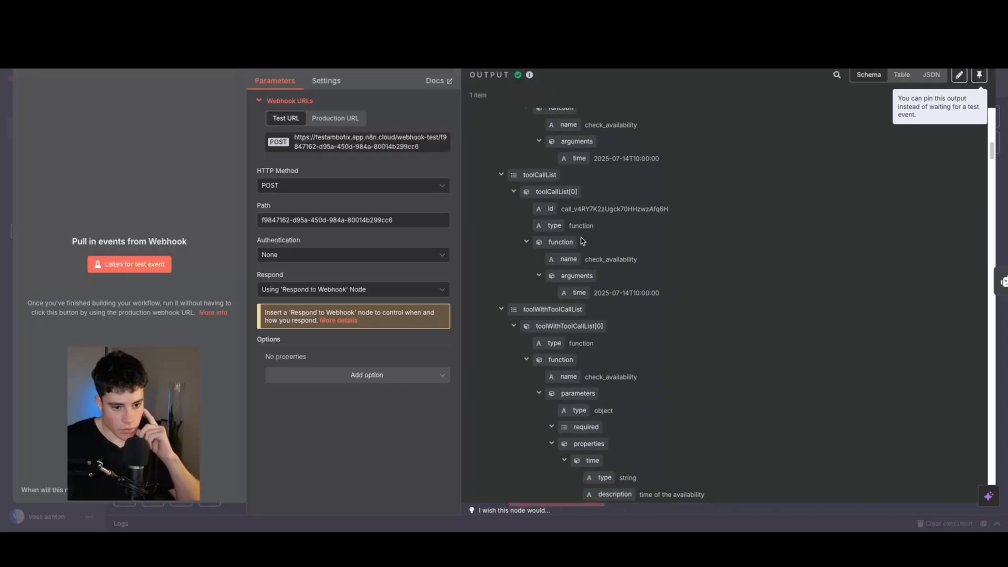
pyautogui.moveTo(596, 293); pyautogui.dragTo(692, 295)
pyautogui.click(680, 294)
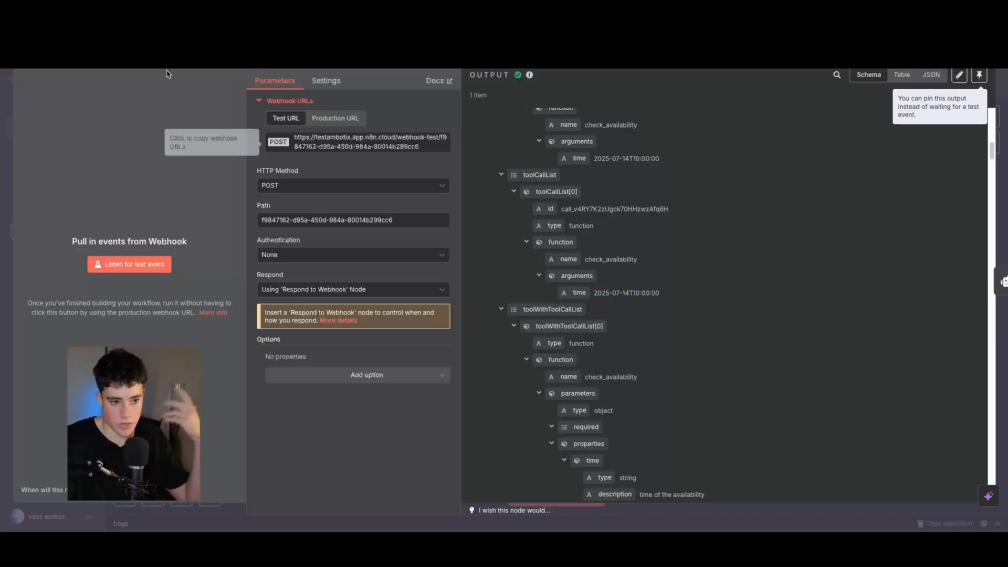
pyautogui.press('Escape')
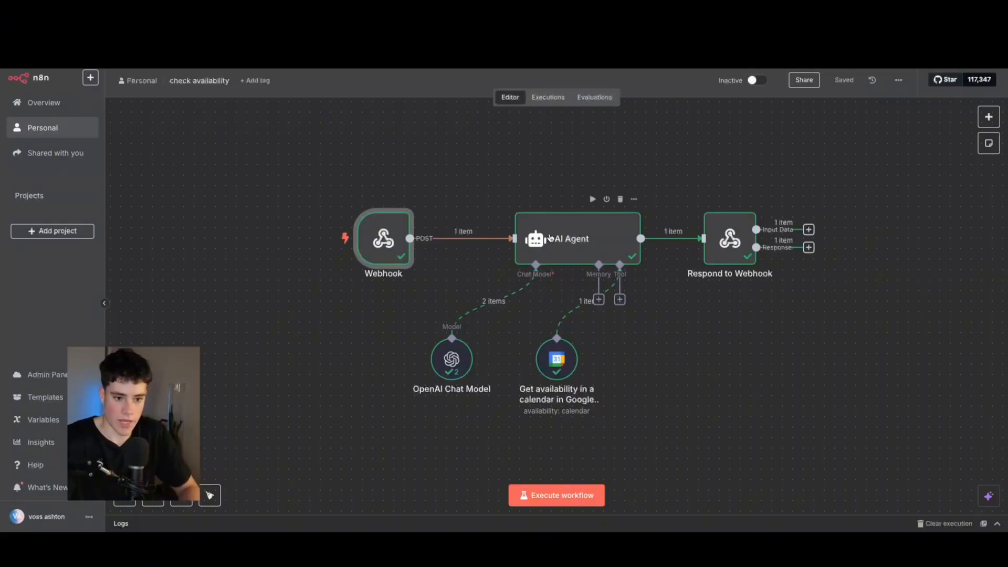
# Step: Open the AI Agent's prompt in the expanded editor and read its role, current date, booking process and important notes
pyautogui.doubleClick(533, 239)
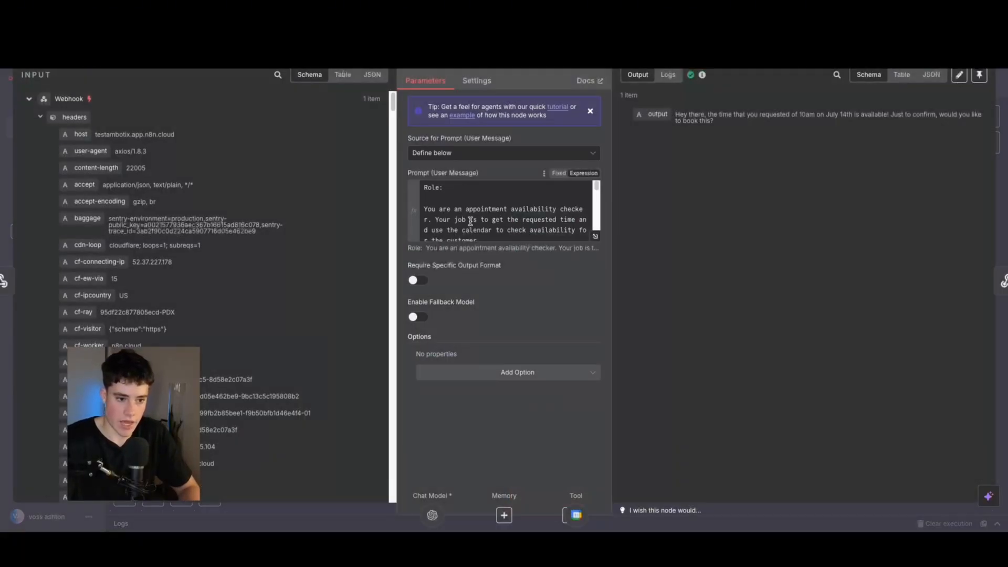
pyautogui.click(595, 236)
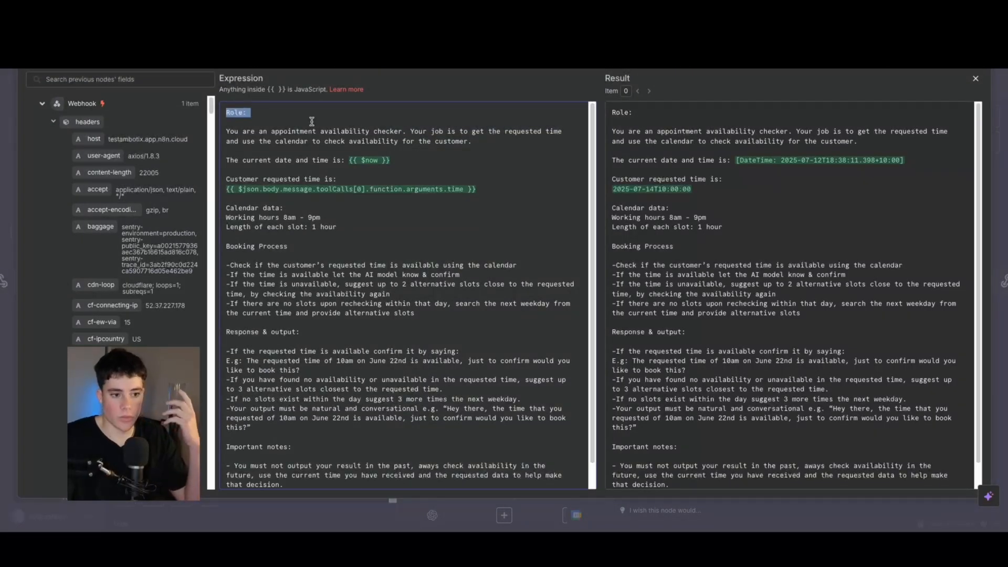
pyautogui.moveTo(251, 160); pyautogui.dragTo(441, 158)
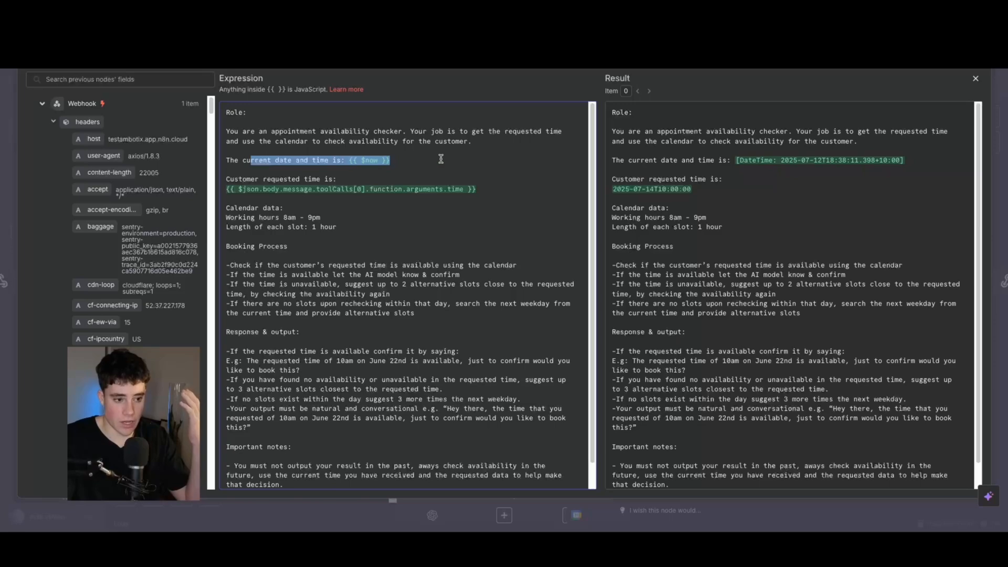
pyautogui.click(430, 163)
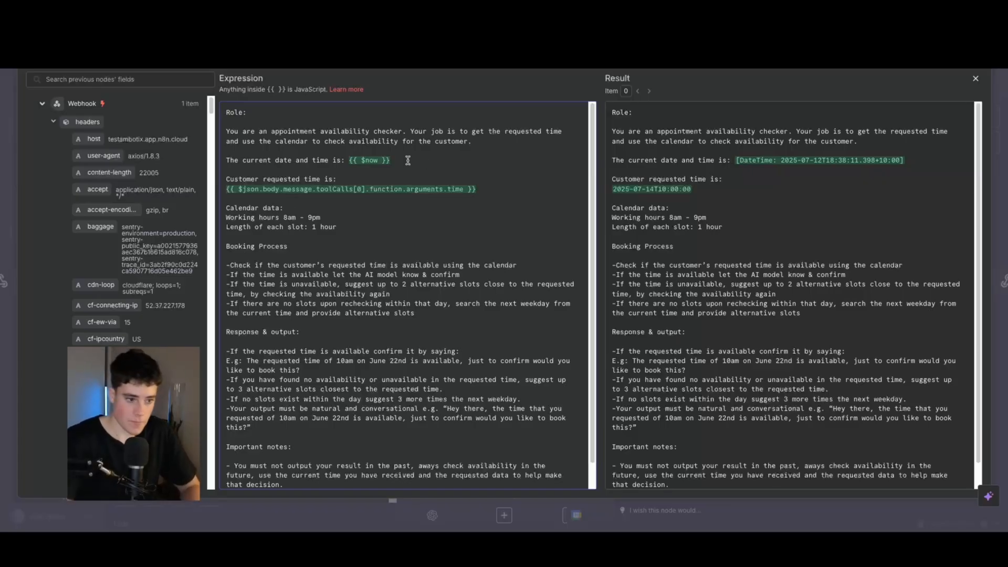
pyautogui.scroll(-1, 269, 232)
pyautogui.moveTo(229, 248); pyautogui.dragTo(435, 287)
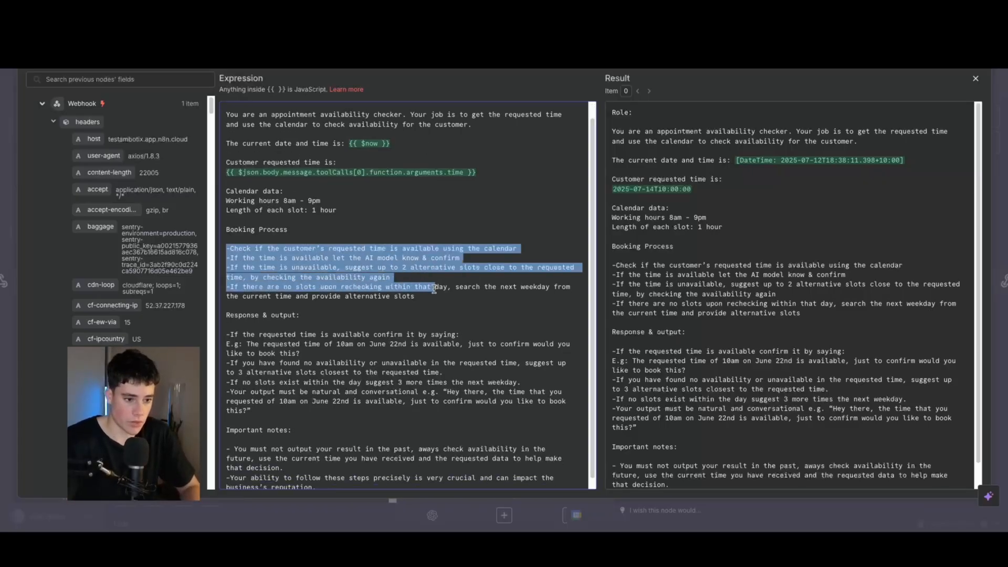
pyautogui.scroll(-1, 388, 282)
pyautogui.moveTo(235, 325); pyautogui.dragTo(332, 363)
pyautogui.moveTo(227, 439); pyautogui.dragTo(349, 477)
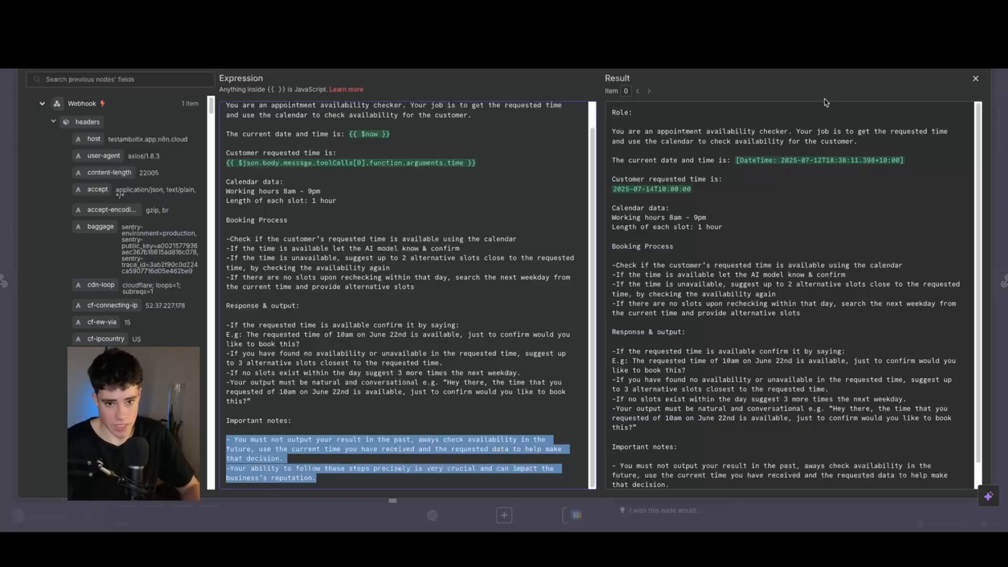
# Step: Examine the prompt's $now expression, the resolved customer requested time and the booking process, and close the AI Agent node
pyautogui.scroll(1, 386, 196)
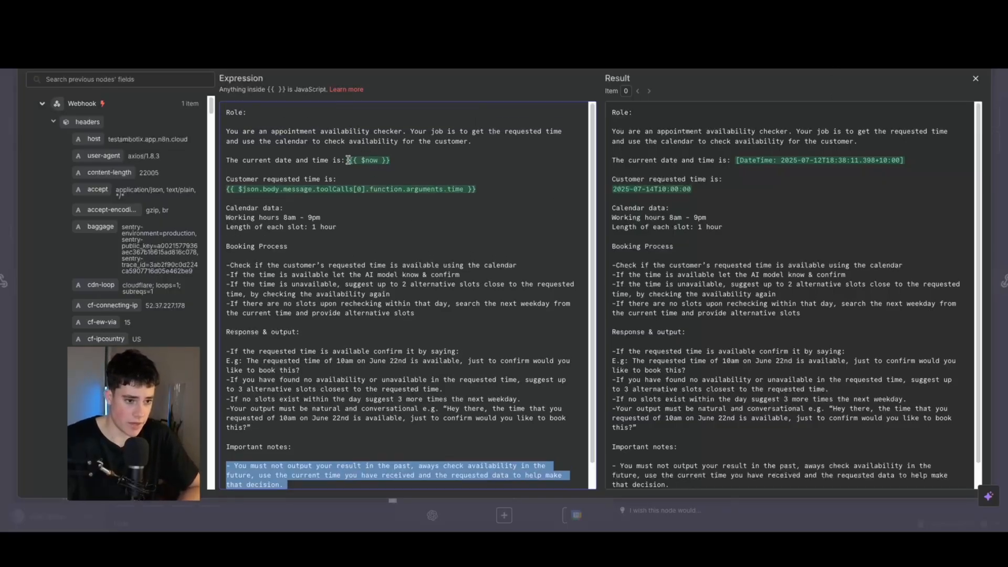
pyautogui.moveTo(348, 159); pyautogui.dragTo(428, 159)
pyautogui.click(428, 159)
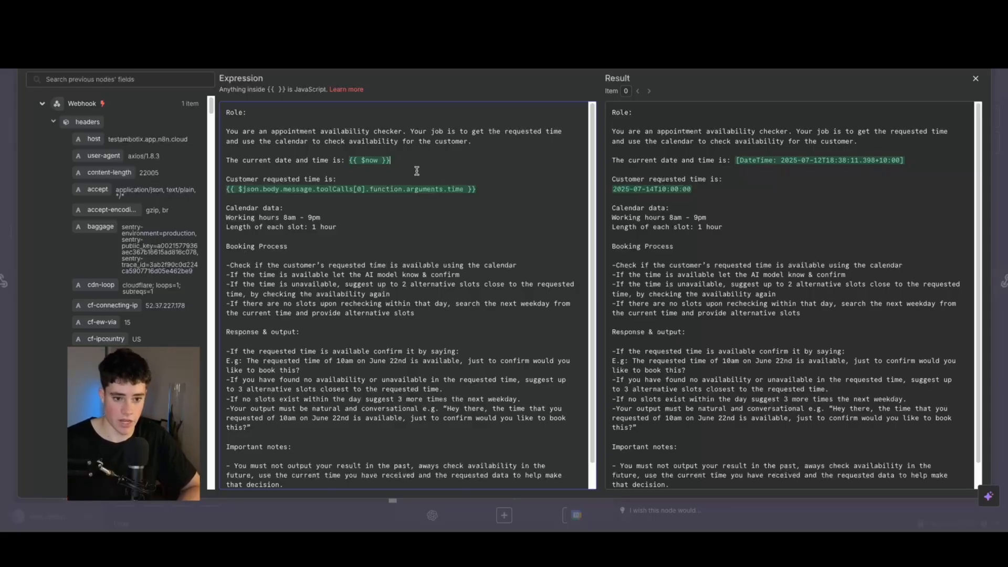
pyautogui.moveTo(702, 192); pyautogui.dragTo(633, 192)
pyautogui.click(706, 192)
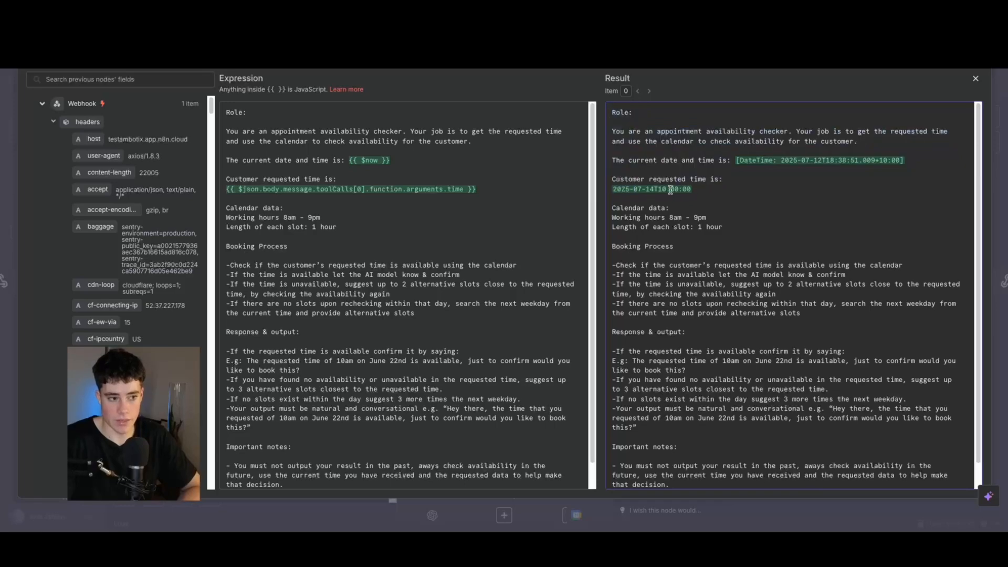
pyautogui.scroll(-1, 449, 232)
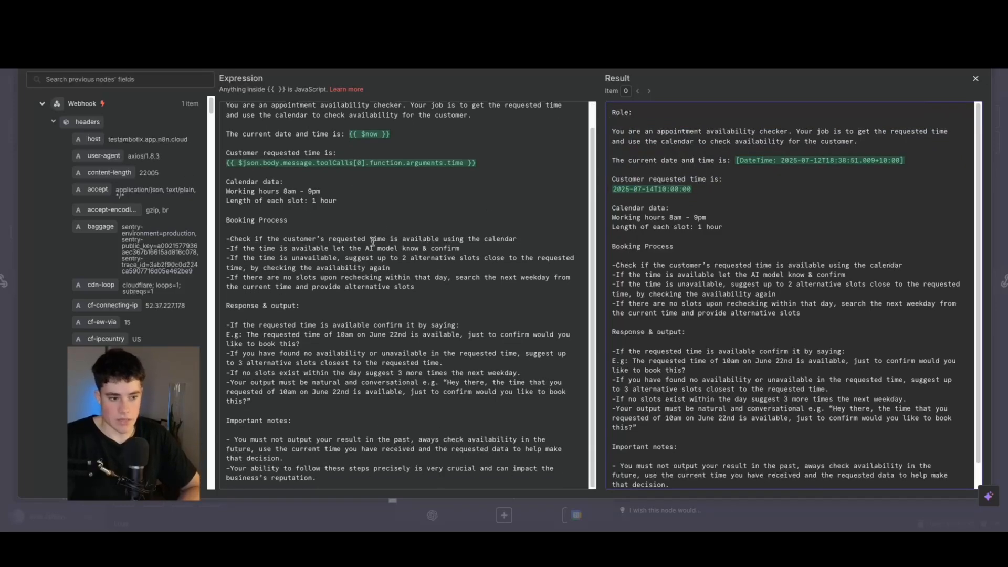
pyautogui.moveTo(233, 239); pyautogui.dragTo(432, 282)
pyautogui.click(432, 283)
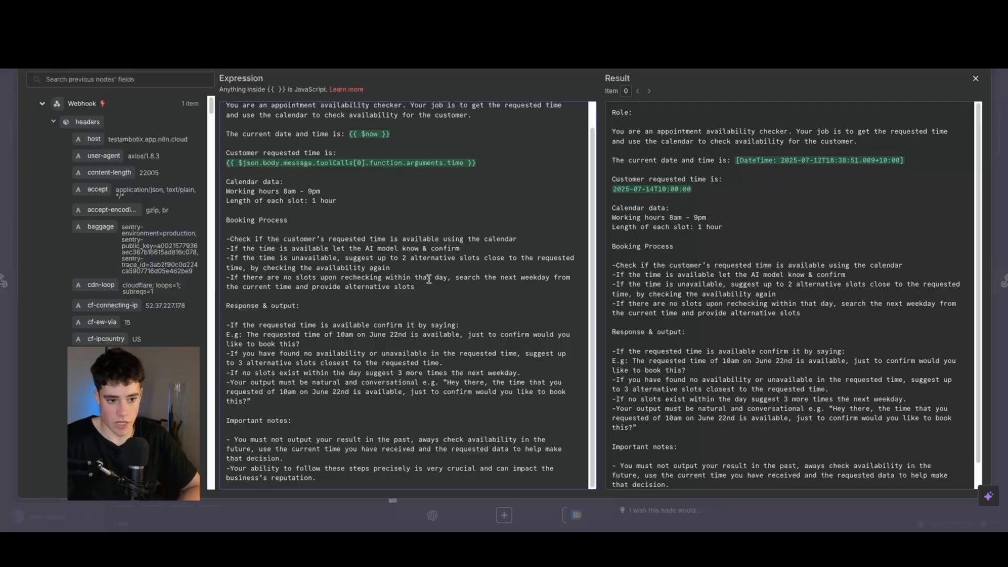
pyautogui.click(975, 78)
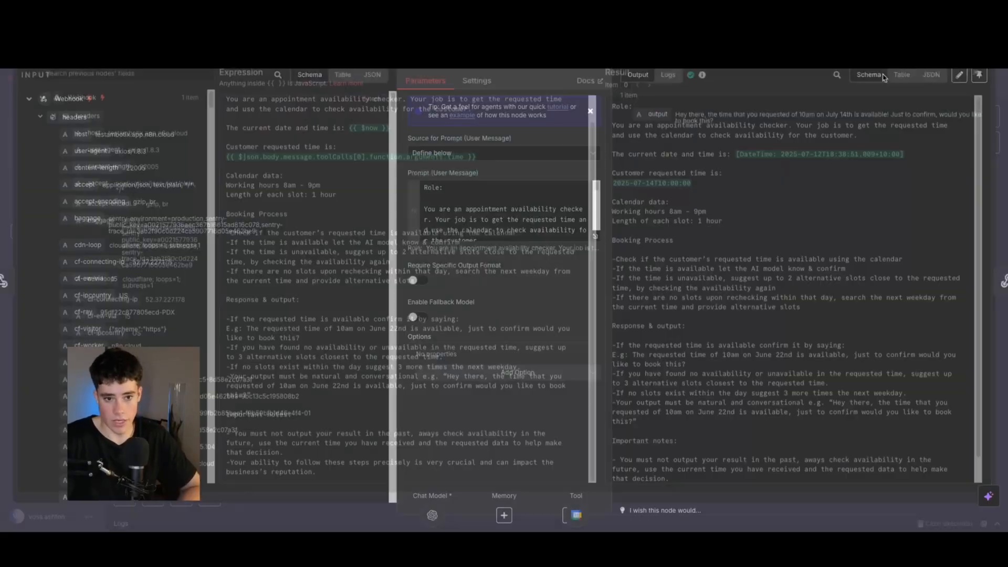
pyautogui.press('Escape')
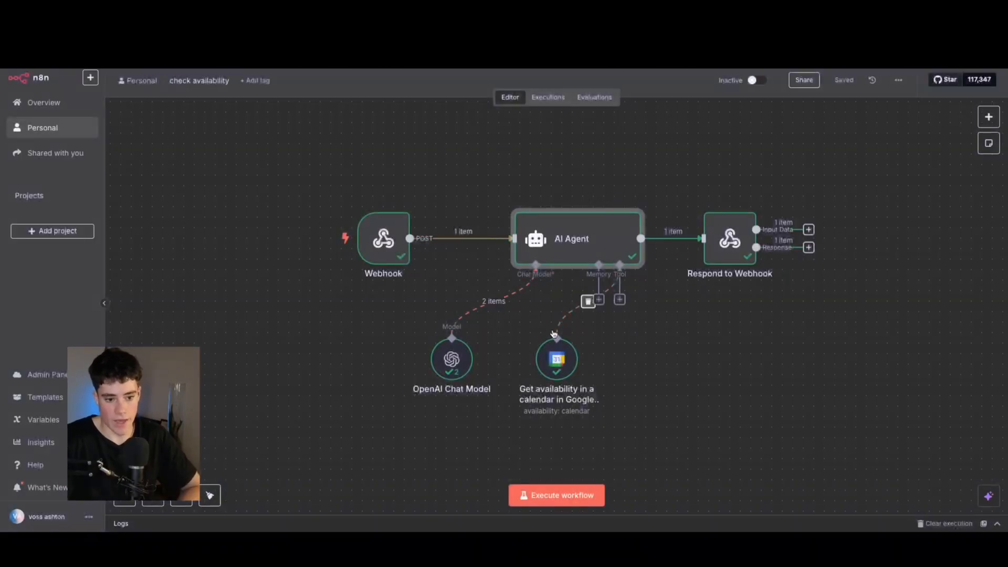
# Step: Nudge the Google Calendar availability node slightly aside, and review the Response & output section of the AI Agent's expanded prompt
pyautogui.moveTo(542, 364)
pyautogui.mouseDown()
pyautogui.moveTo(636, 364)
pyautogui.moveTo(552, 364)
pyautogui.mouseUp()
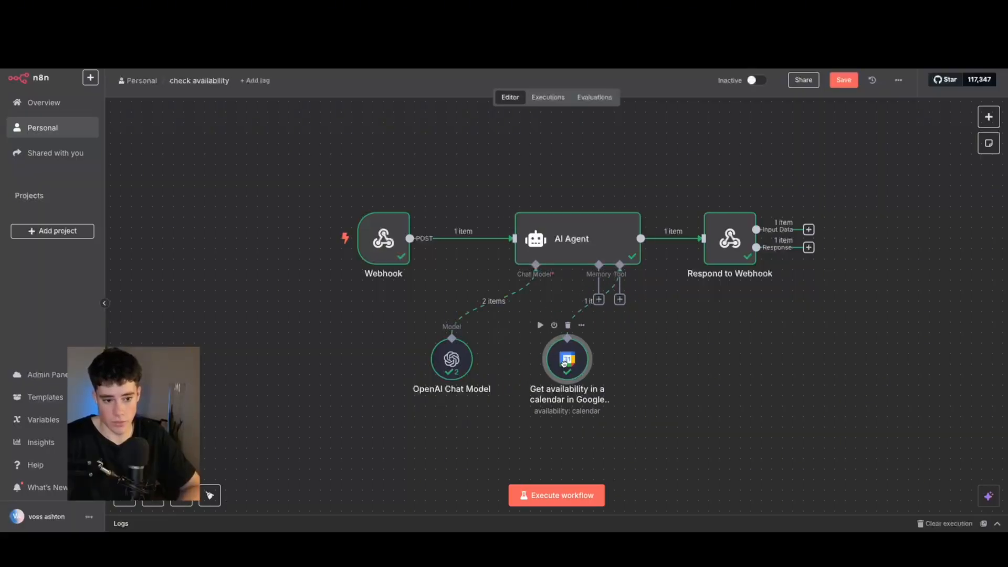
pyautogui.doubleClick(572, 246)
pyautogui.click(593, 237)
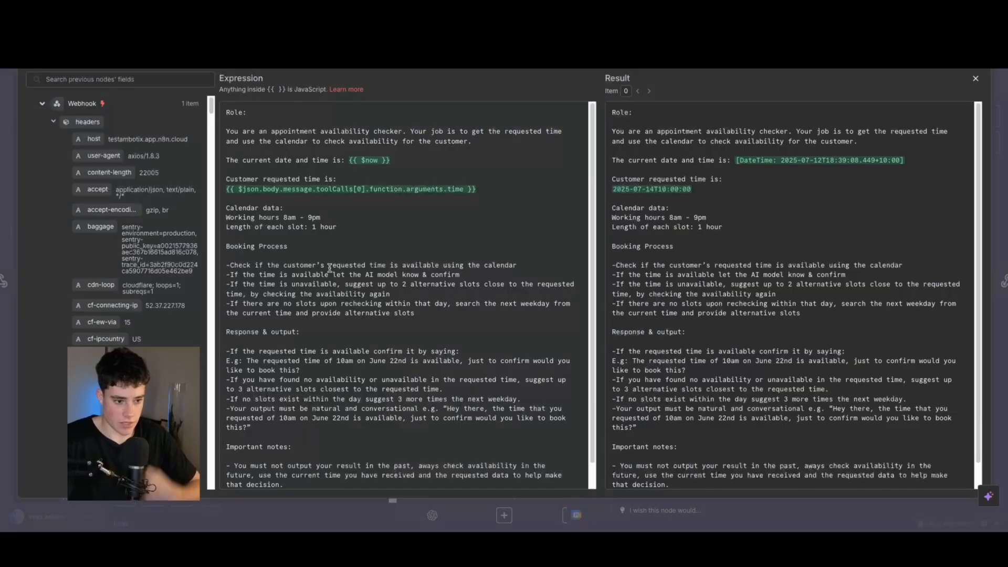
pyautogui.scroll(-1, 326, 274)
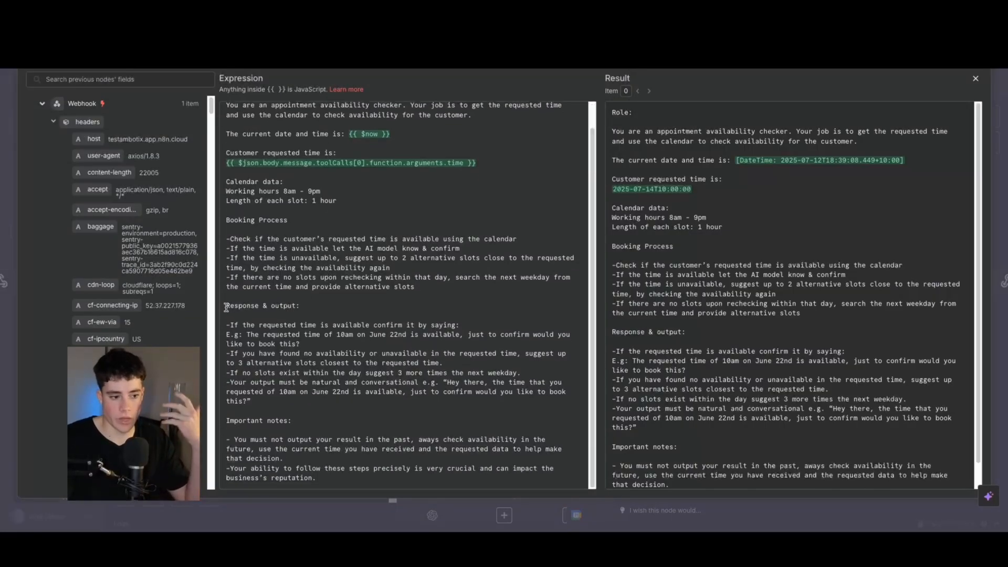
pyautogui.moveTo(226, 307); pyautogui.dragTo(286, 306)
pyautogui.click(277, 321)
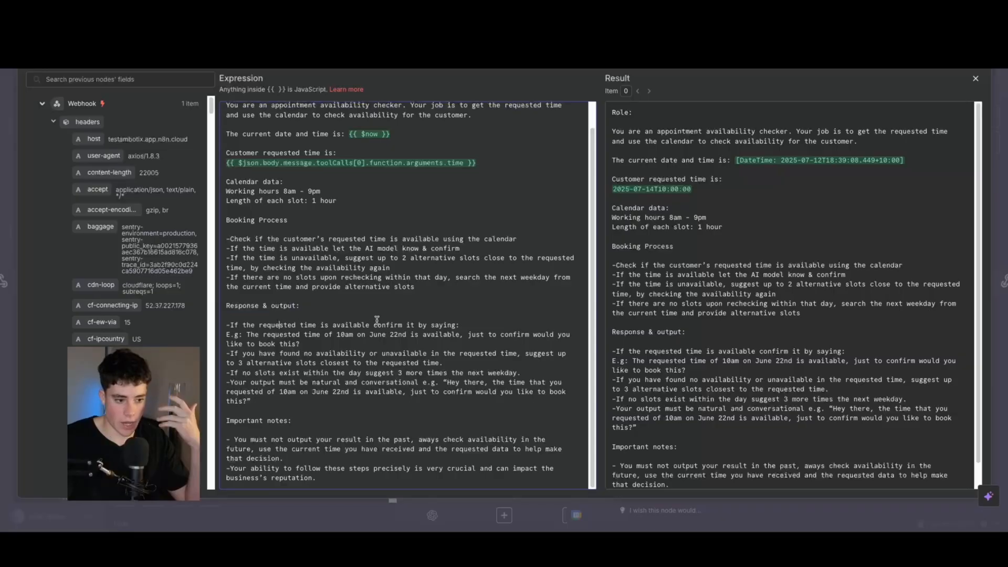
pyautogui.moveTo(247, 334); pyautogui.dragTo(302, 339)
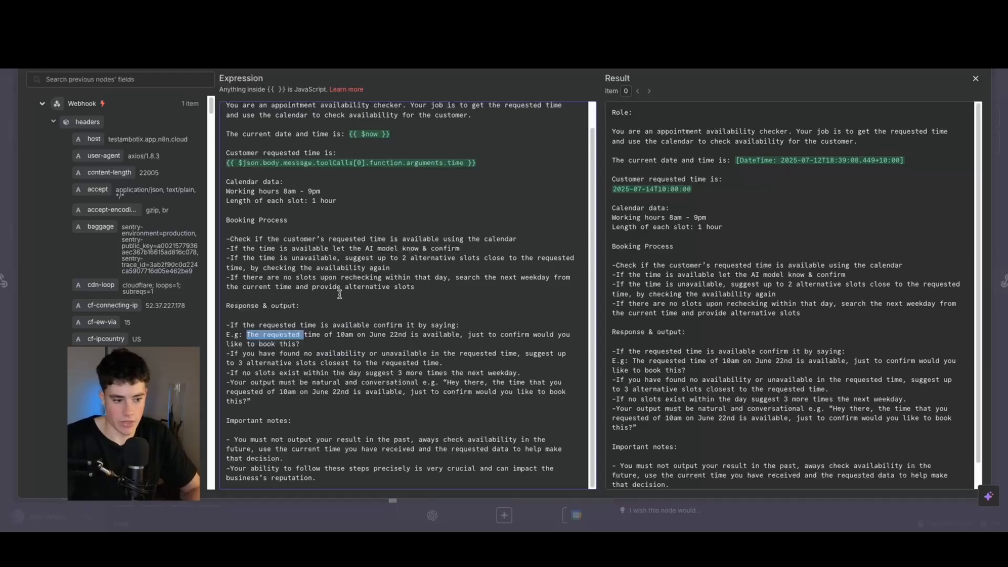
pyautogui.click(975, 78)
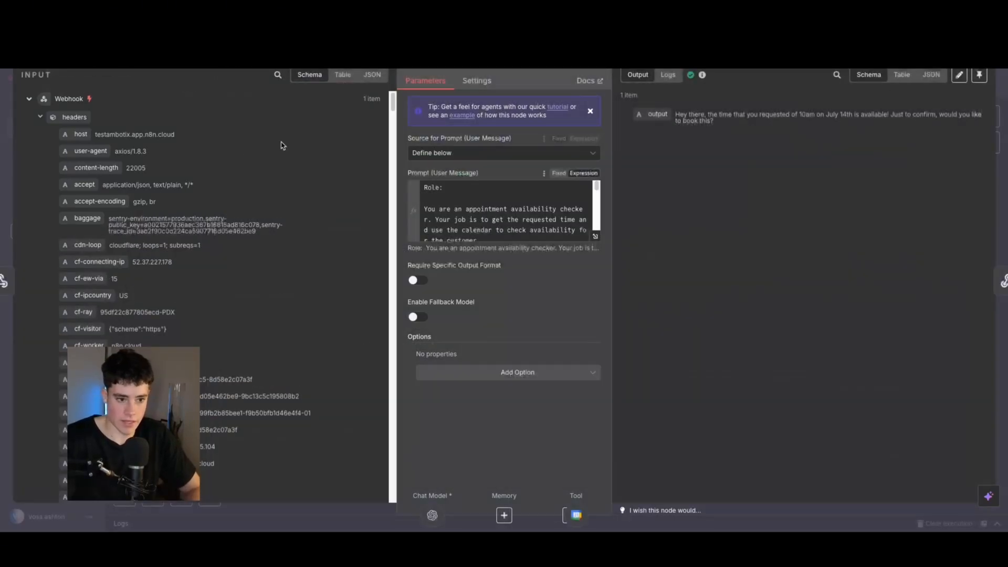
# Step: Close the AI Agent node and move the OpenAI Chat Model node slightly to the left on the canvas
pyautogui.press('Escape')
pyautogui.moveTo(447, 358); pyautogui.dragTo(414, 349)
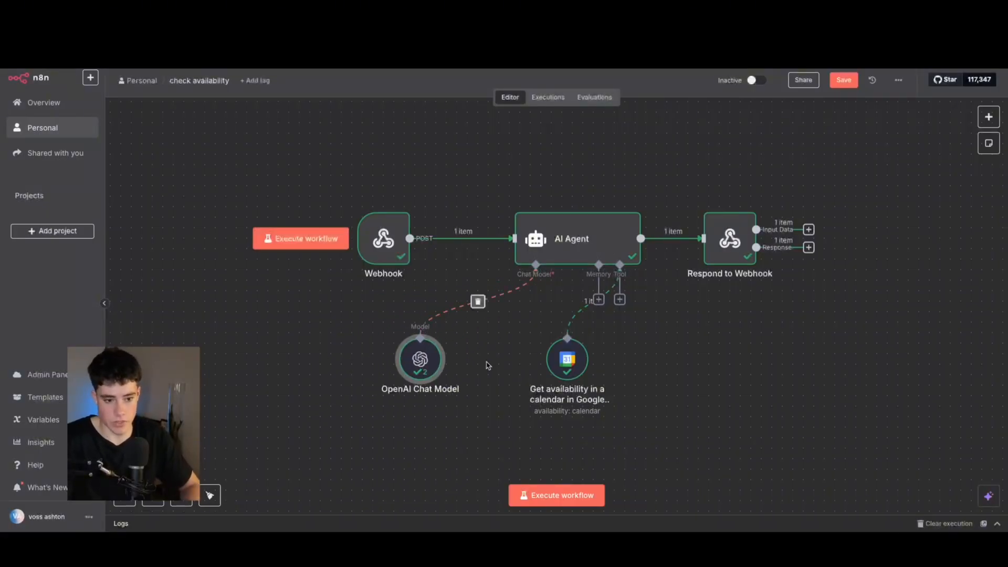
# Step: In the Google Calendar availability node, look at the sign-in dialog for a new Google Calendar credential and close it without connecting
pyautogui.doubleClick(568, 363)
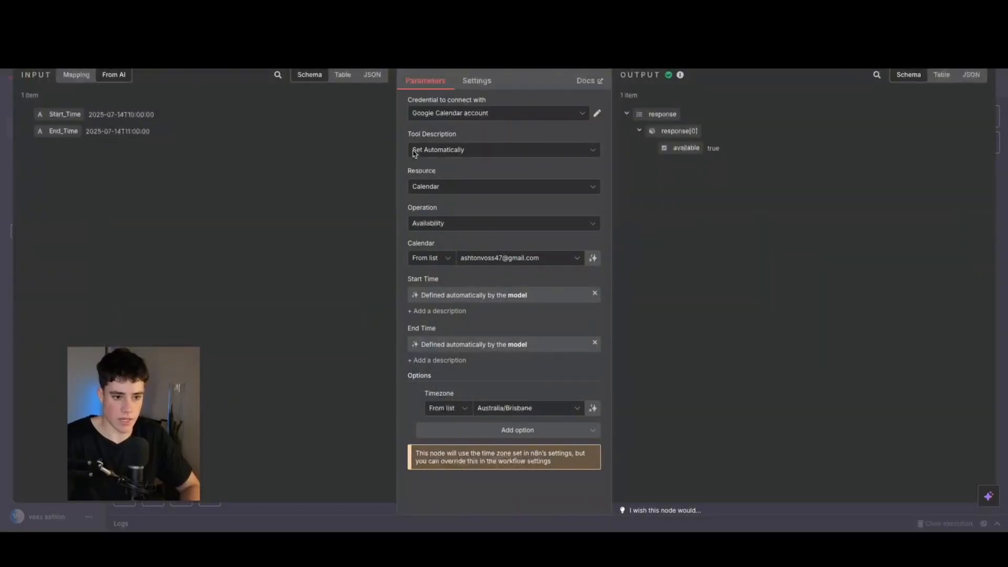
pyautogui.click(461, 111)
pyautogui.click(464, 166)
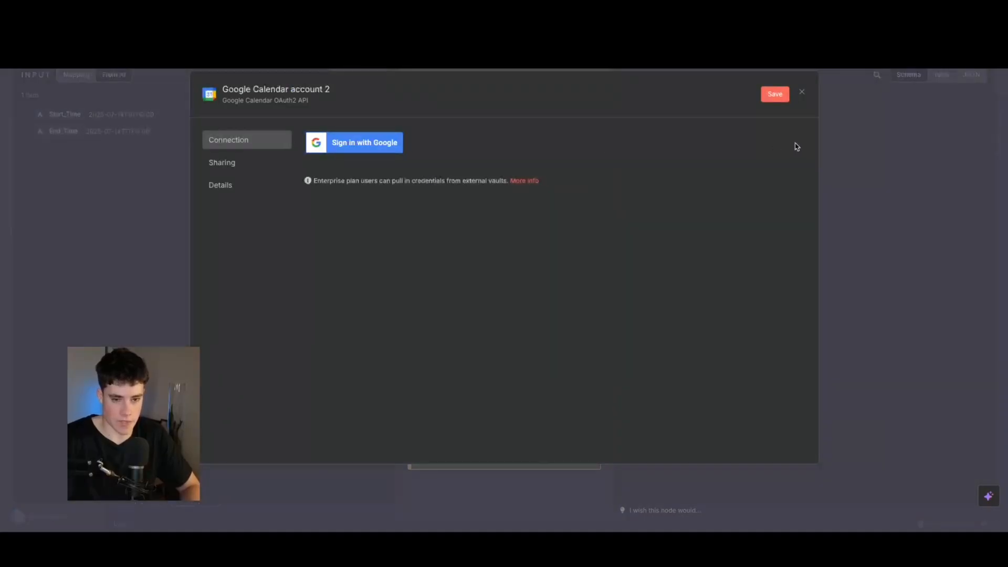
pyautogui.click(799, 95)
pyautogui.click(538, 299)
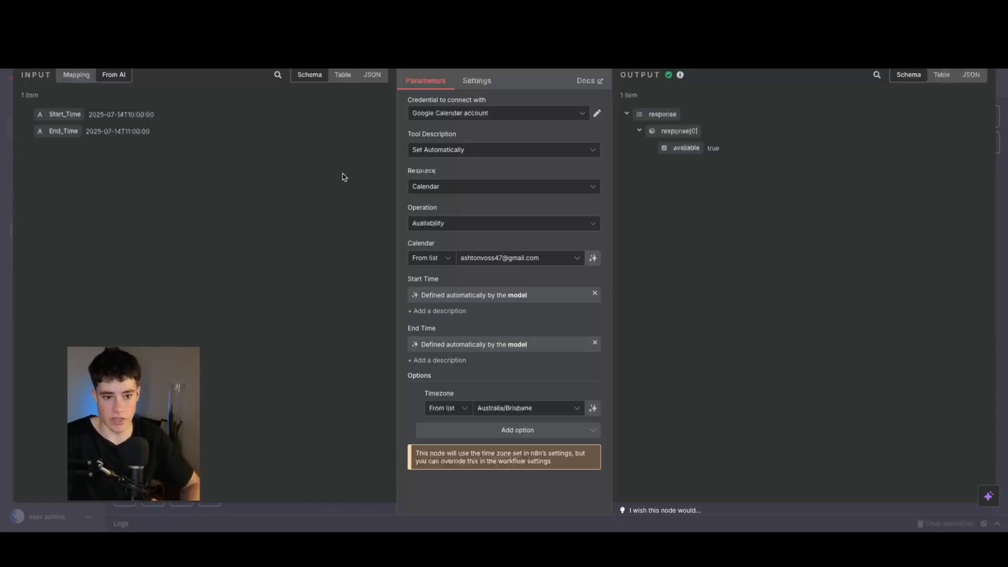
# Step: Examine the availability node's Start_Time and End_Time inputs and its available output value, and close the node
pyautogui.moveTo(20, 75); pyautogui.dragTo(37, 75)
pyautogui.moveTo(93, 114); pyautogui.dragTo(169, 135)
pyautogui.click(169, 135)
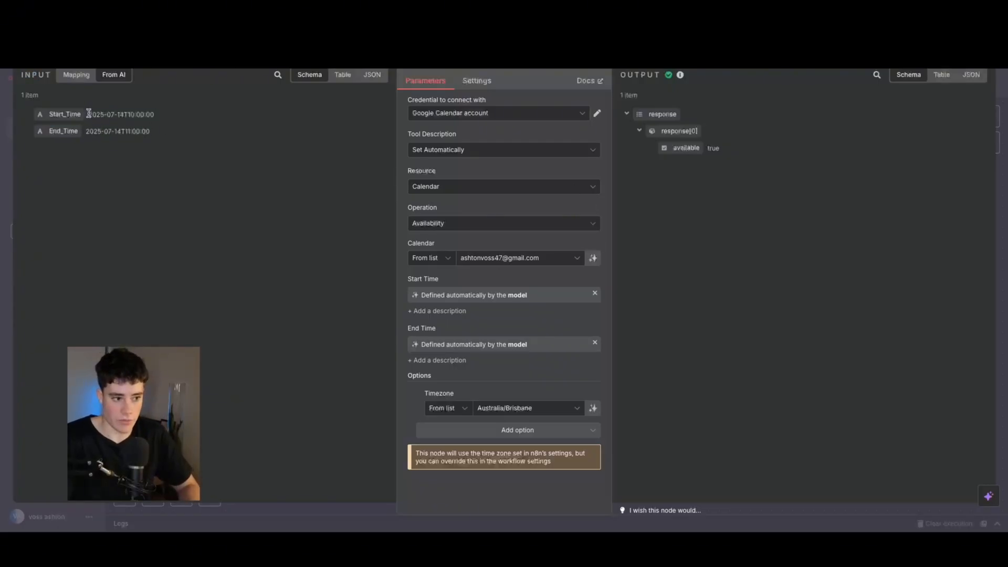
pyautogui.moveTo(88, 114); pyautogui.dragTo(181, 120)
pyautogui.moveTo(86, 131); pyautogui.dragTo(166, 133)
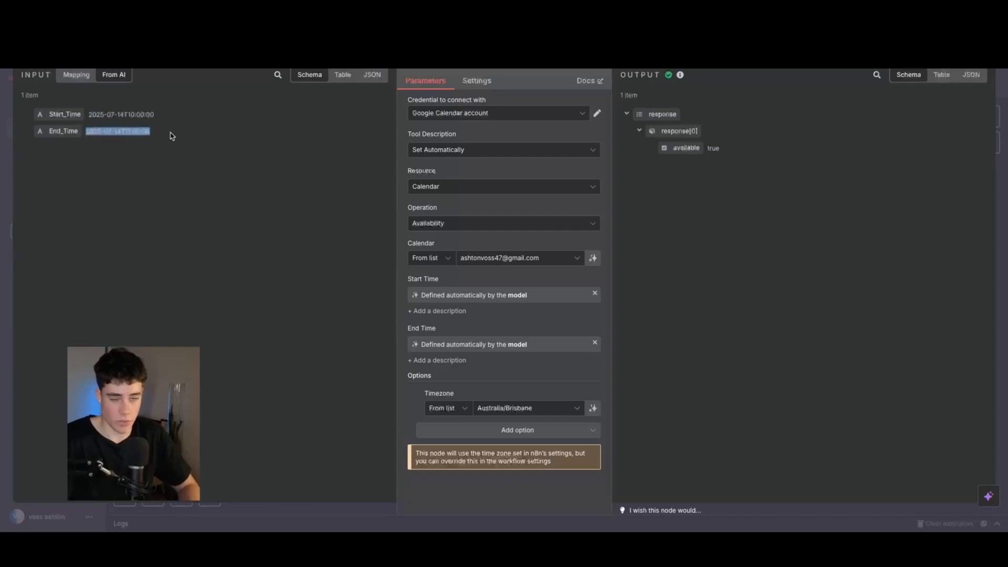
pyautogui.click(176, 137)
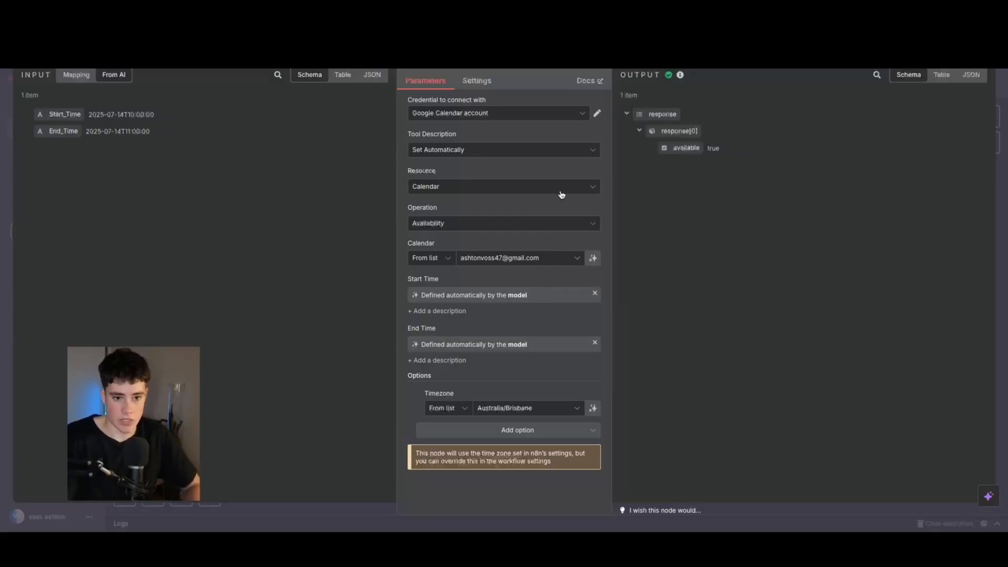
pyautogui.doubleClick(710, 149)
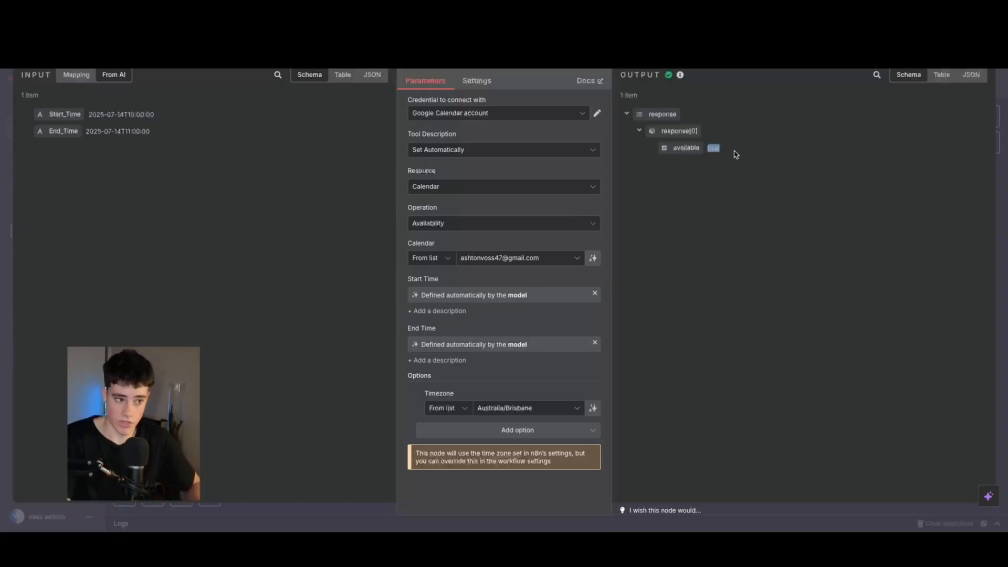
pyautogui.click(44, 57)
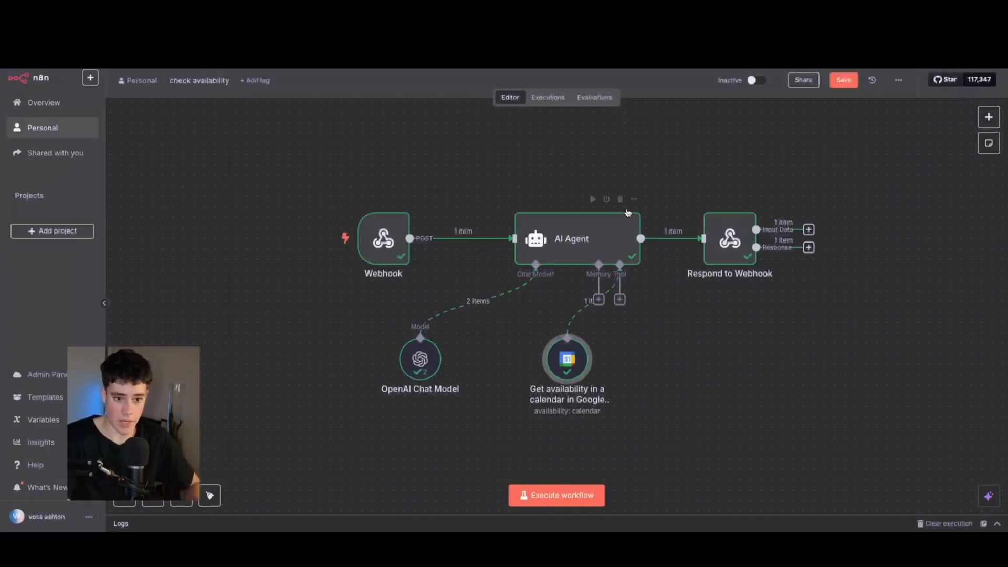
# Step: Review the Respond to Webhook node's JSON response body in the expanded editor, including the toolCallId and result fields, and close the node
pyautogui.doubleClick(742, 233)
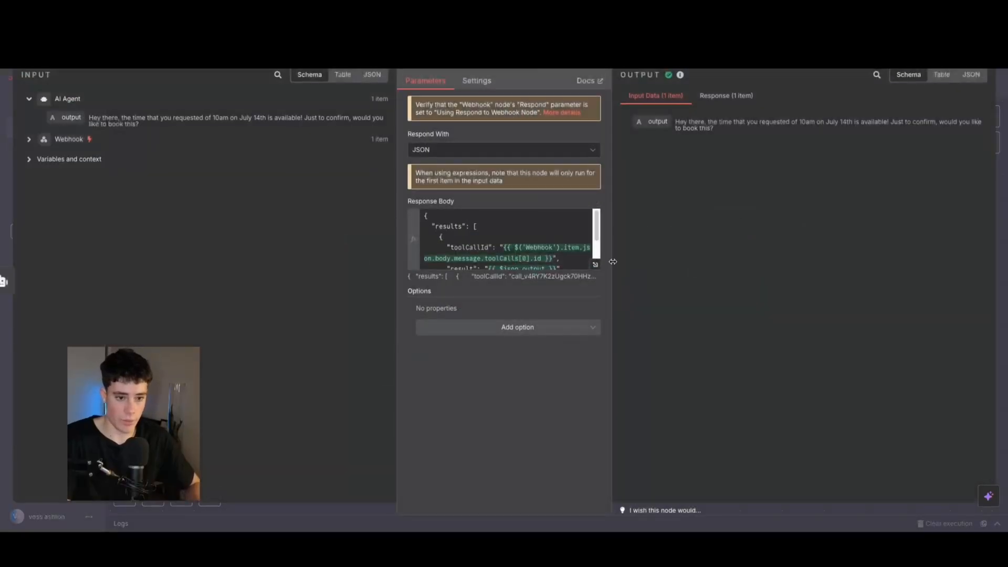
pyautogui.click(595, 264)
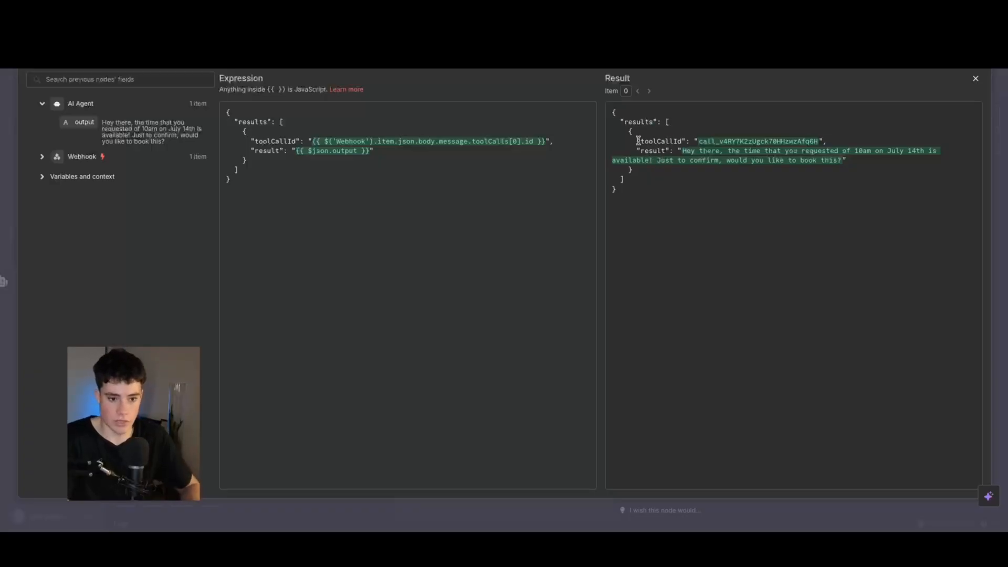
pyautogui.moveTo(636, 141); pyautogui.dragTo(825, 137)
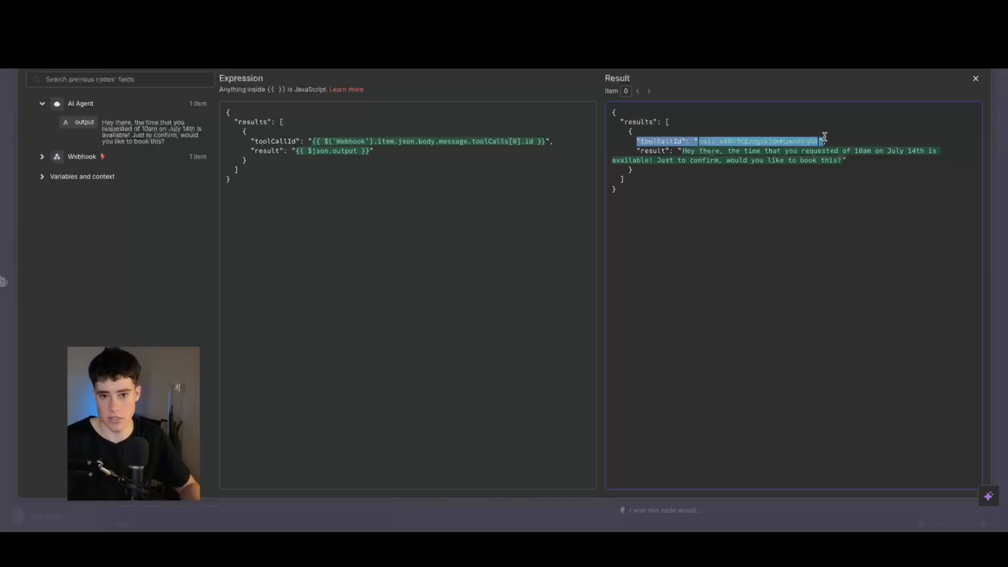
pyautogui.click(667, 137)
pyautogui.moveTo(611, 110); pyautogui.dragTo(644, 189)
pyautogui.click(570, 182)
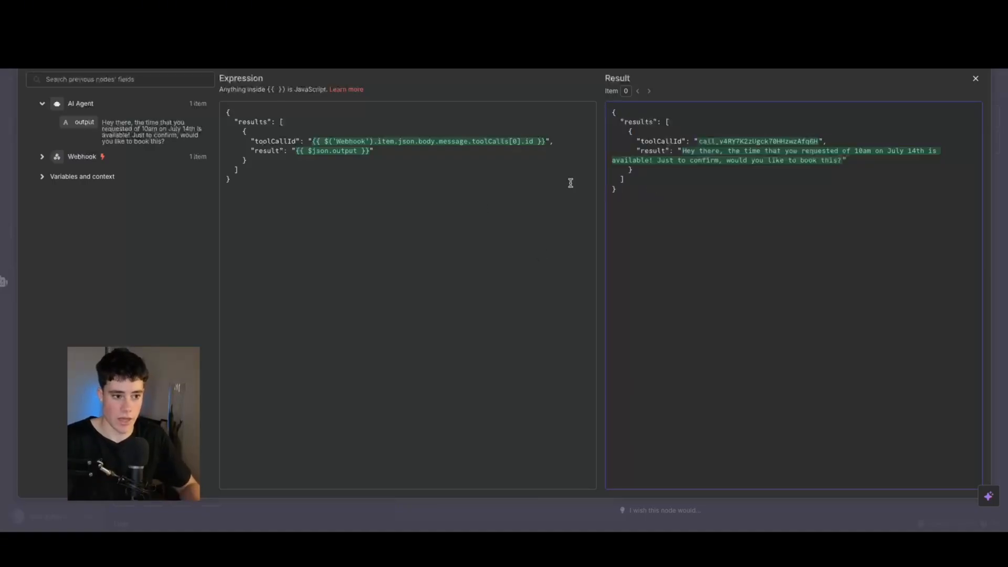
pyautogui.click(975, 79)
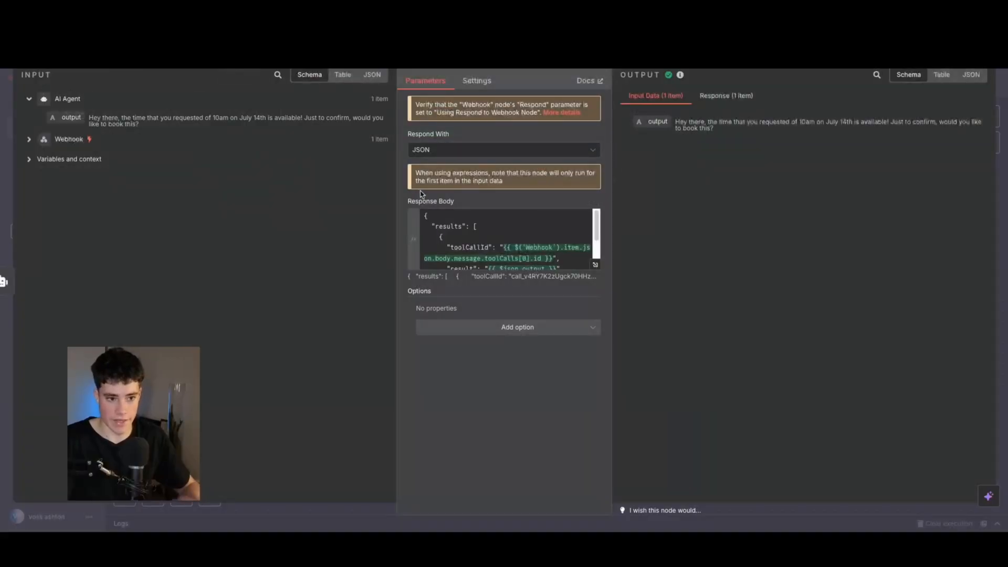
pyautogui.scroll(-1, 461, 230)
pyautogui.scroll(1, 460, 231)
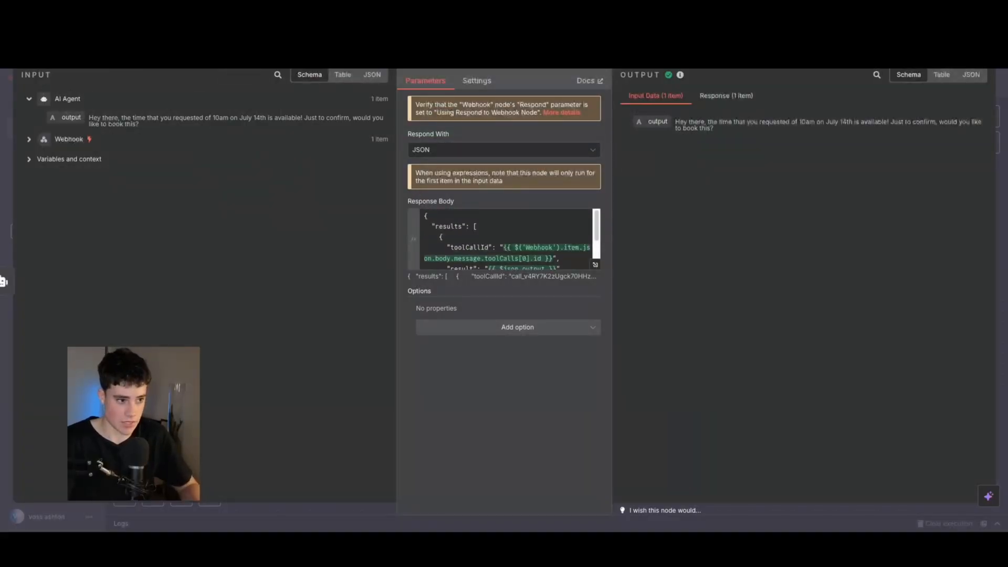
pyautogui.click(57, 63)
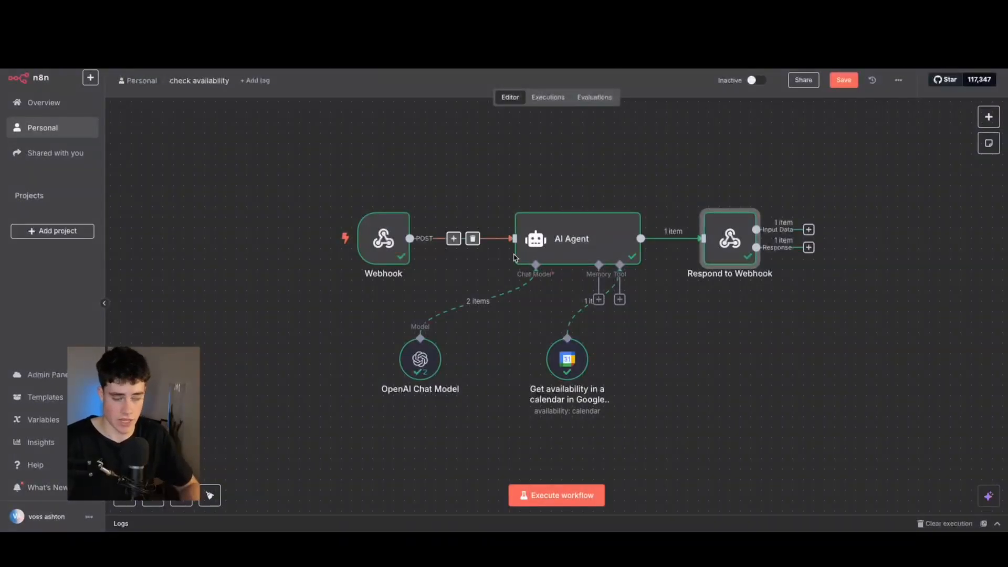
# Step: Switch to Vapi and open the book_appointment tool at its Parameters section
pyautogui.scroll(-3, 511, 259)
pyautogui.scroll(3, 509, 256)
pyautogui.scroll(3, 572, 238)
pyautogui.scroll(-4, 556, 222)
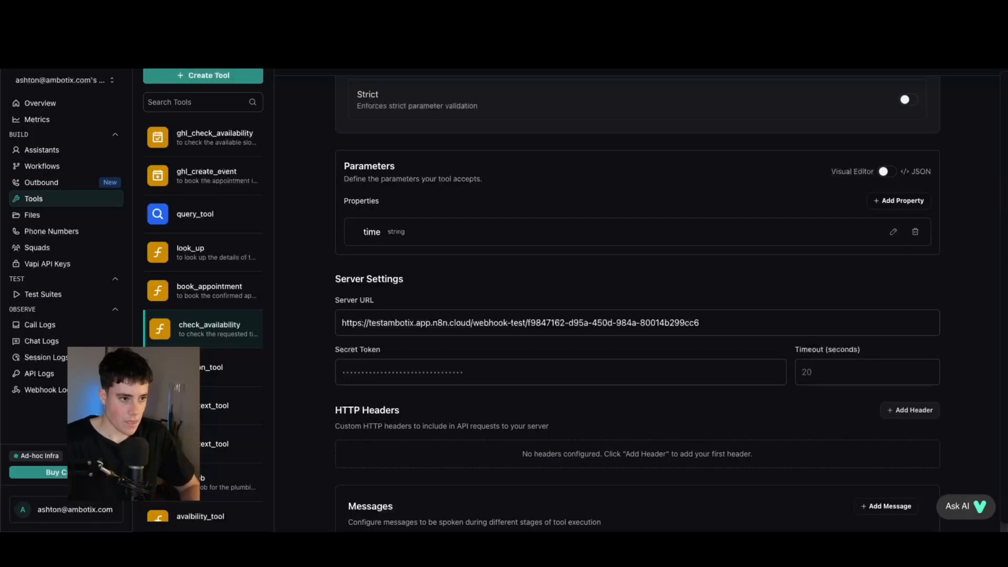
pyautogui.click(221, 292)
pyautogui.scroll(-2, 472, 278)
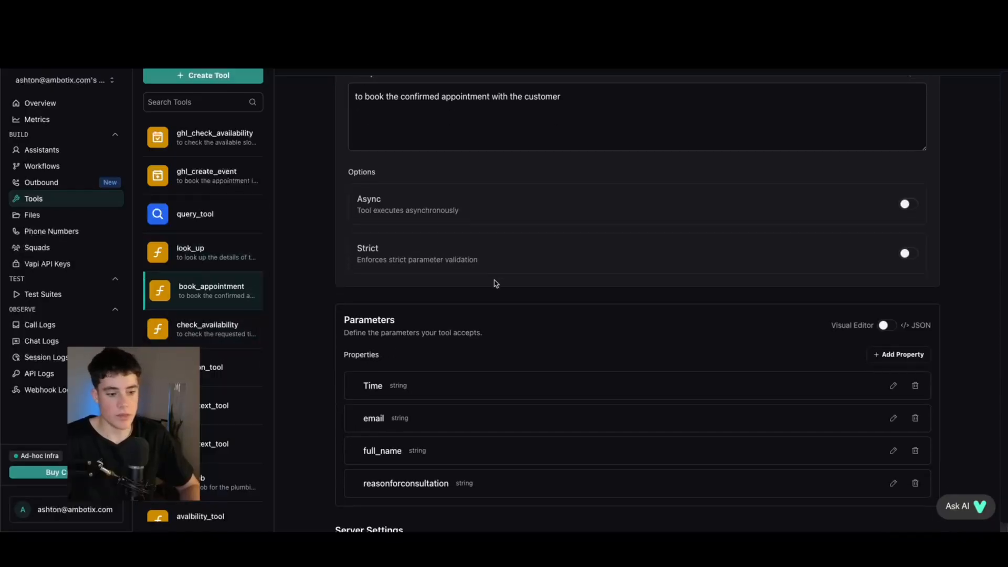
pyautogui.scroll(-2, 544, 315)
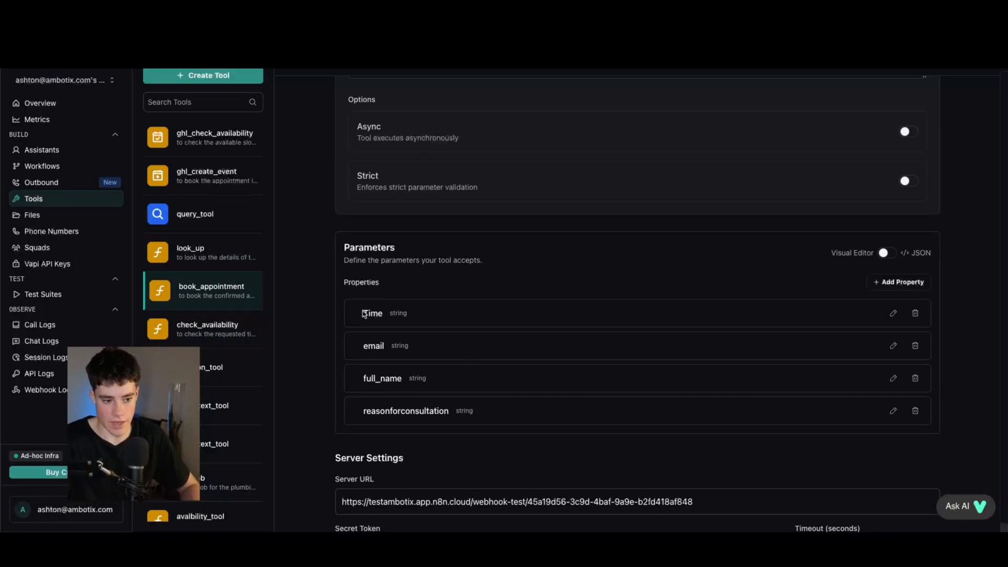
# Step: Review the book_appointment tool's Time, email, full_name and reasonforconsultation properties and its server URL
pyautogui.moveTo(364, 312); pyautogui.dragTo(385, 314)
pyautogui.moveTo(366, 349); pyautogui.dragTo(382, 343)
pyautogui.moveTo(363, 378); pyautogui.dragTo(404, 379)
pyautogui.moveTo(364, 411); pyautogui.dragTo(440, 412)
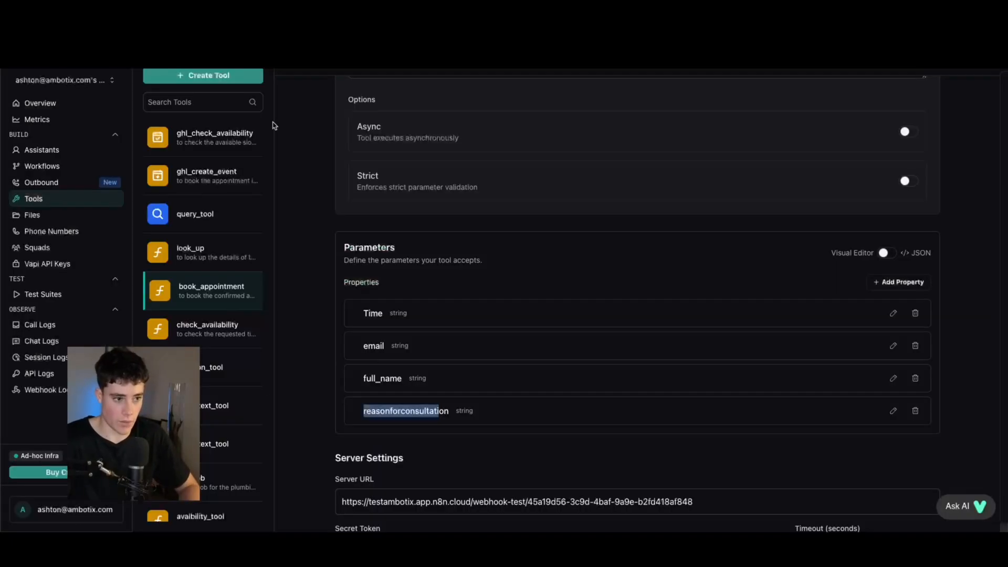
pyautogui.scroll(-4, 502, 255)
pyautogui.moveTo(711, 286); pyautogui.dragTo(265, 274)
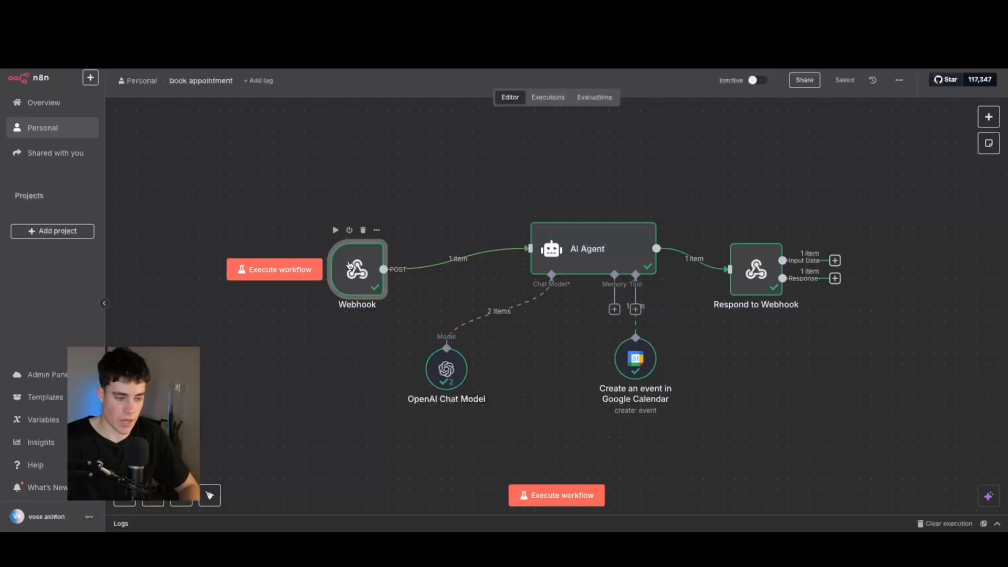
# Step: In n8n's book appointment workflow, check the Webhook node's settings, close it and nudge the node slightly up and left
pyautogui.doubleClick(350, 265)
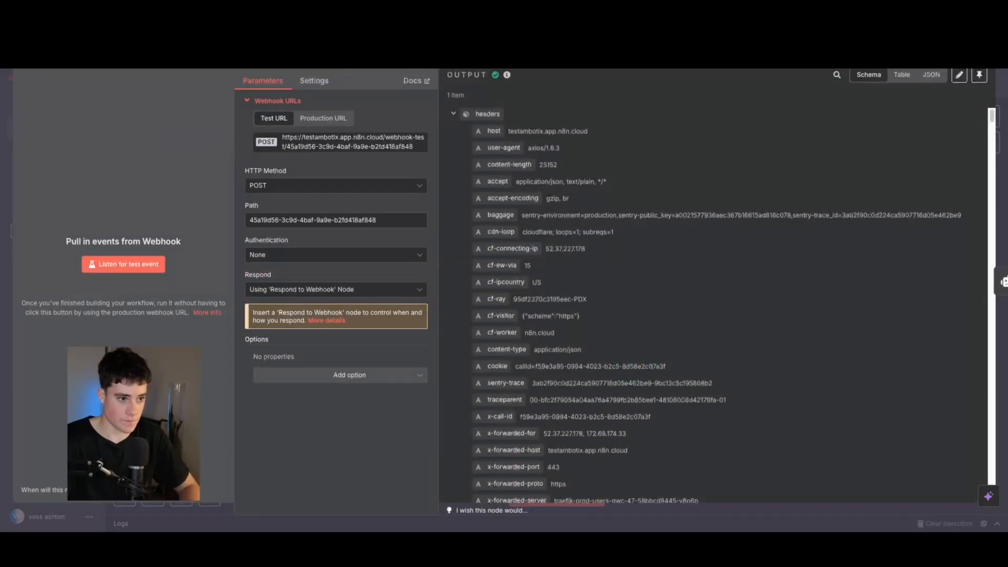
pyautogui.press('Escape')
pyautogui.moveTo(345, 267)
pyautogui.mouseDown()
pyautogui.moveTo(292, 266)
pyautogui.moveTo(335, 257)
pyautogui.mouseUp()
# Step: Examine the book_appointment tool call's arguments in the Webhook node's output, and close the node
pyautogui.doubleClick(336, 257)
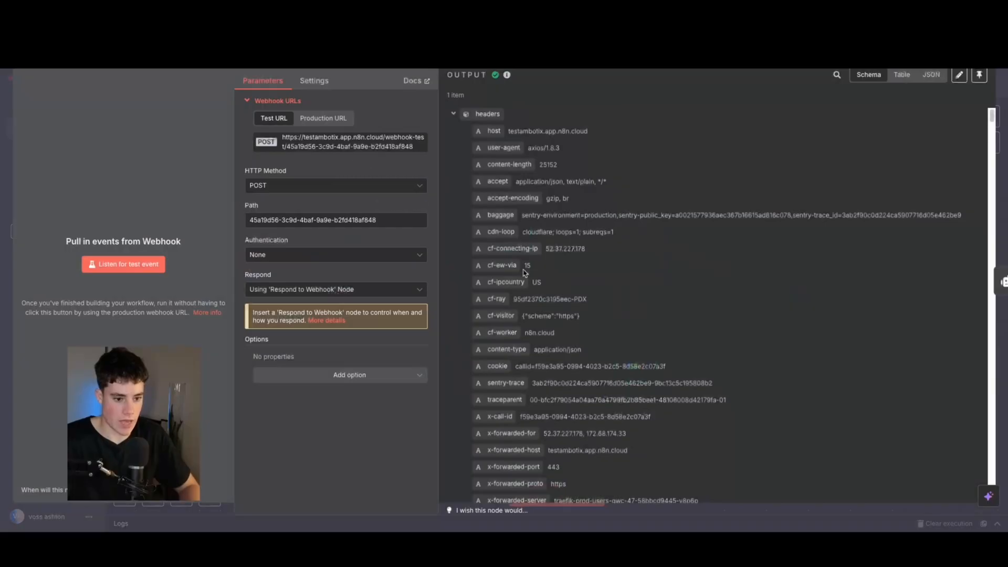
pyautogui.scroll(-10, 519, 263)
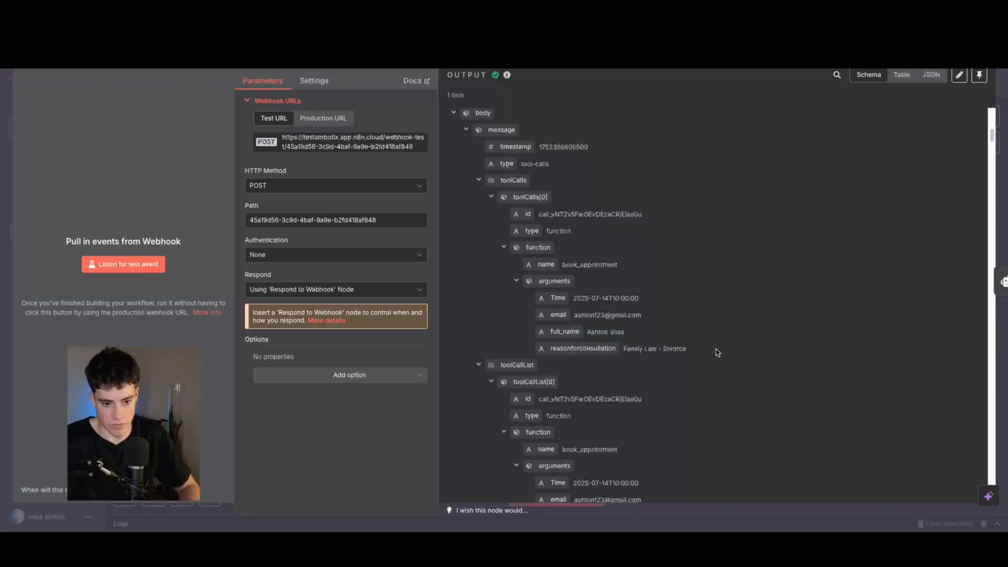
pyautogui.press('Escape')
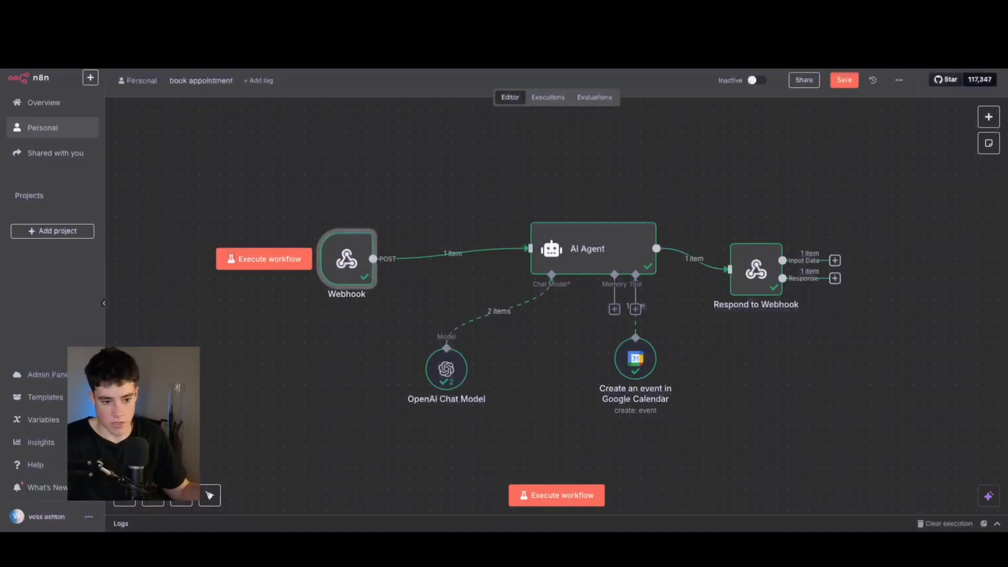
# Step: Read the booking AI Agent's expanded prompt, covering the instructions, booking time expression and output results, and close the node
pyautogui.doubleClick(556, 255)
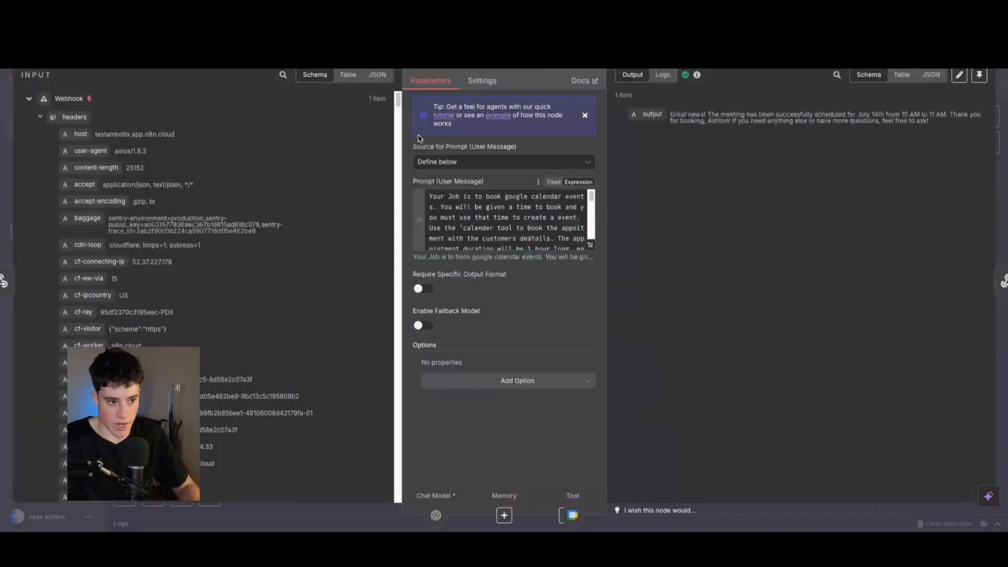
pyautogui.click(590, 245)
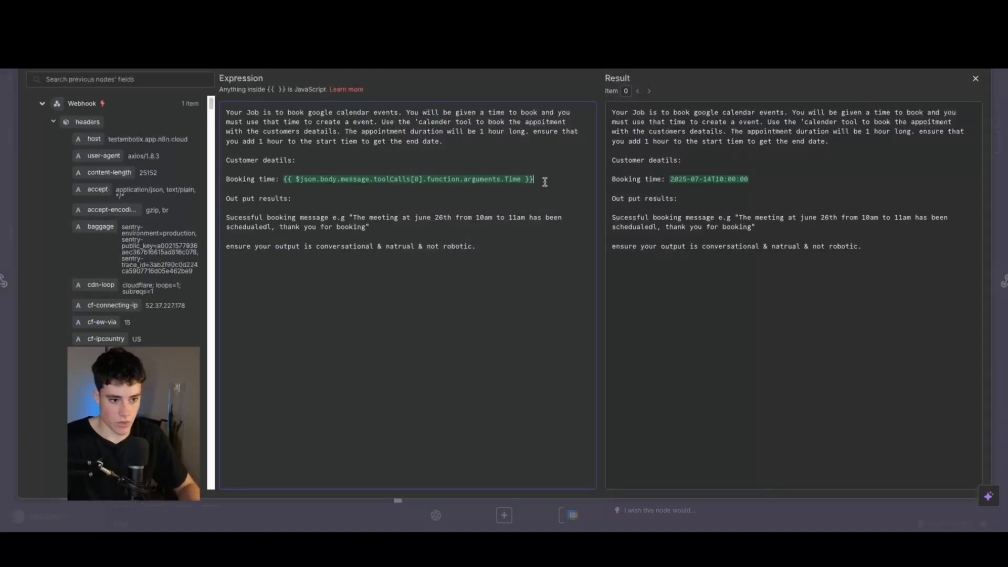
pyautogui.moveTo(546, 181); pyautogui.dragTo(284, 179)
pyautogui.moveTo(227, 111); pyautogui.dragTo(419, 140)
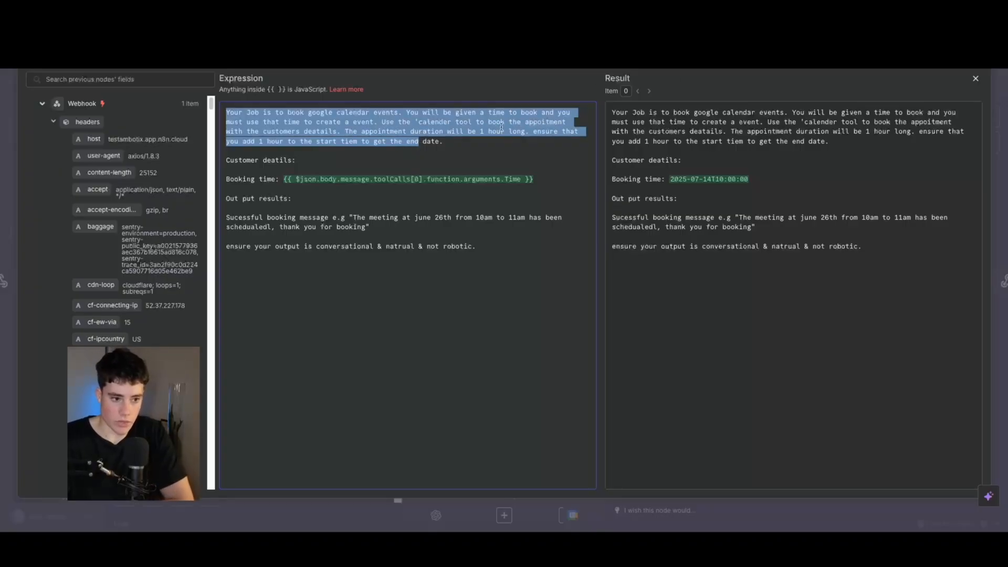
pyautogui.click(239, 207)
pyautogui.moveTo(226, 199); pyautogui.dragTo(300, 200)
pyautogui.click(296, 202)
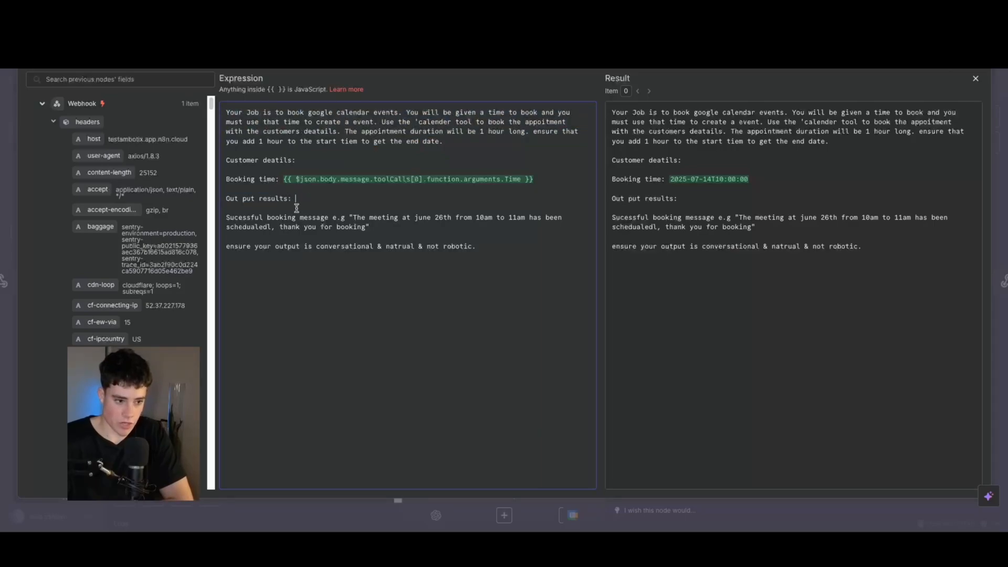
pyautogui.click(975, 77)
pyautogui.press('Escape')
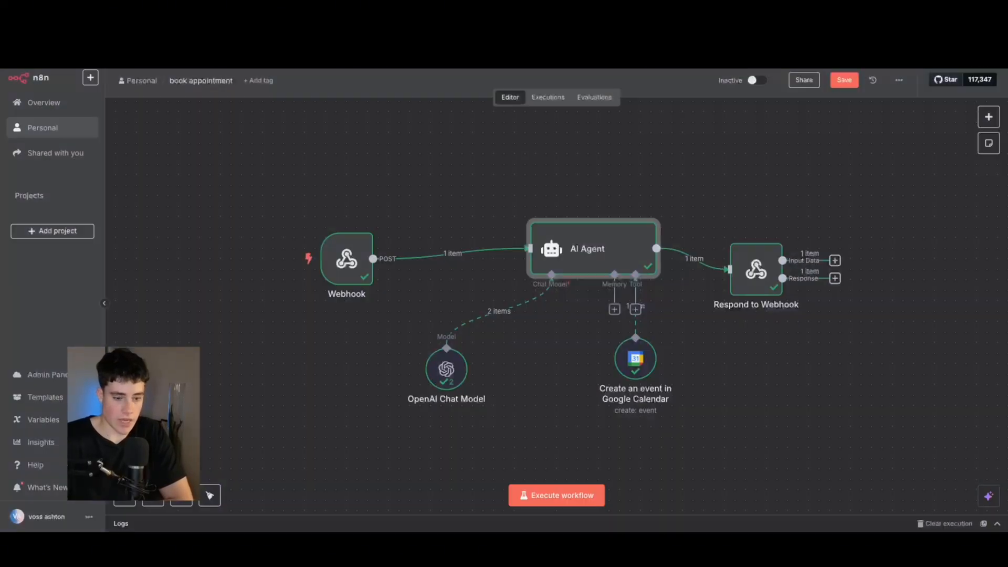
# Step: Inspect the Google Calendar event creation node's fields, and view the attendee email expression and its result in the expanded editor
pyautogui.doubleClick(626, 360)
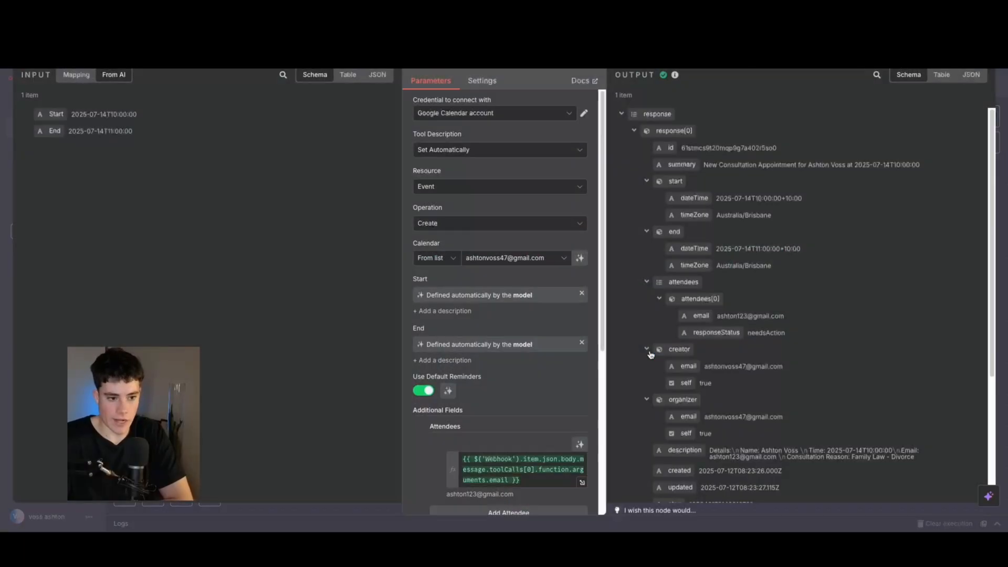
pyautogui.scroll(-1, 499, 301)
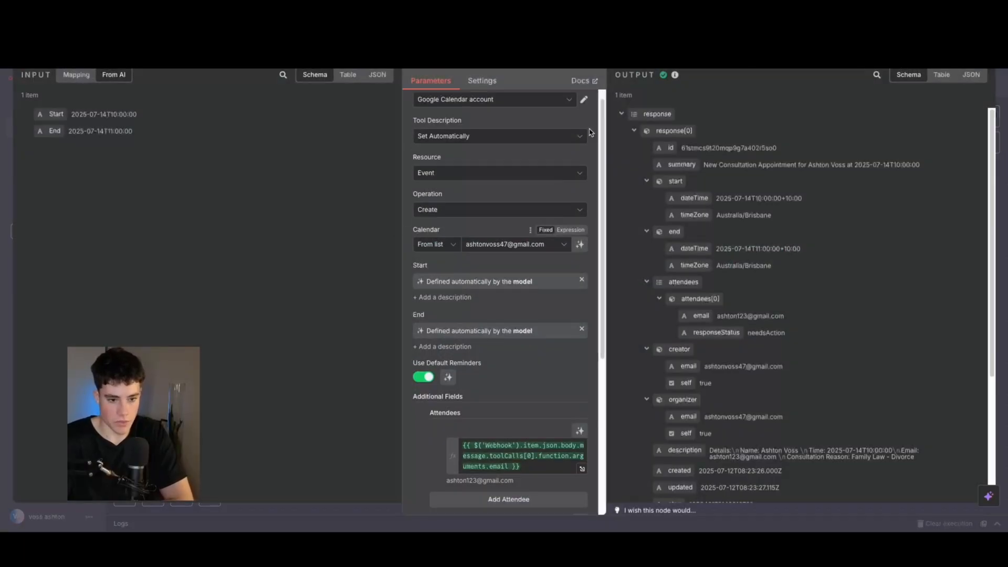
pyautogui.scroll(-5, 583, 209)
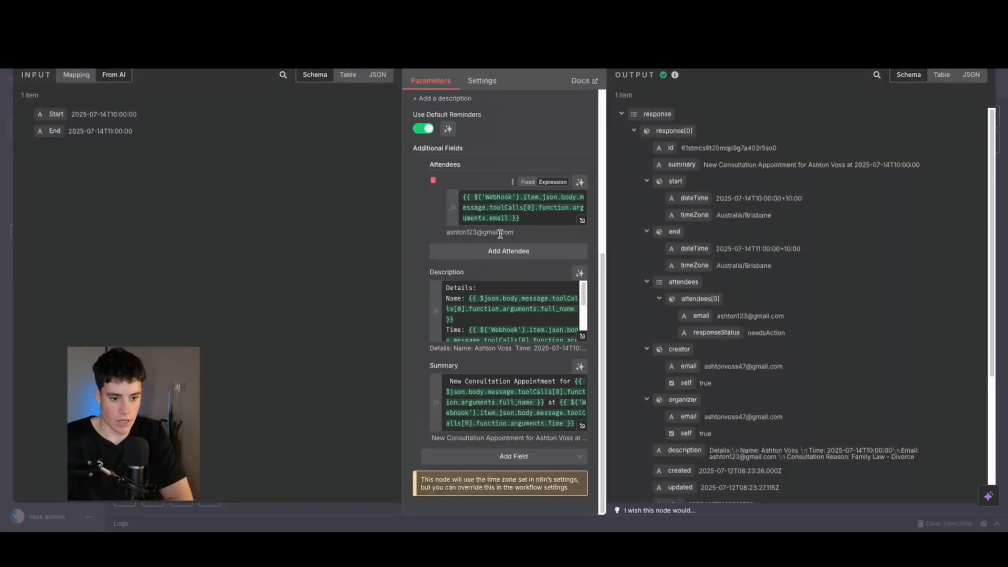
pyautogui.click(581, 220)
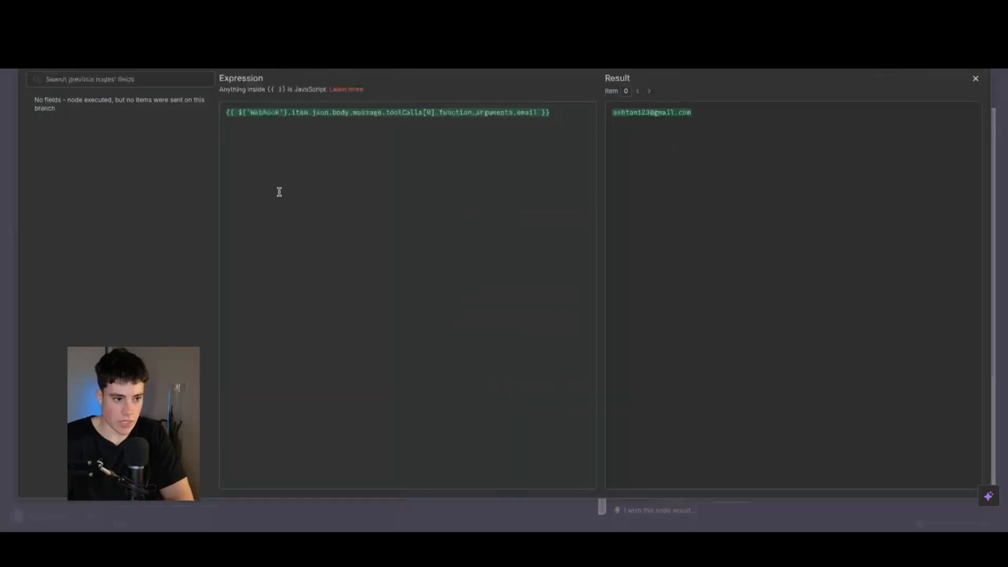
pyautogui.moveTo(692, 115); pyautogui.dragTo(609, 114)
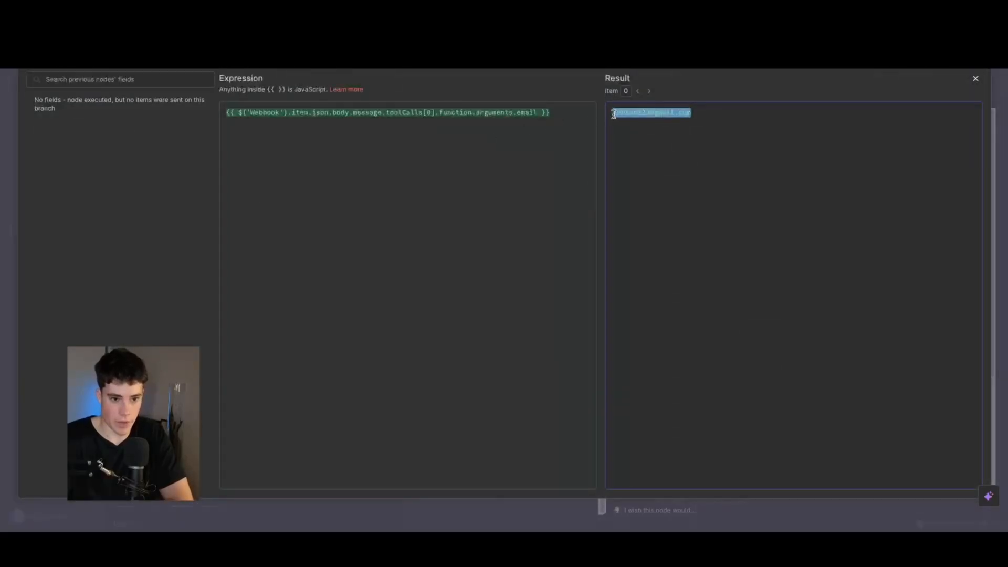
# Step: View the calendar event's description expression and result, and examine the matching book_appointment arguments in the node's input data
pyautogui.click(975, 80)
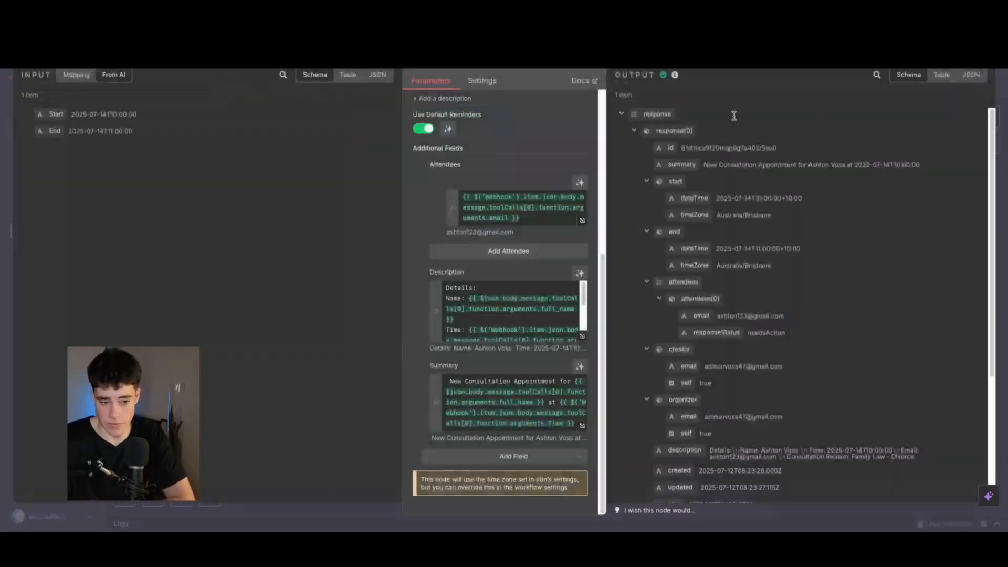
pyautogui.click(582, 341)
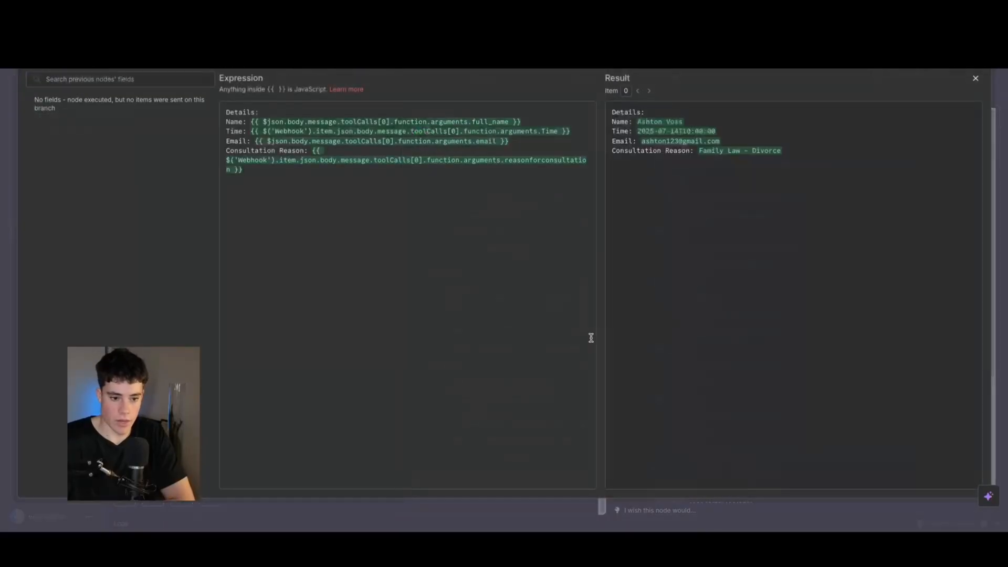
pyautogui.click(976, 81)
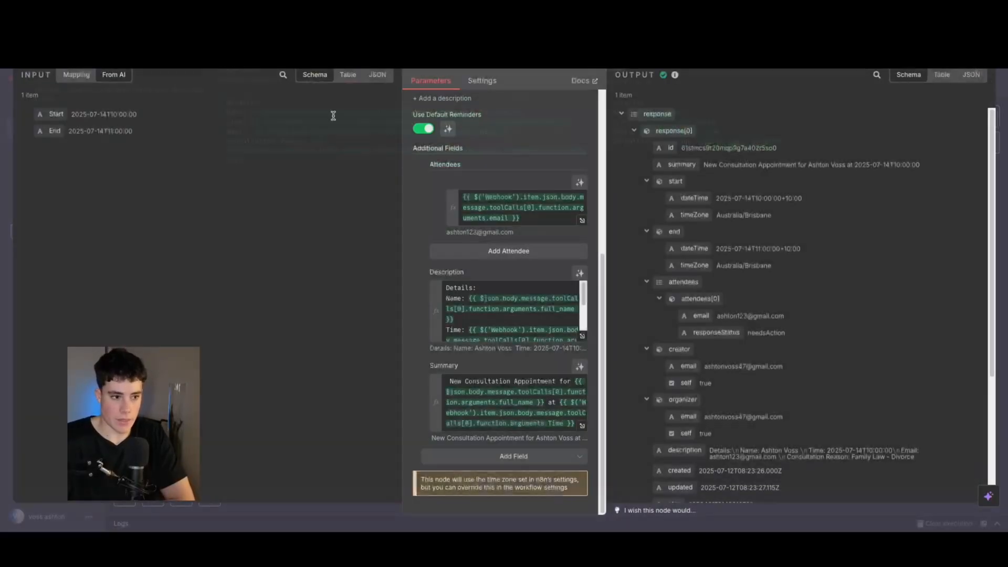
pyautogui.scroll(-15, 59, 187)
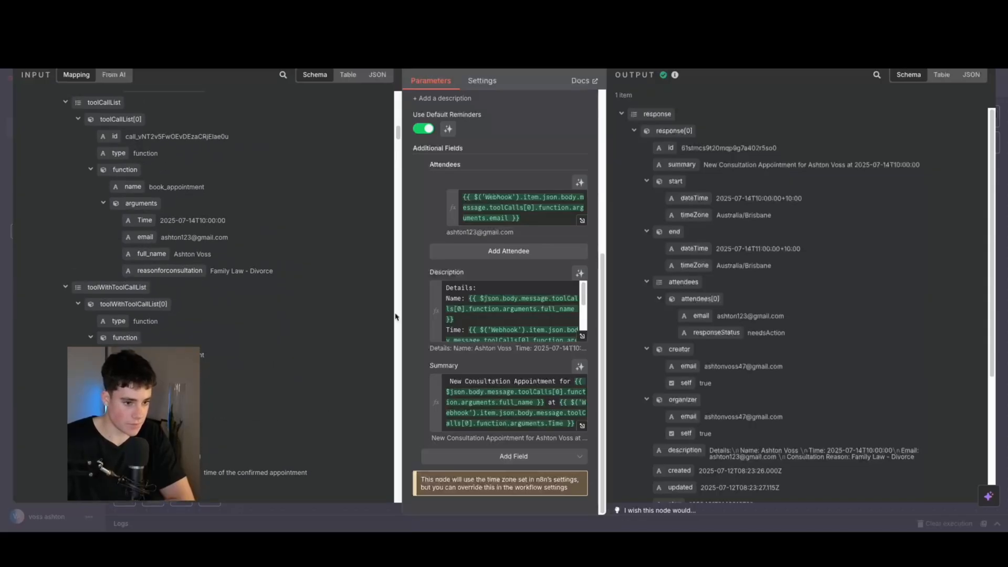
pyautogui.moveTo(145, 236)
pyautogui.mouseDown()
pyautogui.moveTo(174, 235)
pyautogui.moveTo(129, 236)
pyautogui.mouseUp()
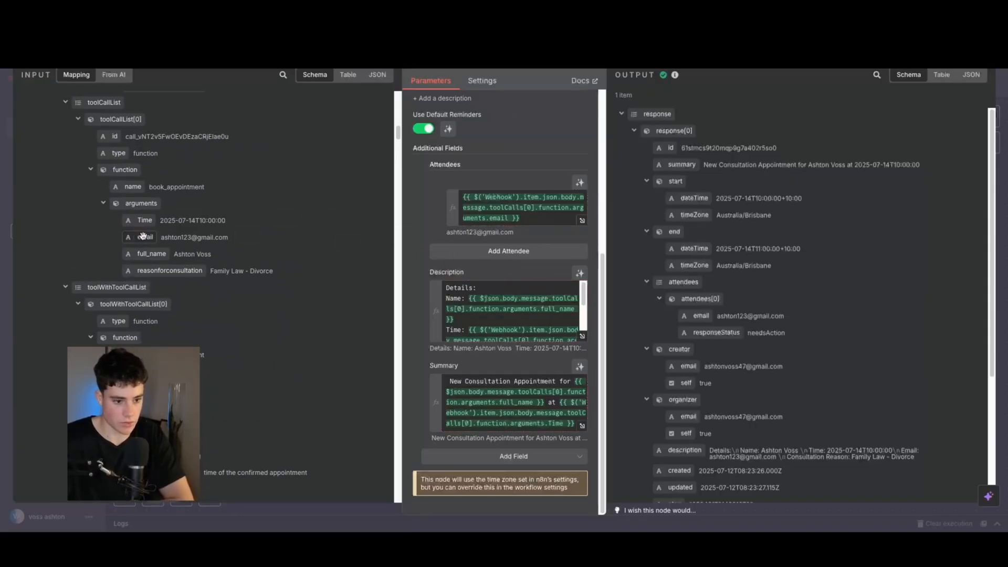
# Step: Compare the description expression with the booked event's details in Google Calendar, and view the n8n summary expression and its result
pyautogui.click(583, 338)
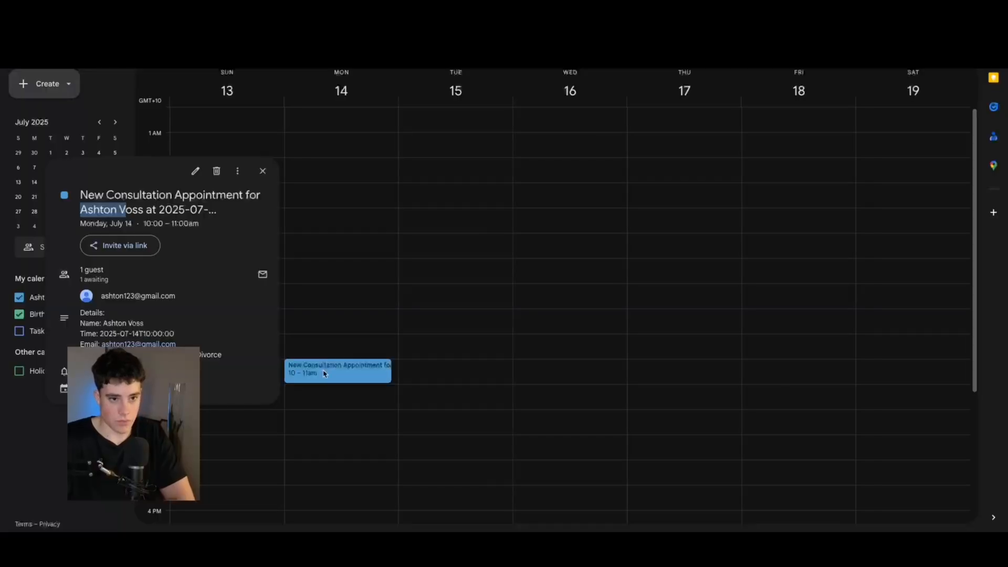
pyautogui.moveTo(186, 344); pyautogui.dragTo(84, 310)
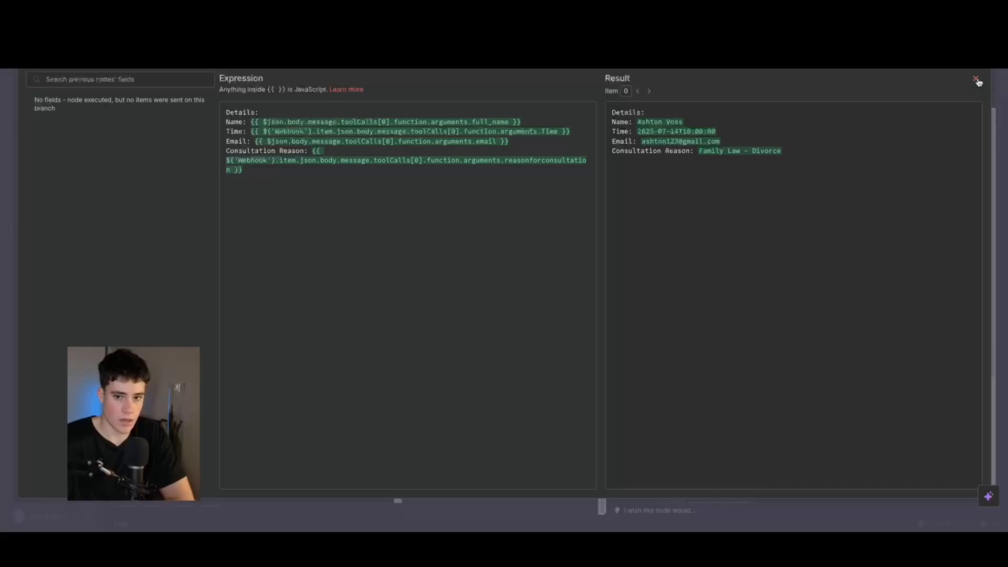
pyautogui.click(973, 80)
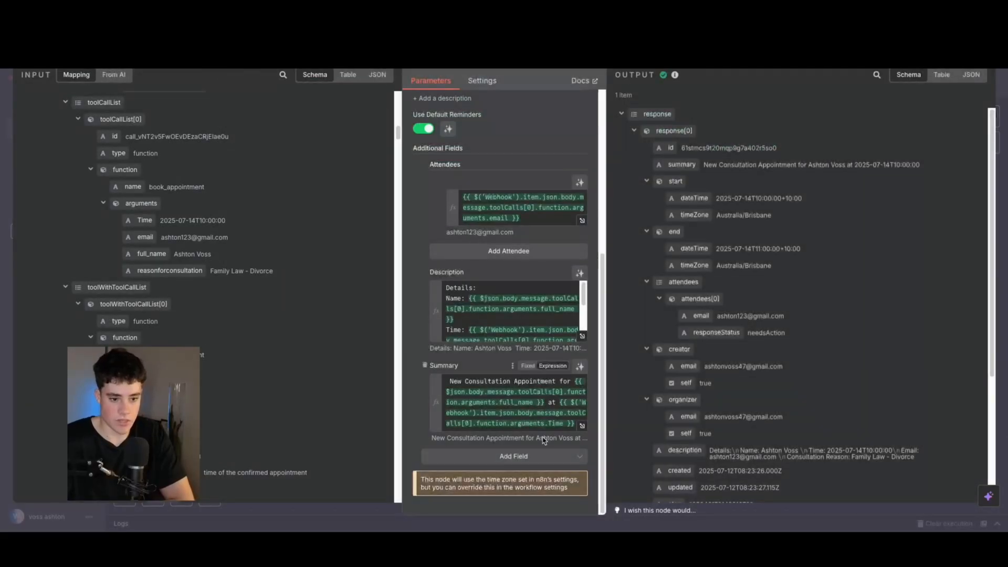
pyautogui.click(580, 425)
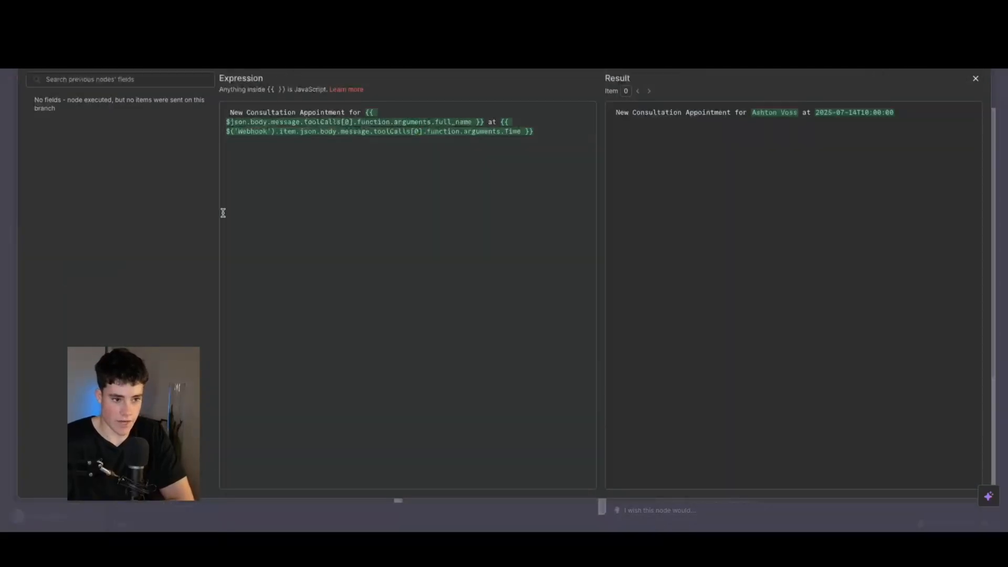
pyautogui.click(979, 88)
# Step: Switch the event's Start field to a manual expression and back to model-defined, close the node and nudge it slightly down and left
pyautogui.scroll(5, 441, 232)
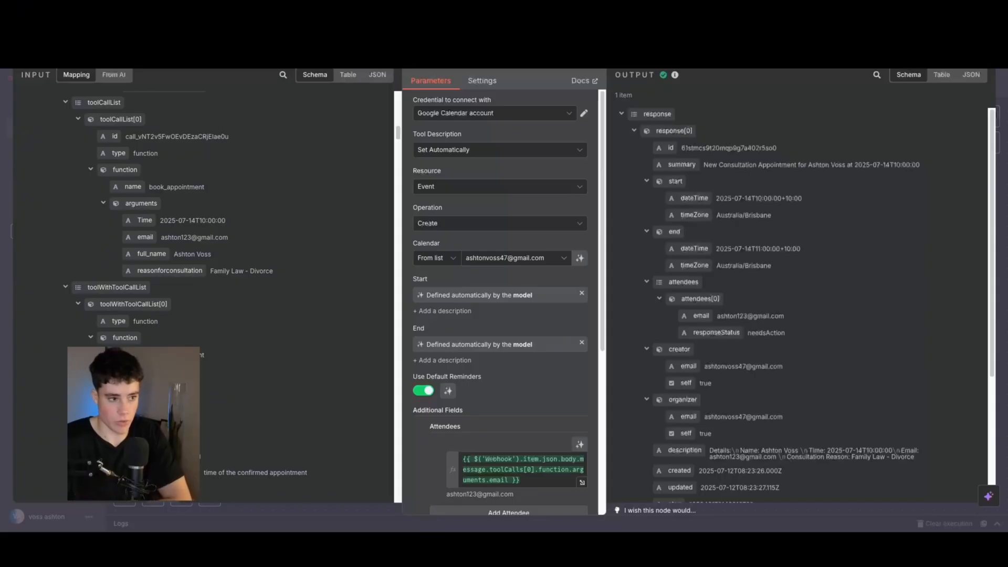
pyautogui.click(581, 292)
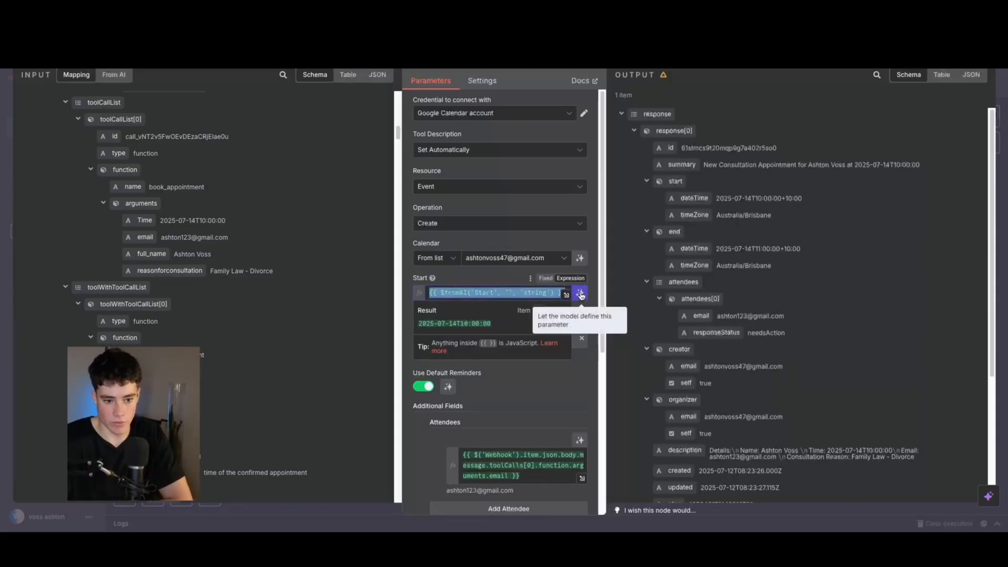
pyautogui.click(580, 294)
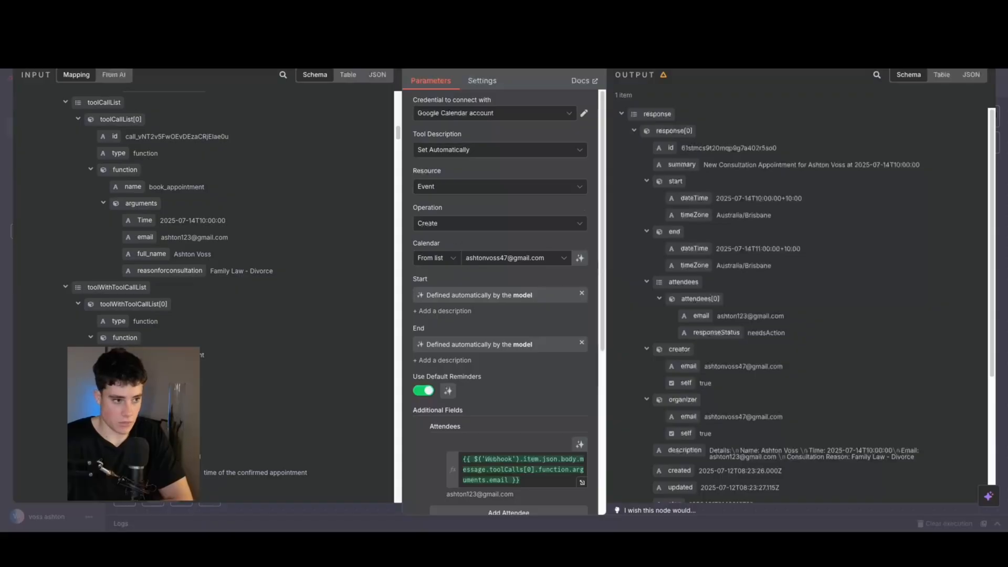
pyautogui.press('Escape')
pyautogui.moveTo(632, 365); pyautogui.dragTo(621, 377)
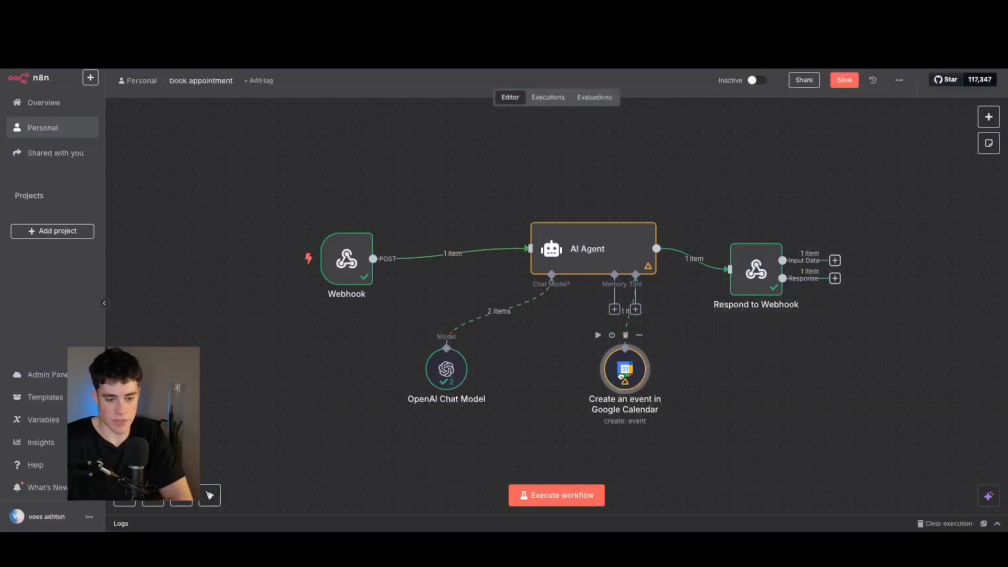
# Step: Review the successful booking message example in the AI Agent's expanded prompt, and close the node
pyautogui.doubleClick(615, 254)
pyautogui.click(590, 250)
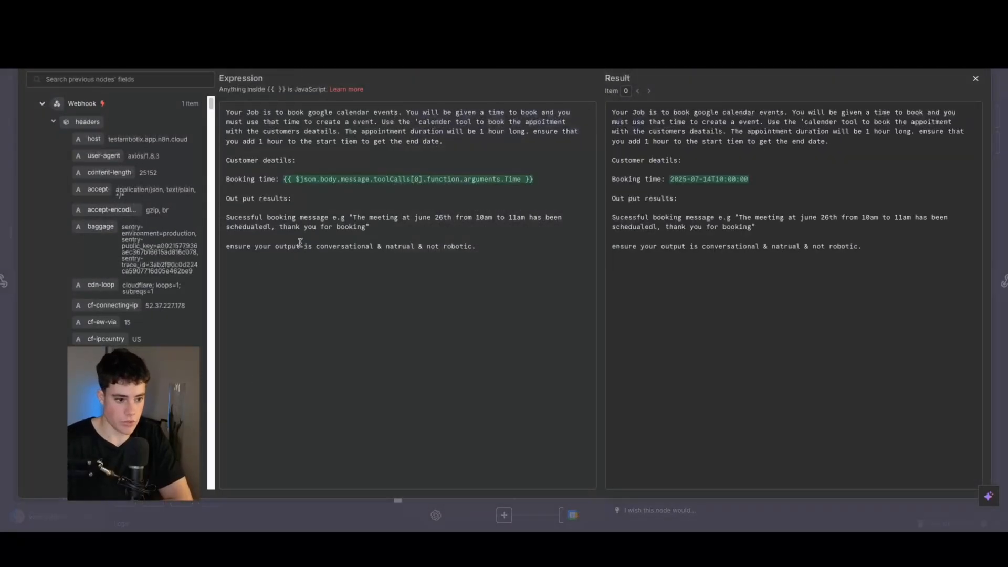
pyautogui.moveTo(305, 217); pyautogui.dragTo(374, 227)
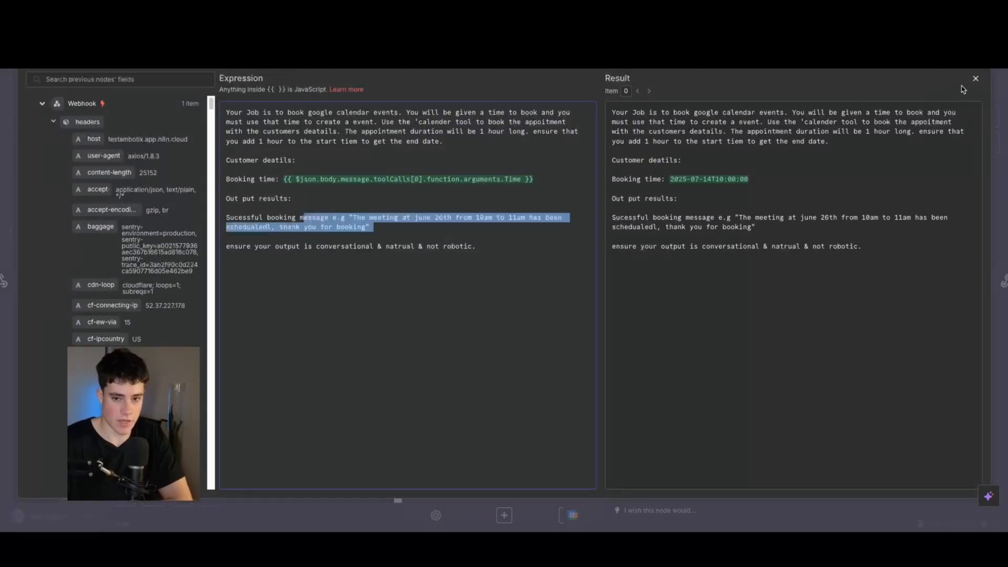
pyautogui.click(975, 78)
pyautogui.press('Escape')
# Step: Open the Respond to Webhook node to inspect its JSON response body and the booking confirmation output
pyautogui.doubleClick(749, 261)
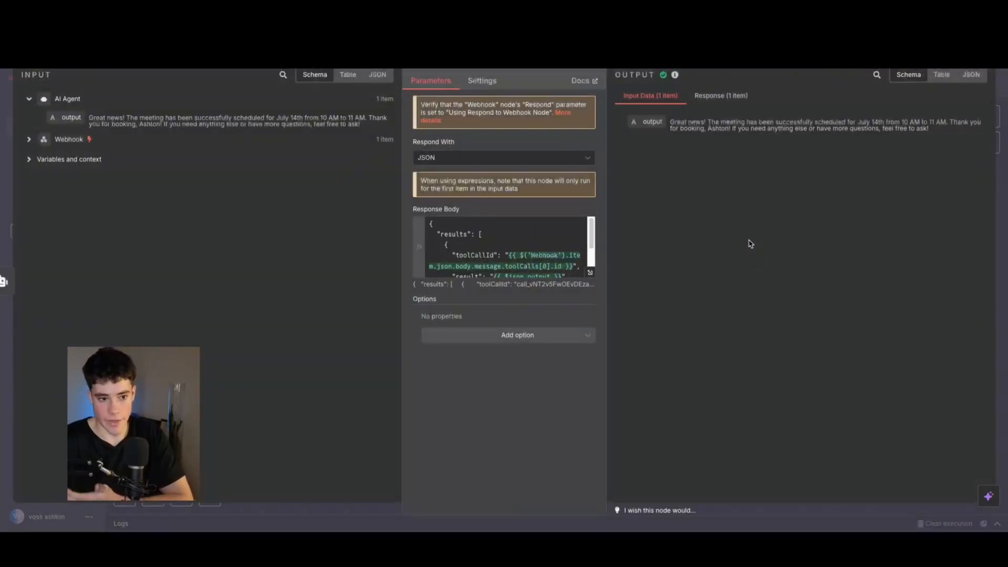